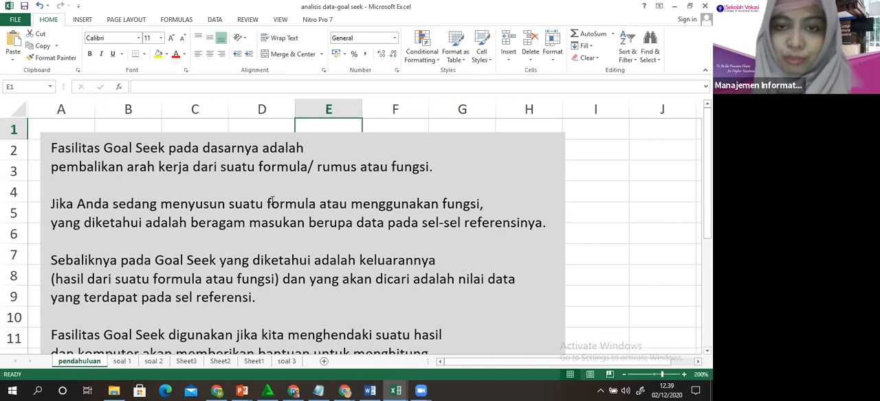
Read the explanation of Goal Seek in the text box on the pendahuluan sheet through to its end.
drag(268, 204, 438, 204)
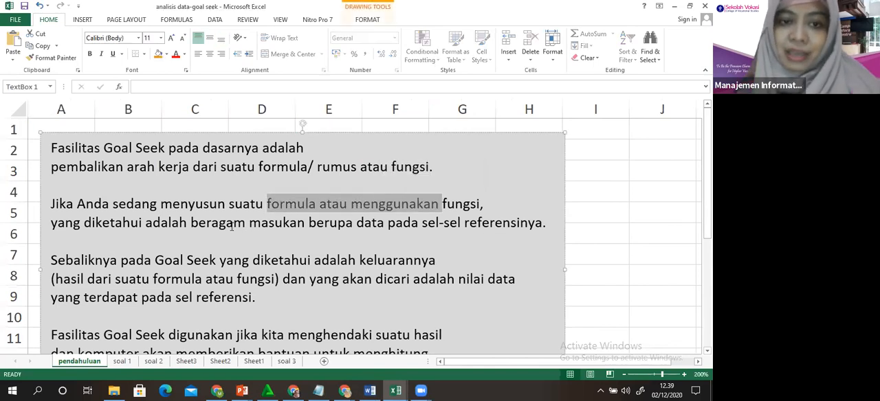
drag(228, 226, 461, 219)
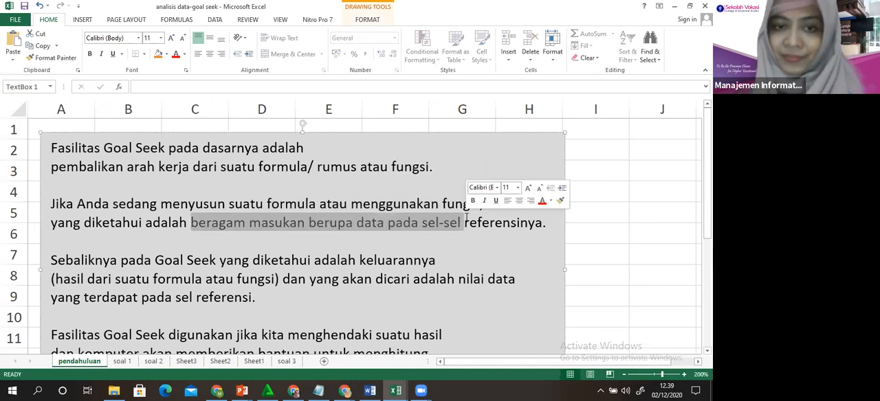
click(220, 260)
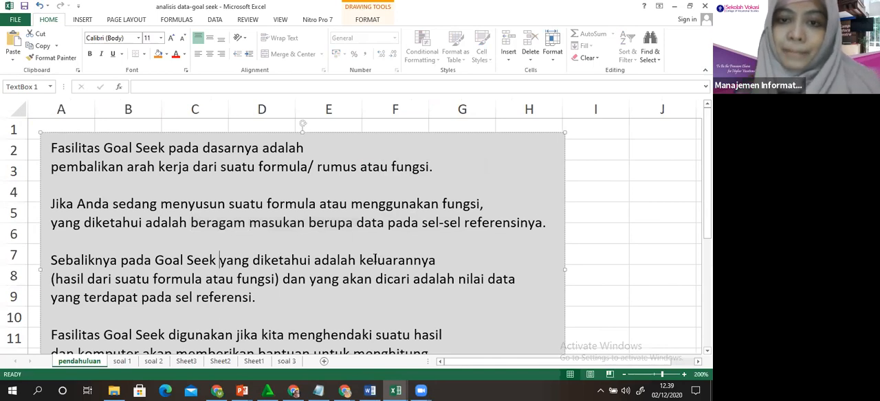
drag(375, 259, 445, 259)
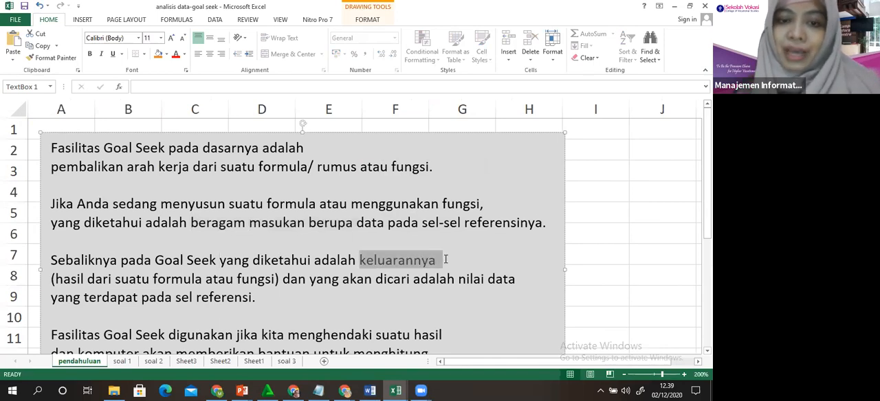
click(395, 282)
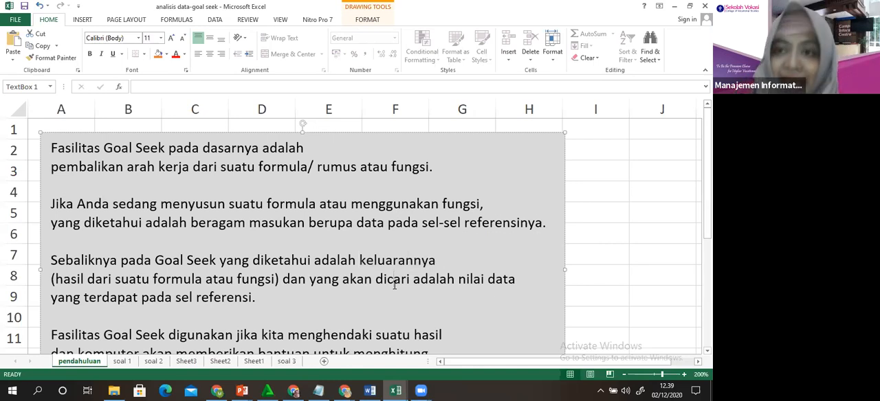
key(Down)
key(Down)
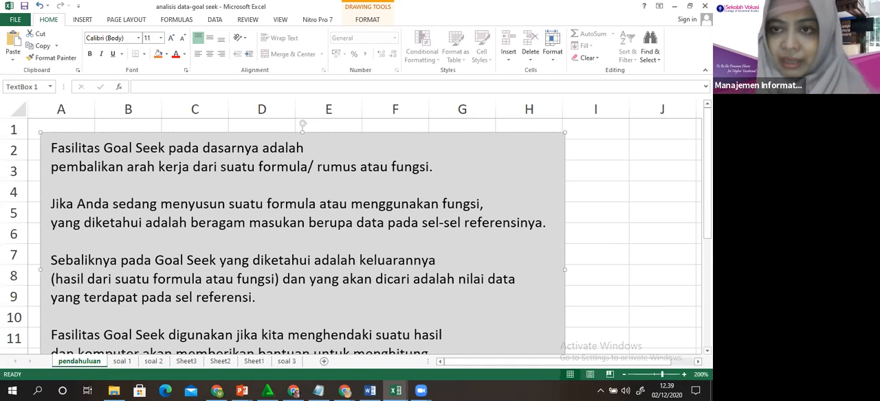
drag(706, 173, 707, 246)
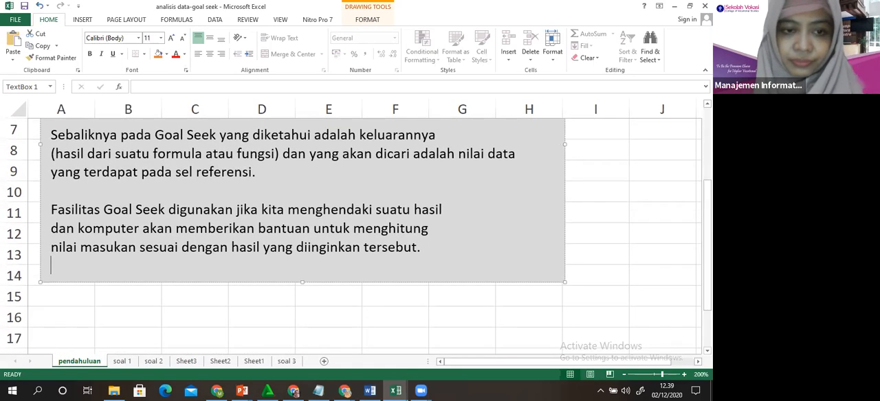
On the soal 1 sheet, clear the Matematika score in cell D14.
click(122, 361)
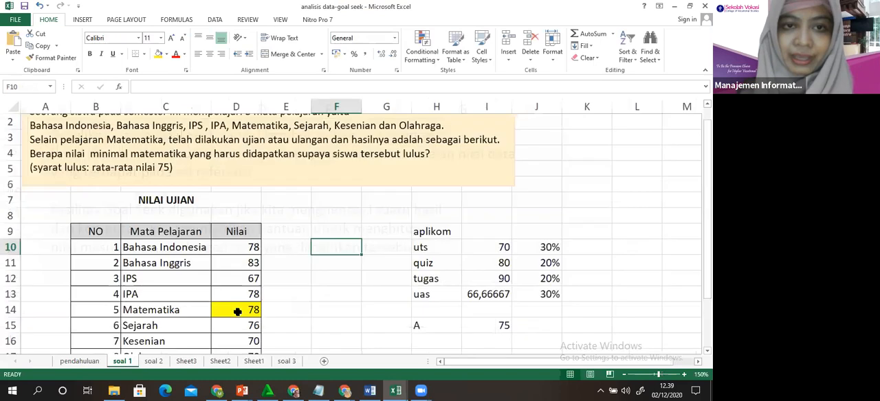
click(237, 312)
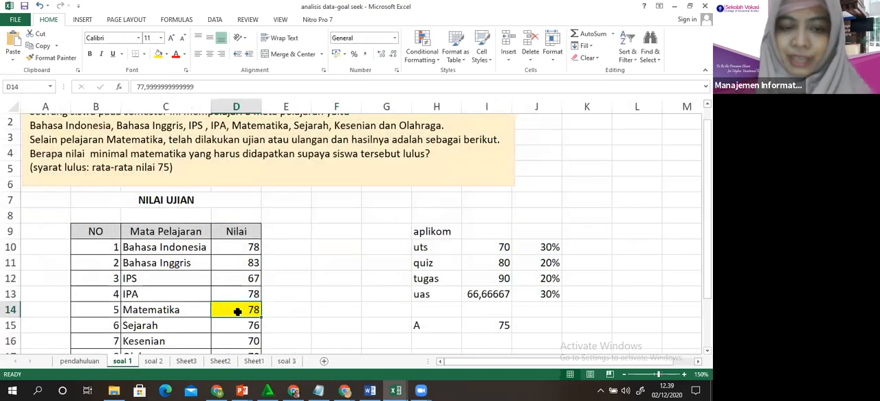
key(Delete)
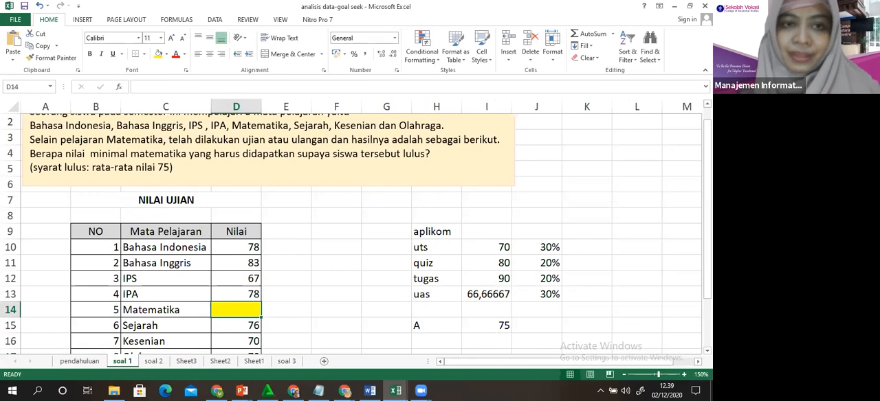
Clear the average formula beside Nilai Rata-rata in cell D18.
scroll(356, 230, up, 1)
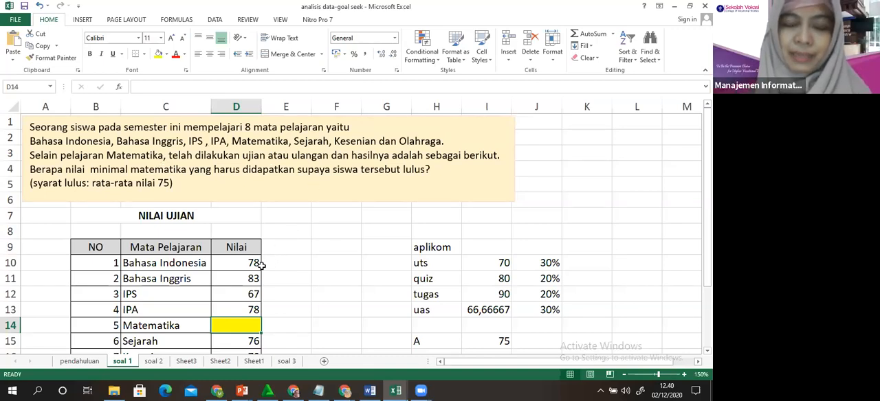
drag(252, 265, 236, 347)
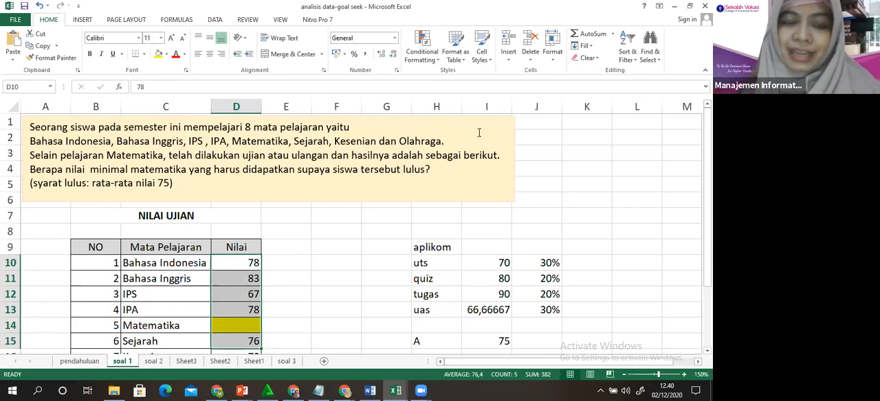
click(226, 297)
key(Down)
key(Down)
key(Down)
key(Down)
key(Down)
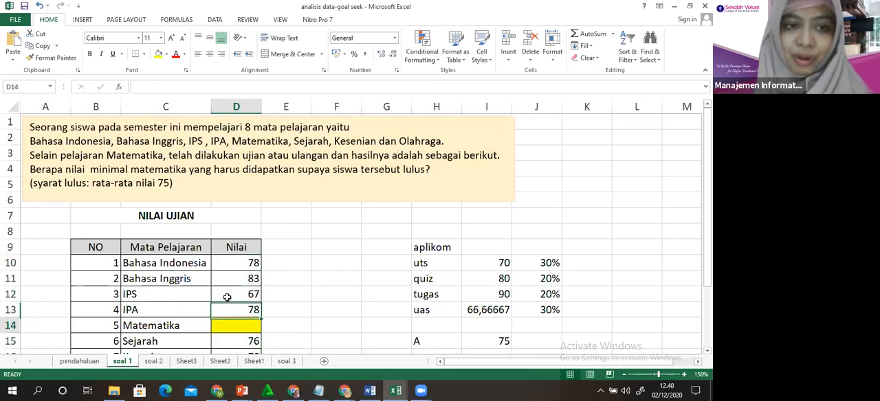
key(Down)
key(Down)
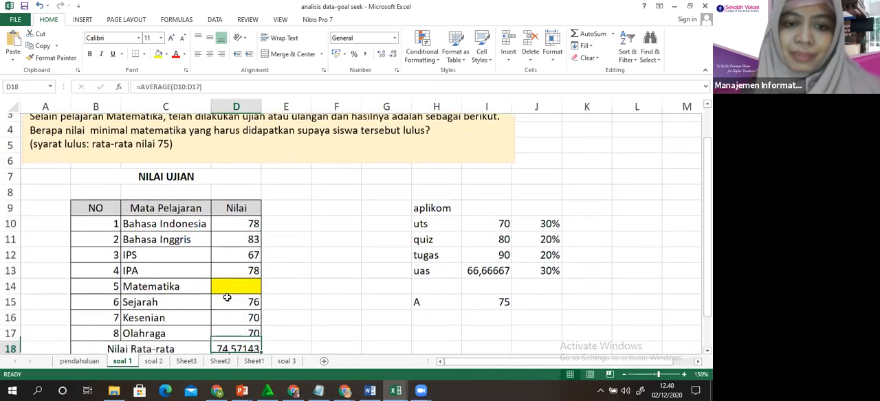
key(Up)
key(Delete)
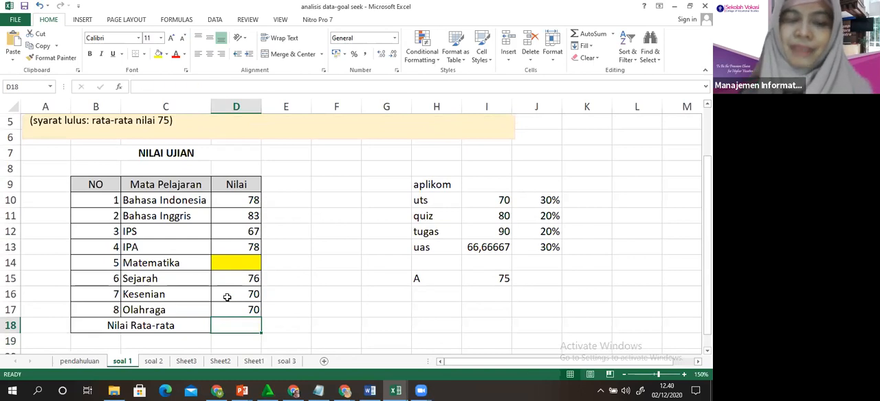
Review the subjects and scores in the NILAI UJIAN table, including the empty Matematika entry.
click(111, 198)
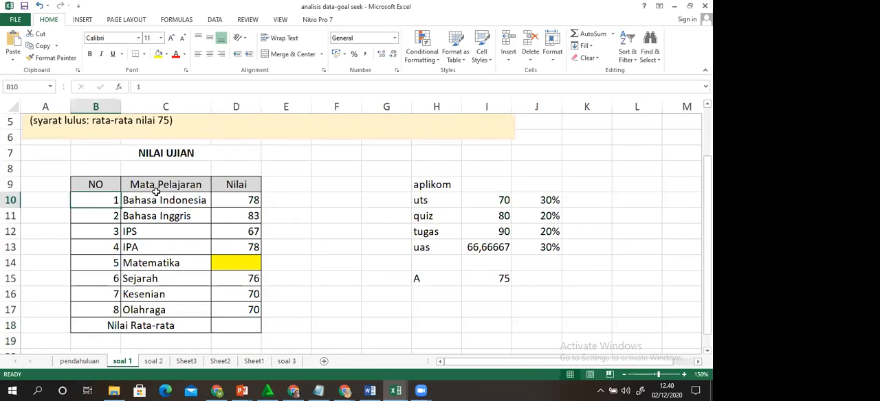
click(156, 197)
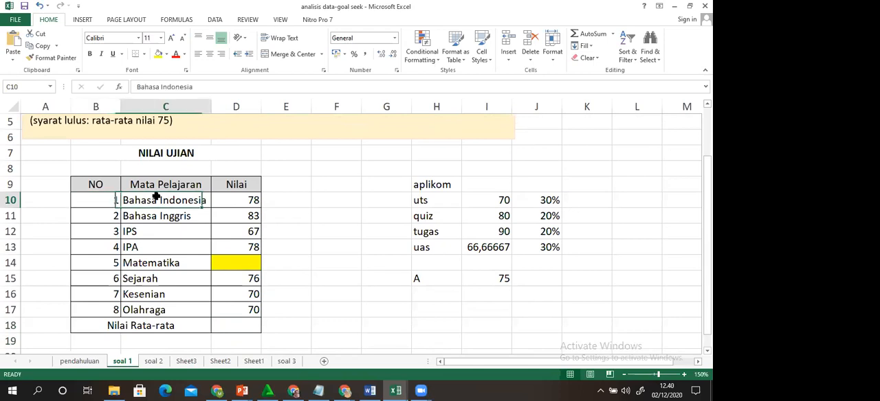
click(245, 202)
drag(245, 201, 507, 102)
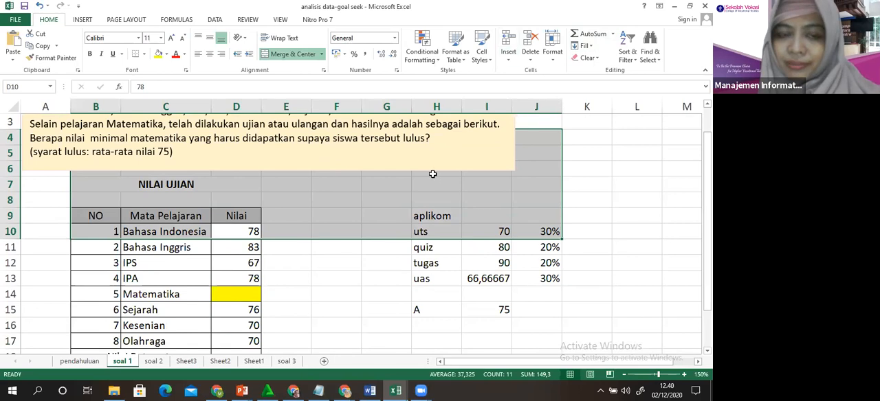
click(239, 262)
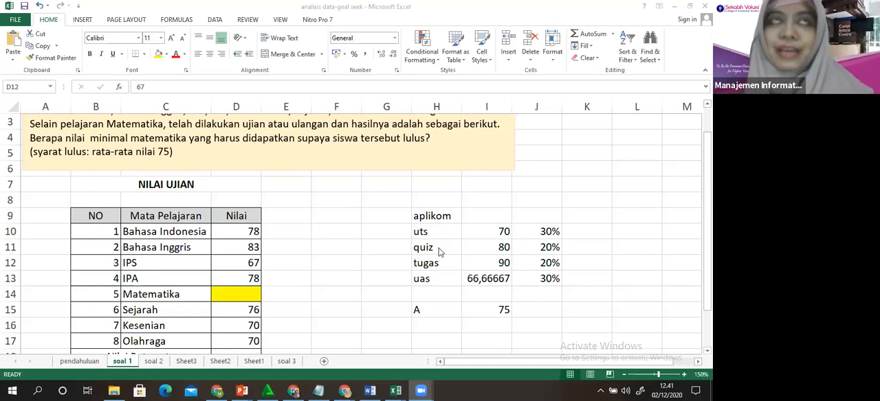
click(309, 214)
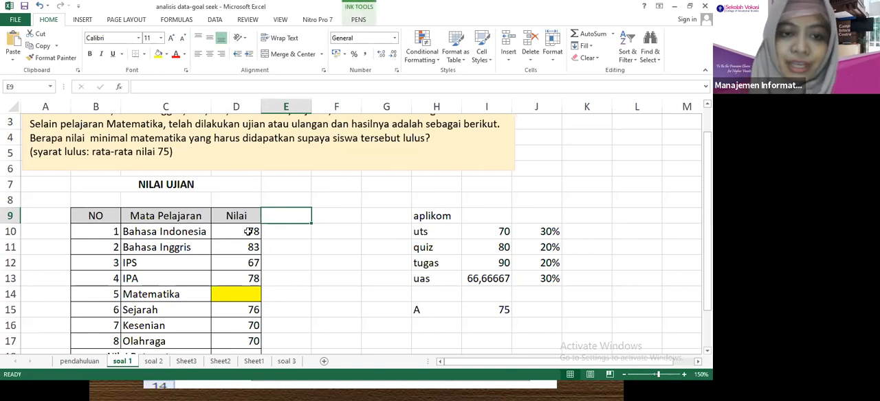
click(197, 232)
click(244, 233)
click(151, 247)
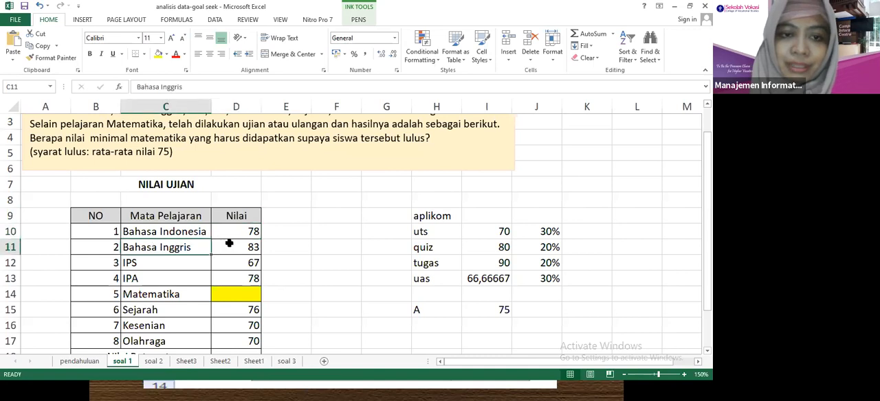
click(174, 277)
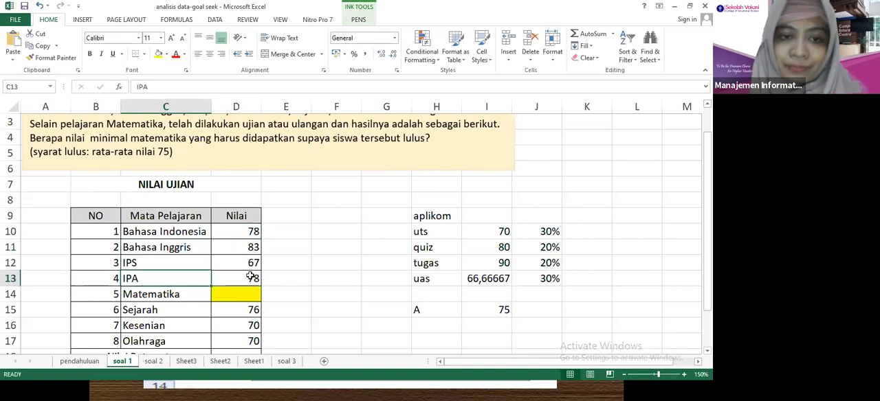
click(206, 293)
click(182, 310)
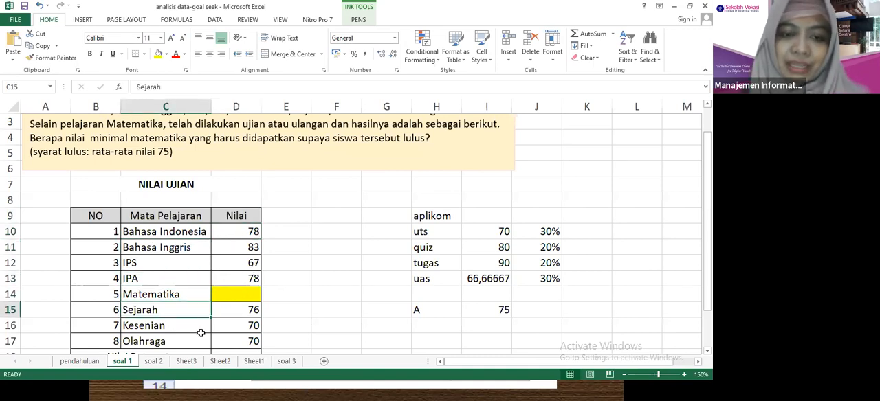
Calculate the average score in cell D18, beside Nilai Rata-rata, with the formula =AVERAGE(D10:D17).
key(Down)
key(Down)
key(Down)
key(Right)
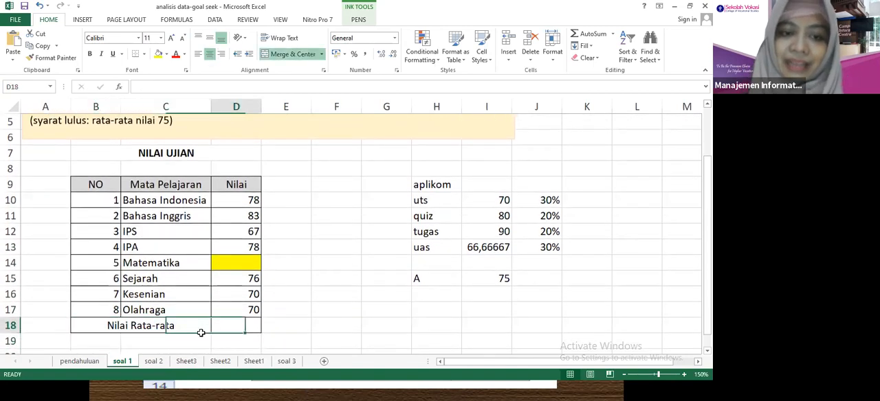
text(=aver)
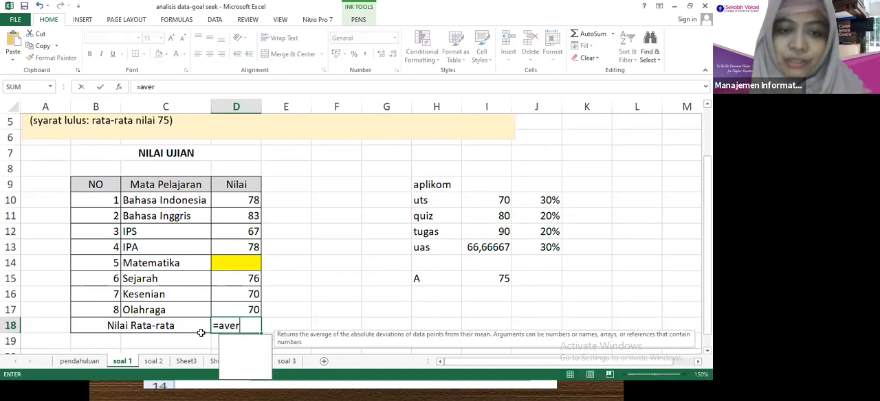
text(a)
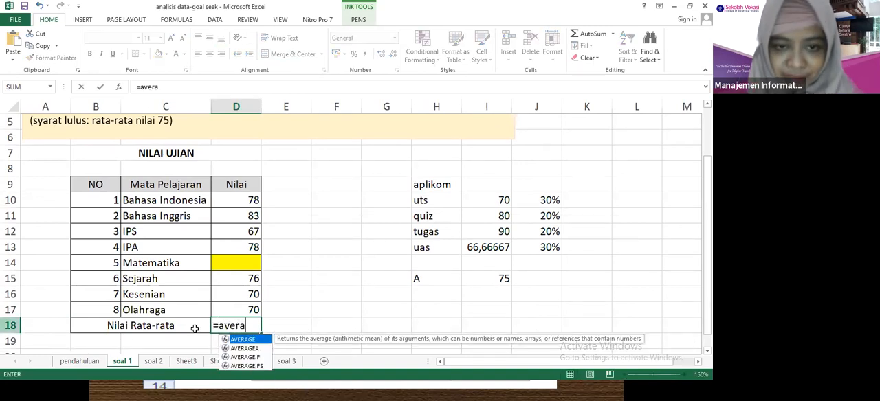
double_click(238, 340)
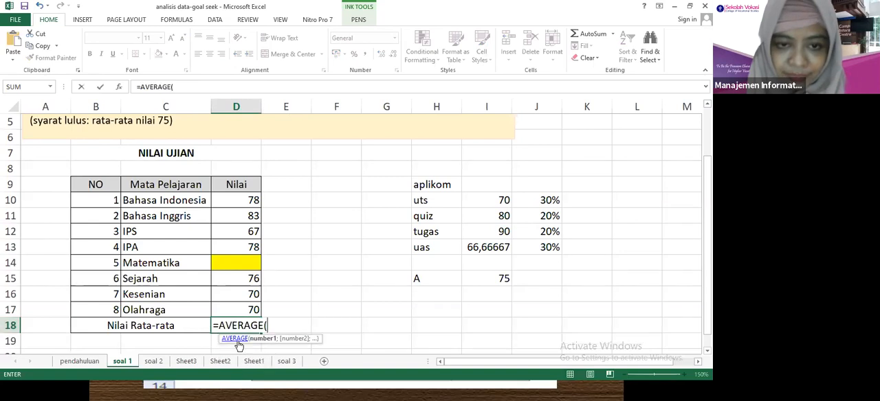
click(239, 201)
drag(238, 228, 239, 318)
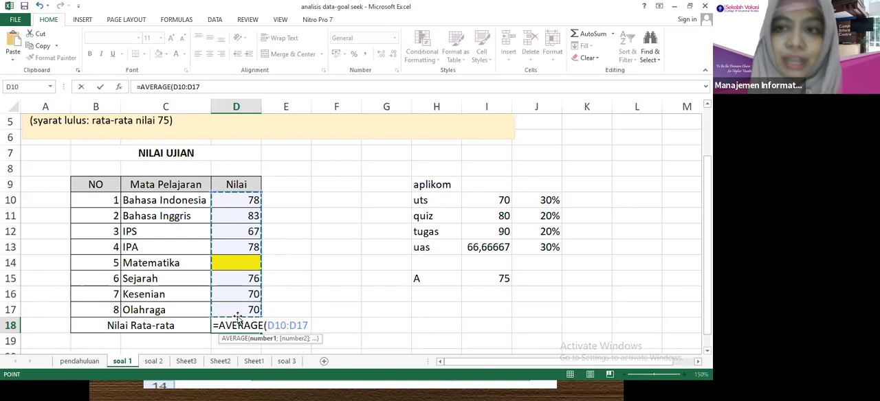
text())
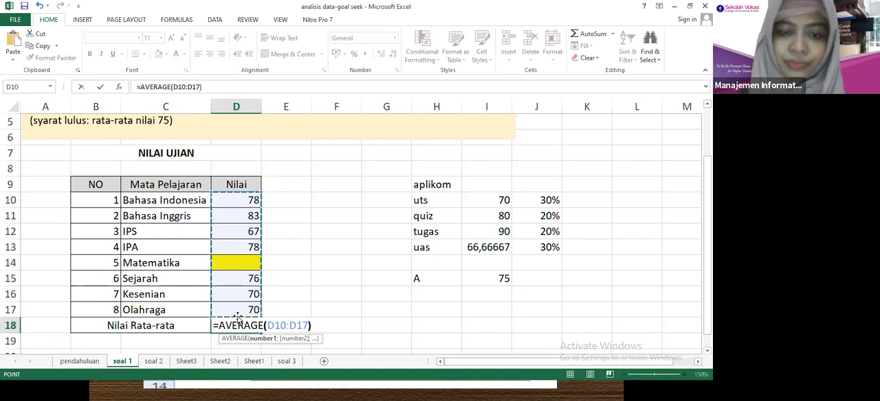
key(Return)
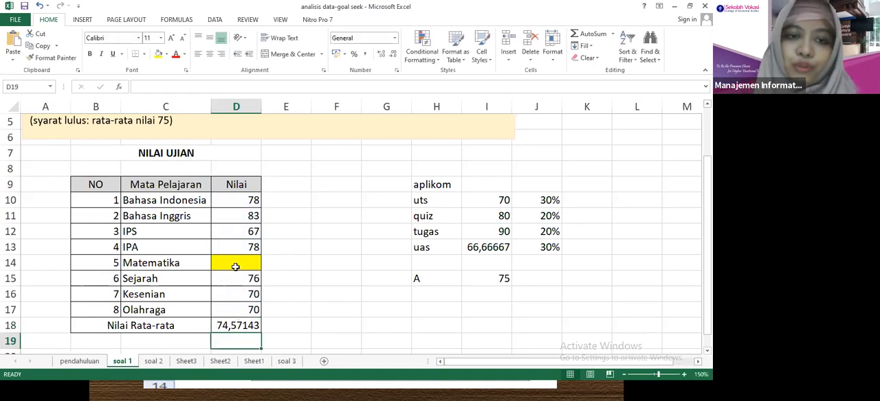
click(215, 204)
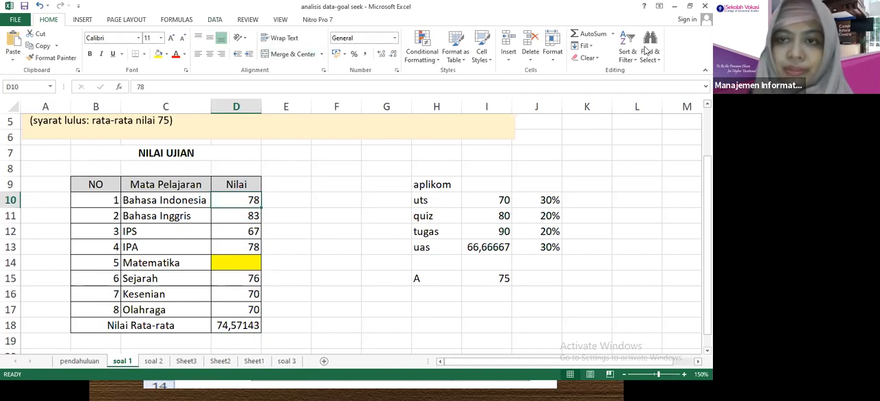
scroll(638, 74, down, 4)
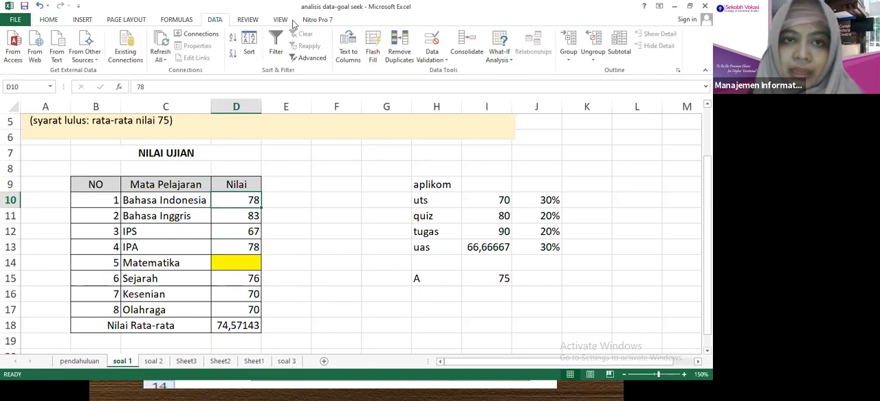
scroll(253, 25, down, 2)
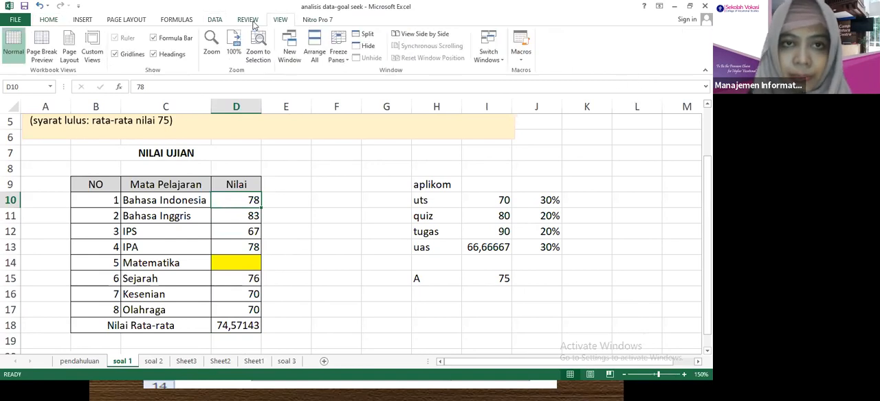
scroll(254, 24, up, 1)
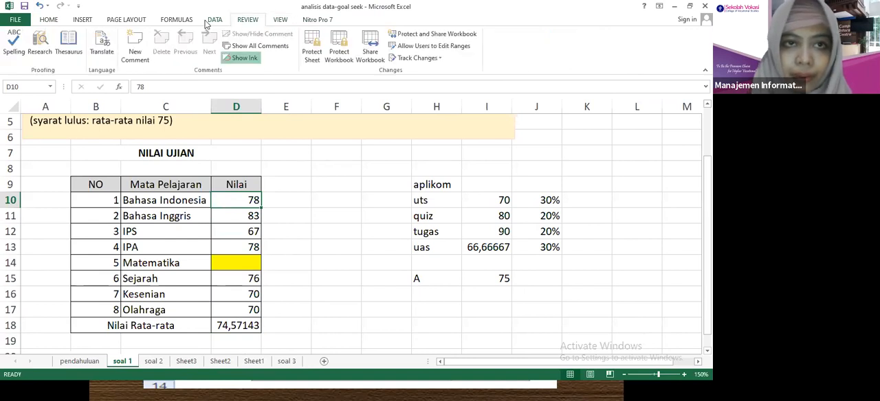
click(84, 21)
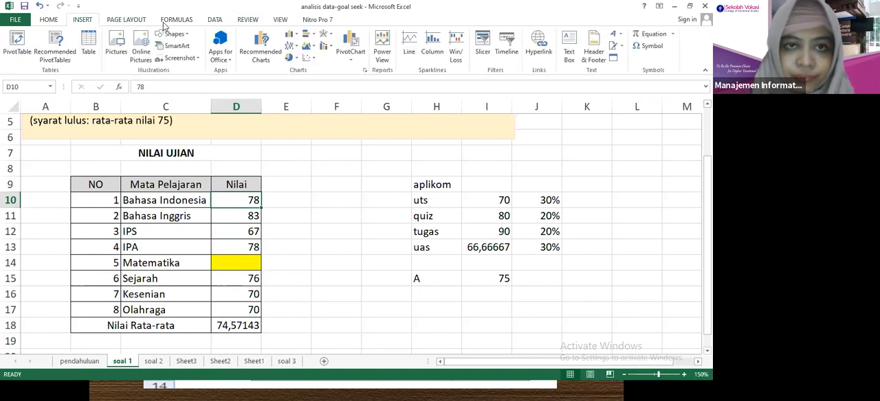
Start a Goal Seek analysis and use the Nilai Rata-rata cell D18 as the cell to set.
click(213, 20)
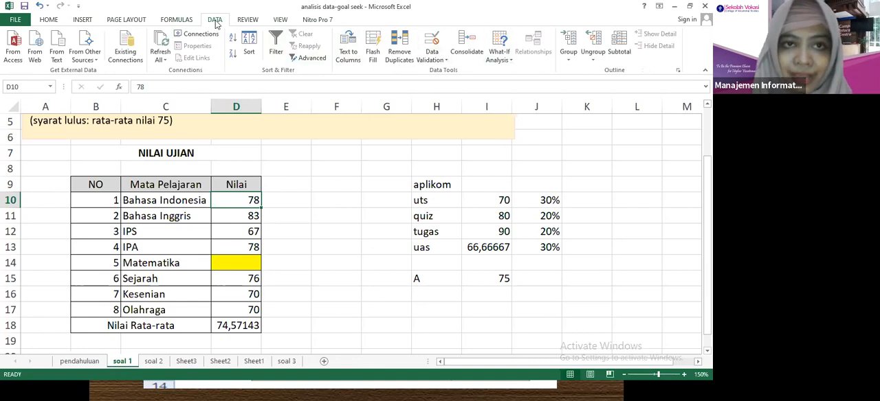
click(504, 61)
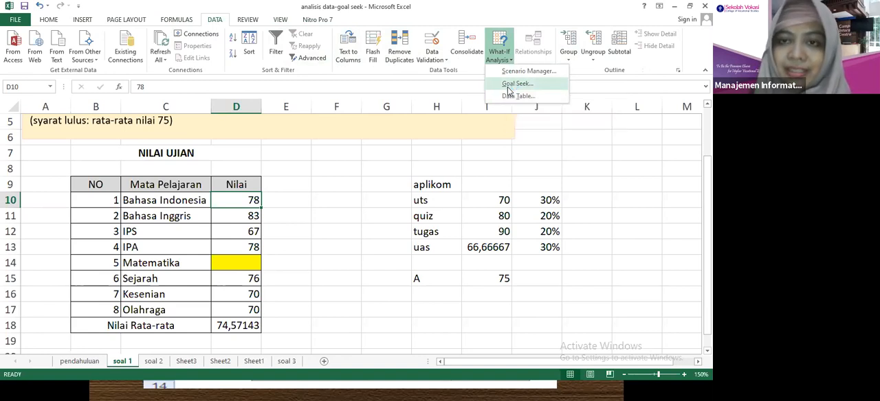
click(508, 89)
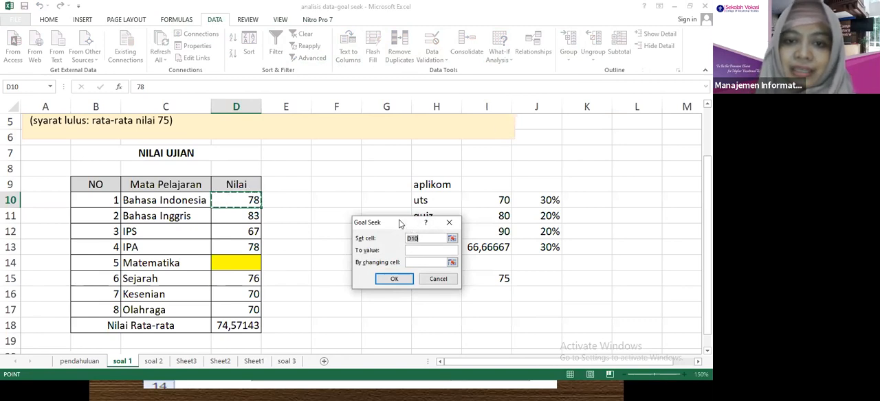
drag(395, 221, 361, 141)
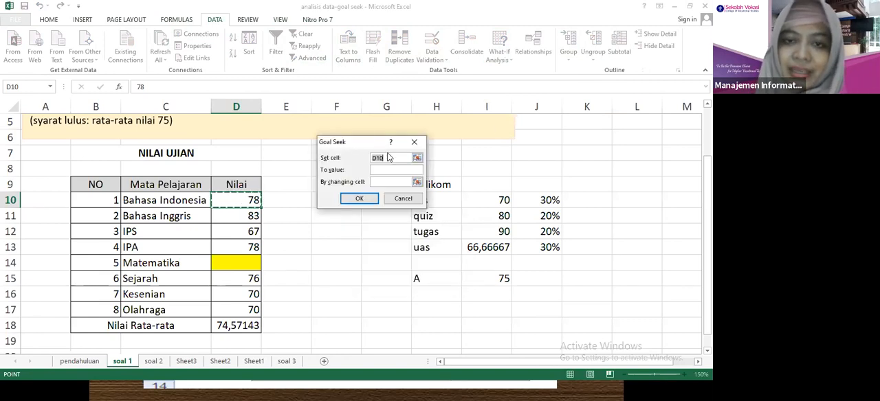
click(371, 159)
key(BackSpace)
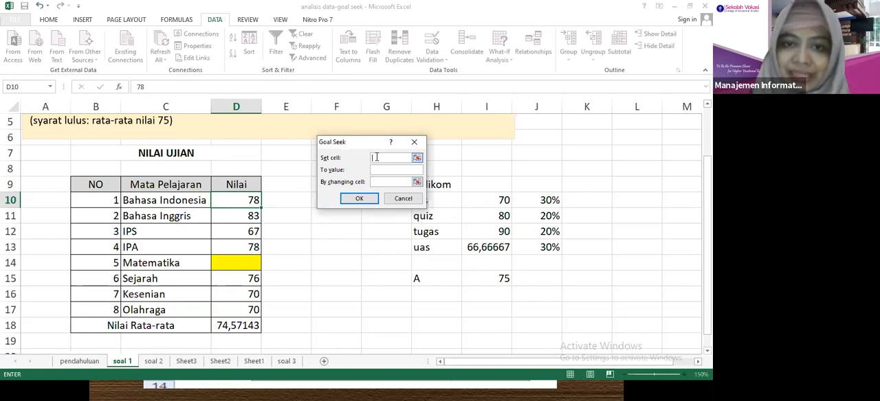
click(246, 327)
Run Goal Seek to a value of 75 by changing the Matematika score in D14, and accept the solution.
click(384, 170)
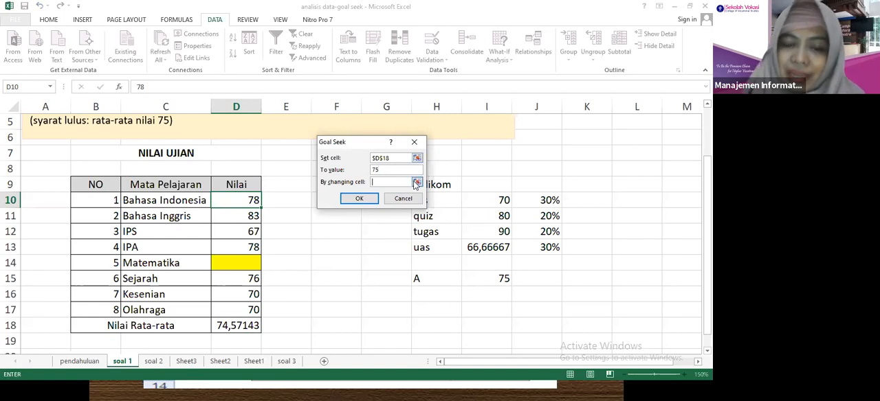
click(417, 183)
click(222, 264)
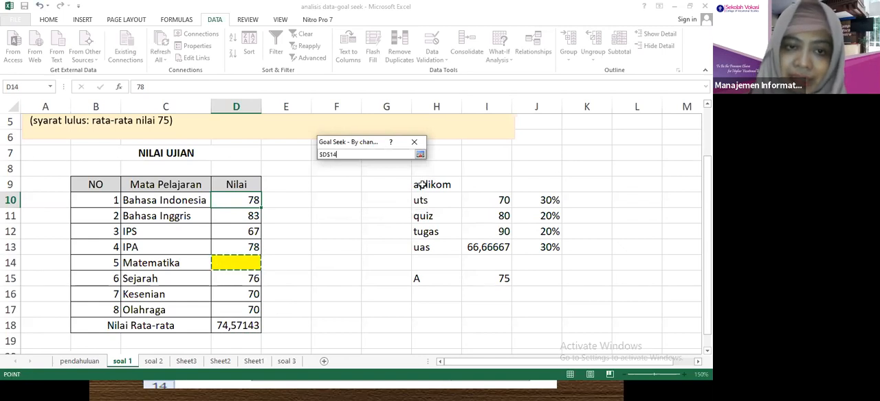
click(420, 154)
click(361, 198)
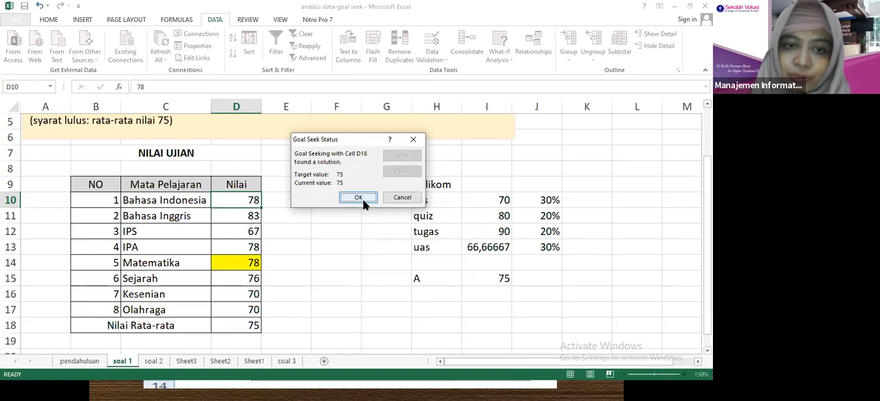
click(358, 199)
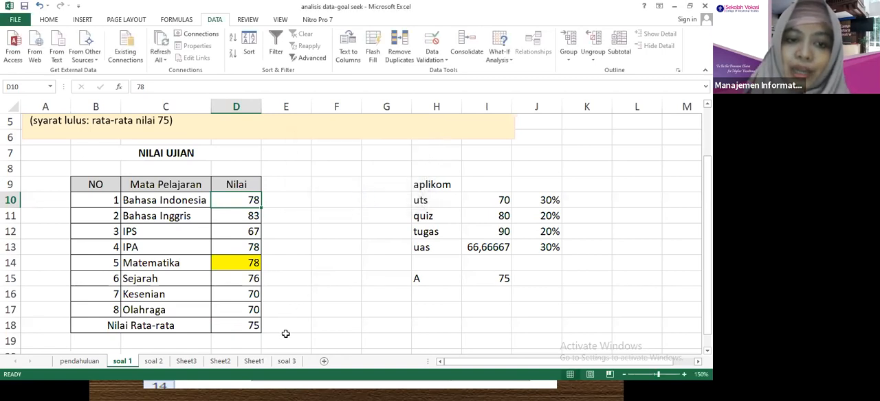
Clear the solved Matematika score in D14 and the average formula in D18.
click(234, 326)
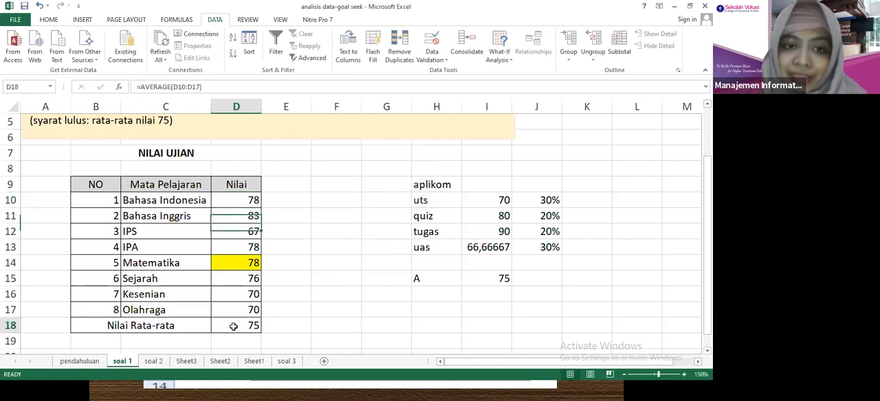
click(238, 266)
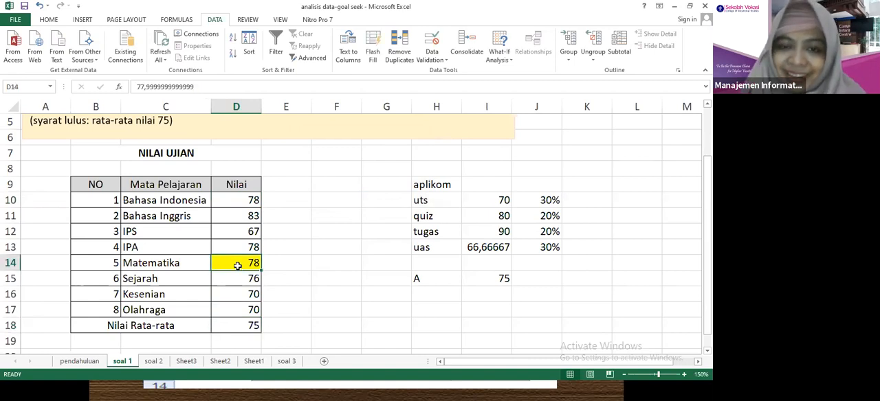
key(Delete)
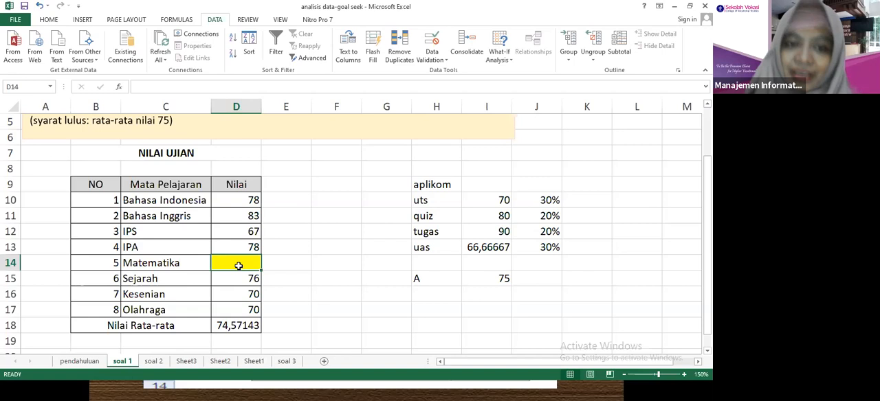
right_click(242, 325)
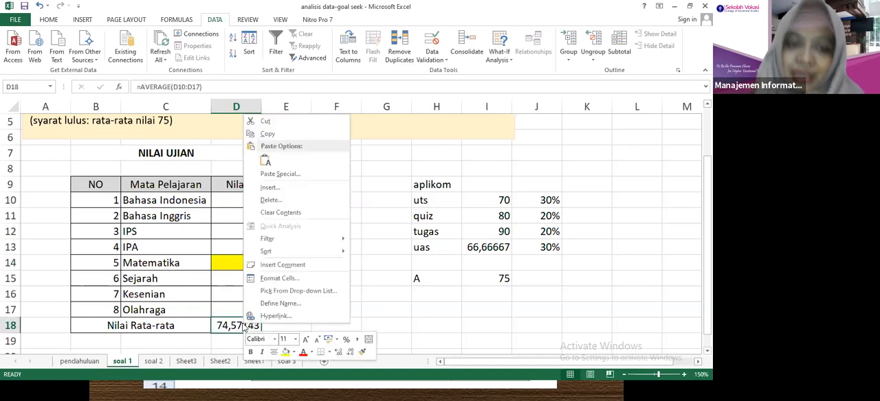
click(242, 325)
key(Delete)
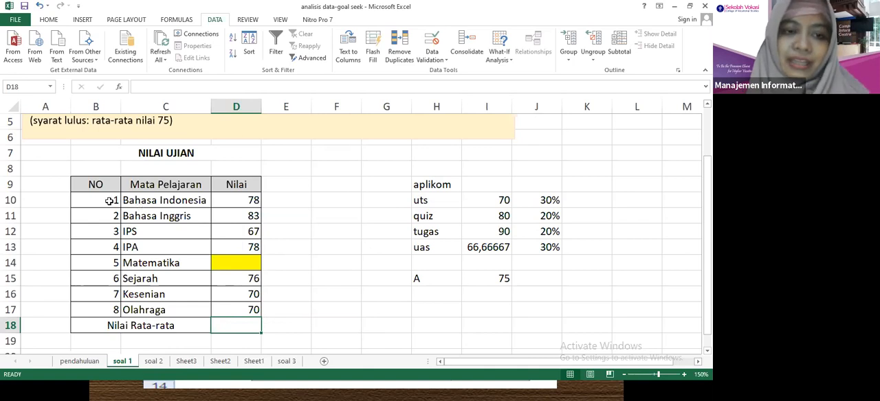
Review the exam scores, the empty Matematika and Nilai Rata-rata cells, and the passing requirement in the text box.
drag(109, 200, 221, 280)
click(245, 260)
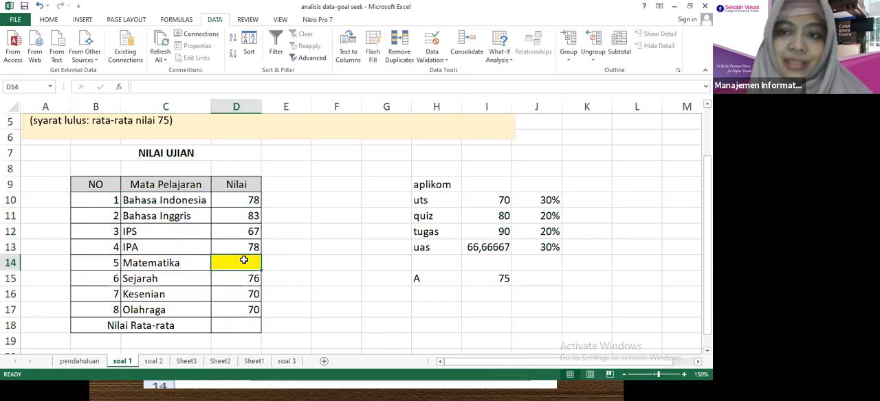
click(246, 327)
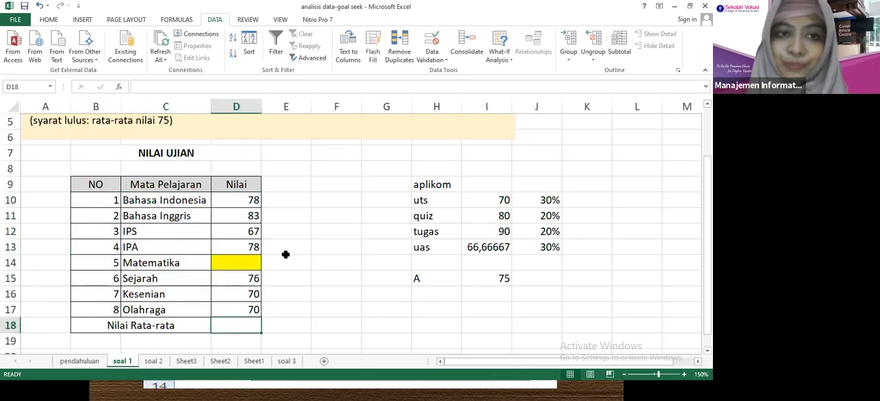
click(159, 120)
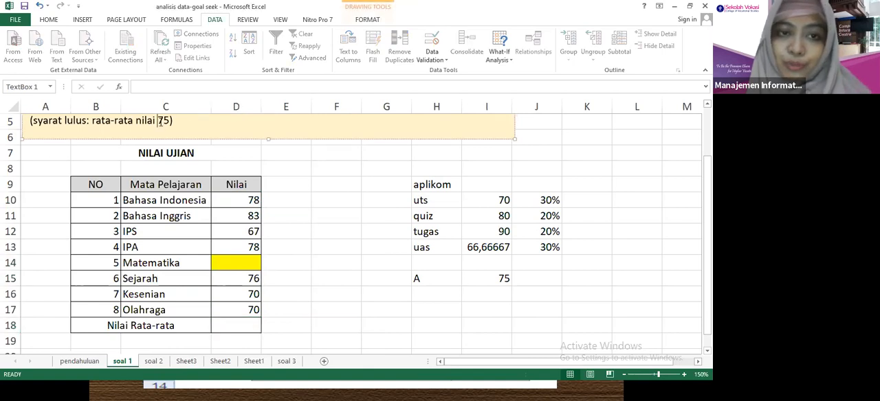
key(Escape)
click(298, 201)
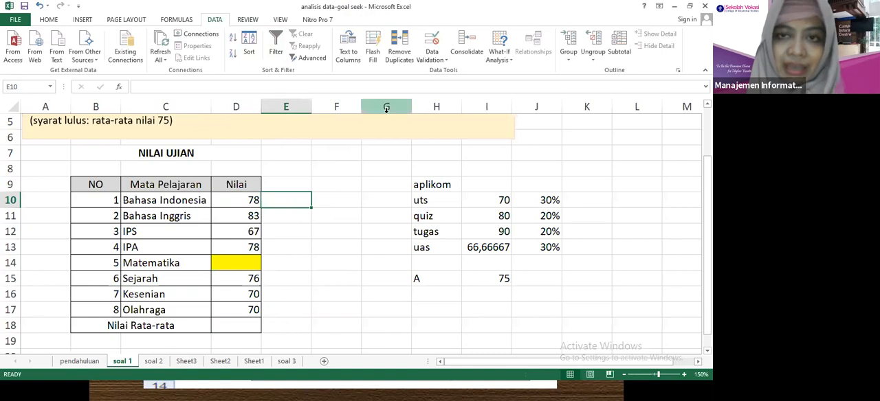
click(502, 61)
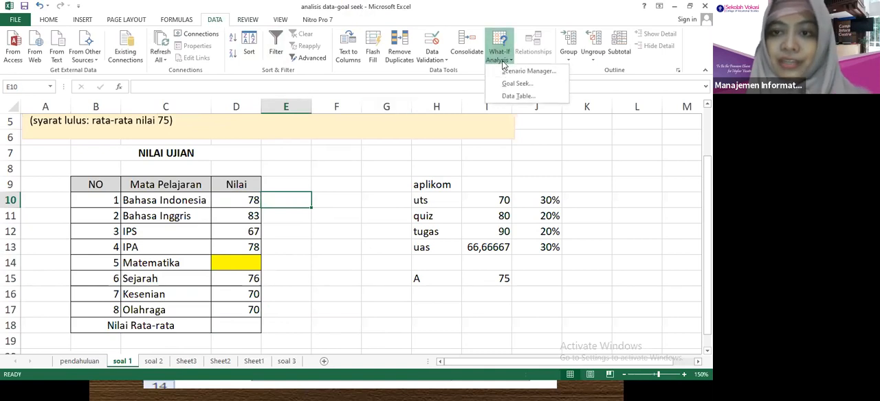
click(514, 83)
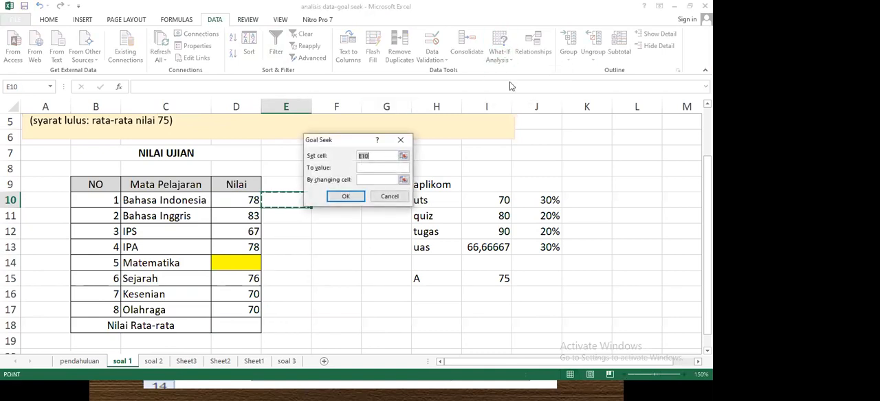
click(374, 158)
key(BackSpace)
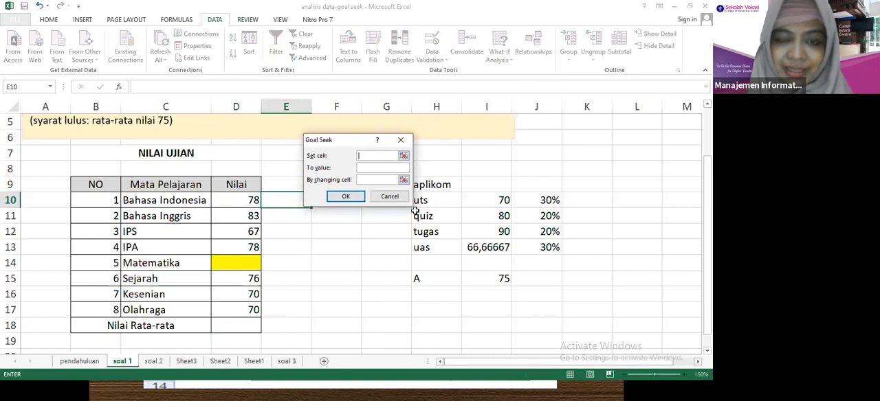
click(392, 198)
Enter an AVERAGE formula over the scores D10:D17 in cell D18, beside Nilai Rata-rata.
click(249, 327)
text(=aver)
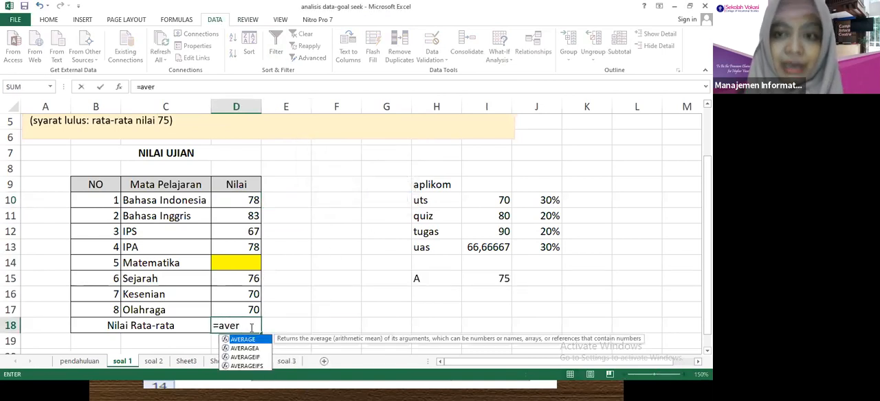
double_click(265, 341)
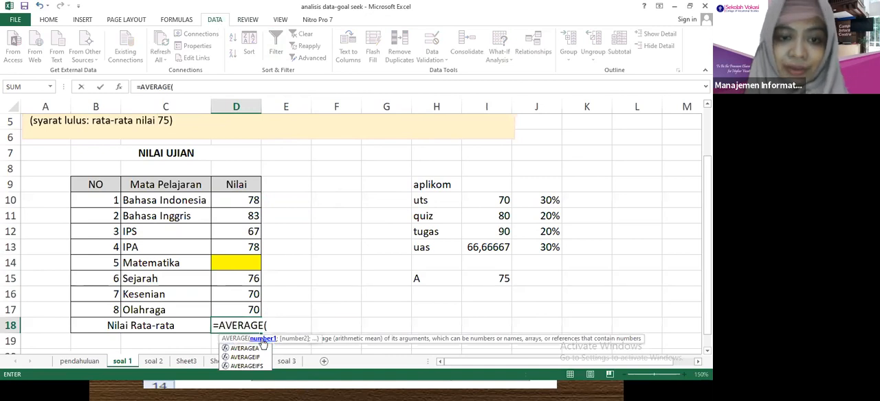
drag(238, 200, 240, 307)
key(Return)
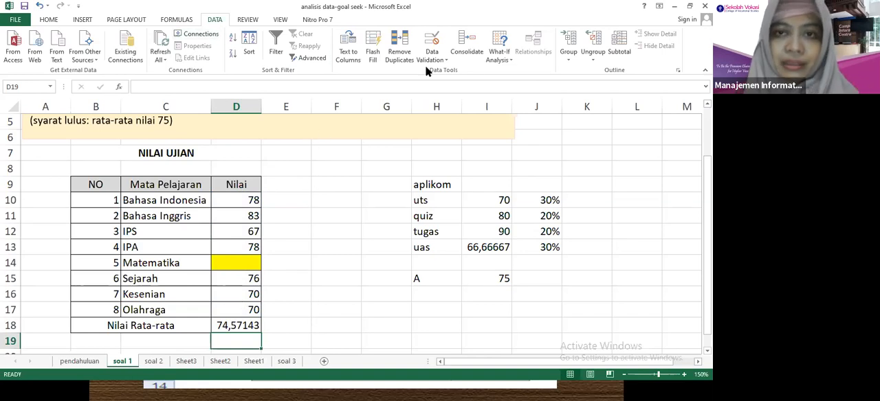
Try to run Goal Seek on the average in D18 with a target value of 75 and changing cell $D$14.
click(505, 59)
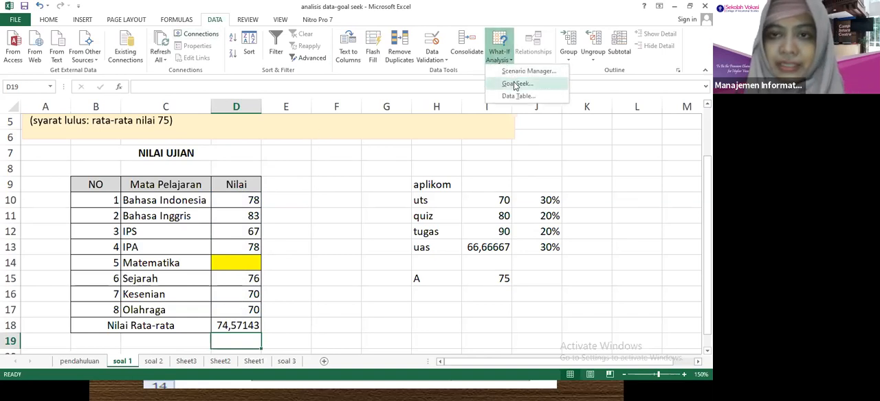
click(516, 83)
click(380, 158)
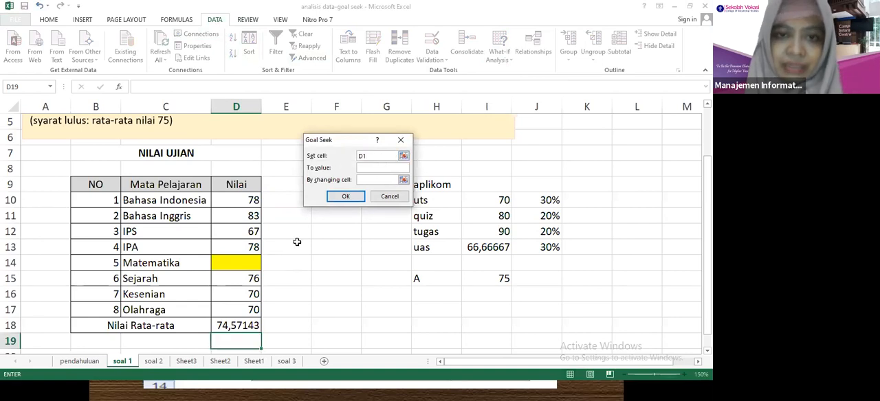
click(236, 323)
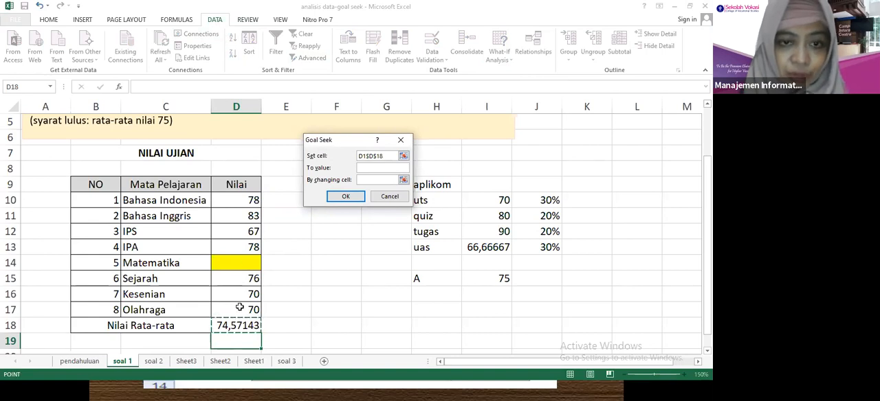
click(372, 169)
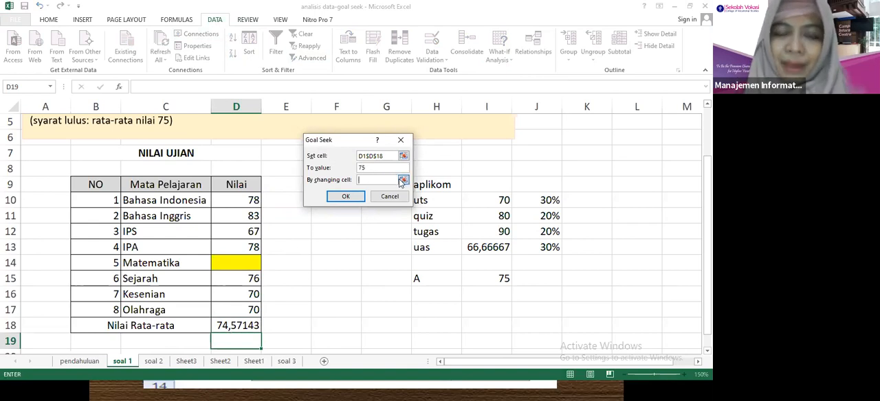
click(400, 180)
click(237, 262)
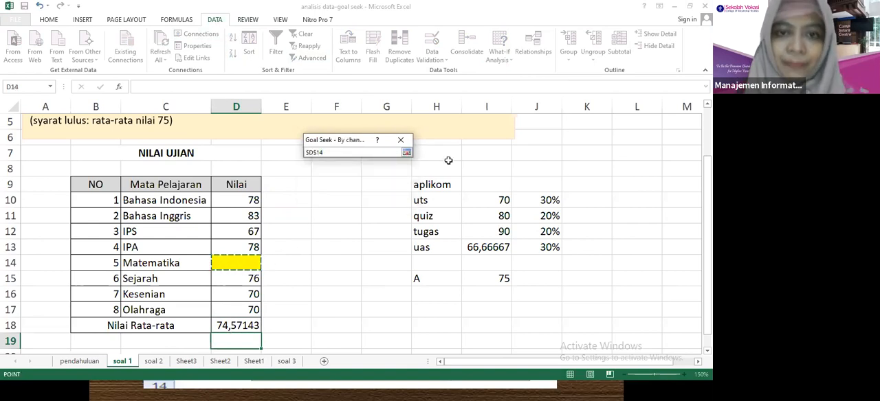
click(407, 153)
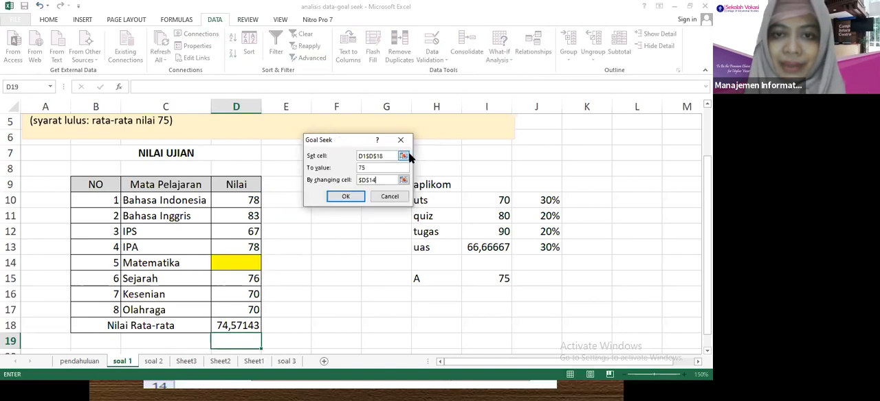
click(351, 197)
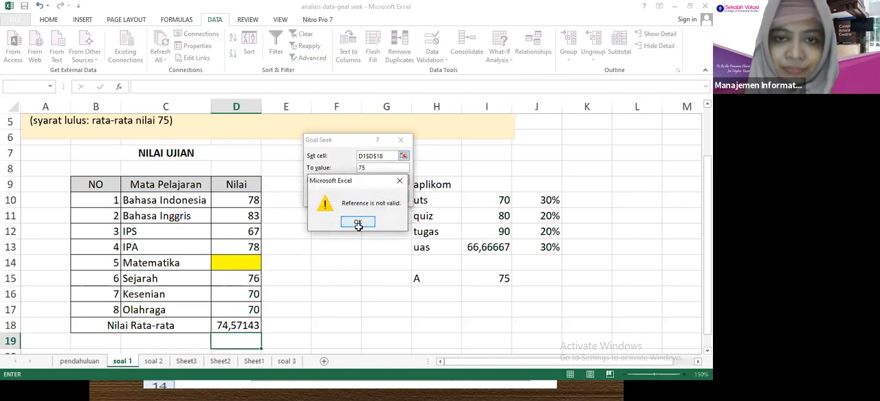
Correct the Goal Seek set cell reference to $D$18 and run the analysis again.
click(359, 222)
key(BackSpace)
click(404, 156)
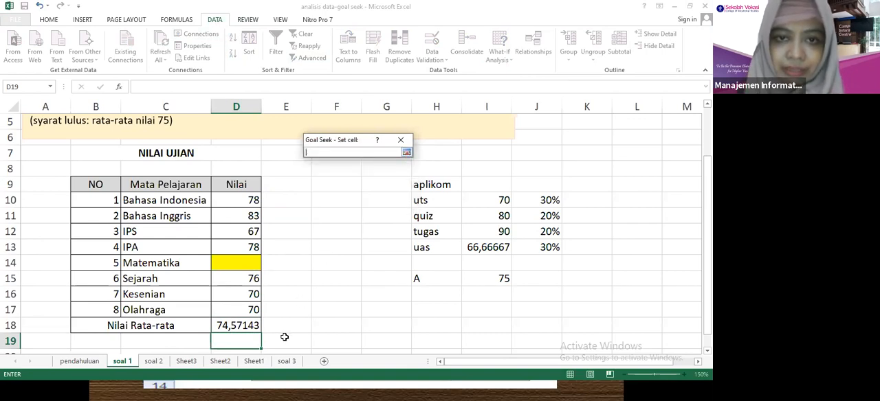
click(250, 328)
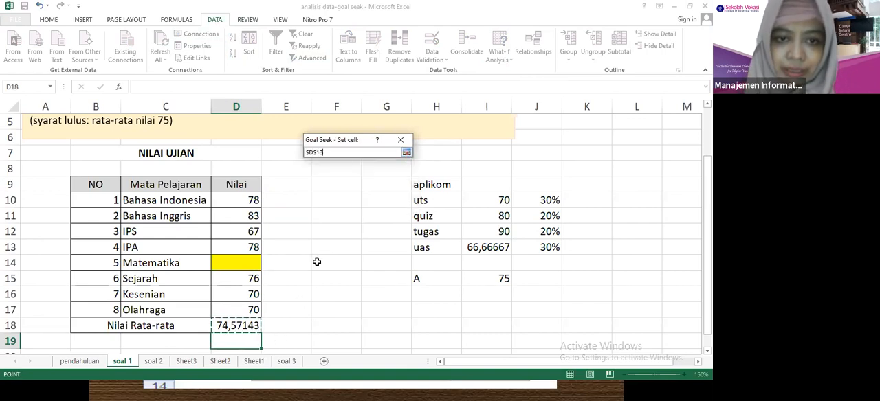
click(406, 153)
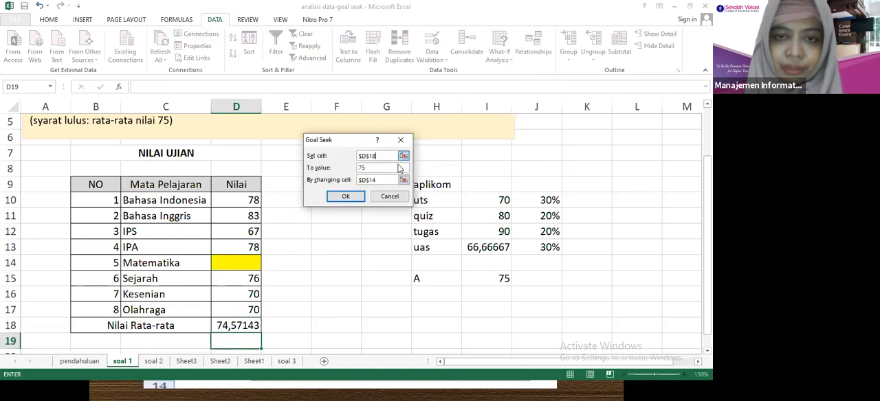
click(347, 198)
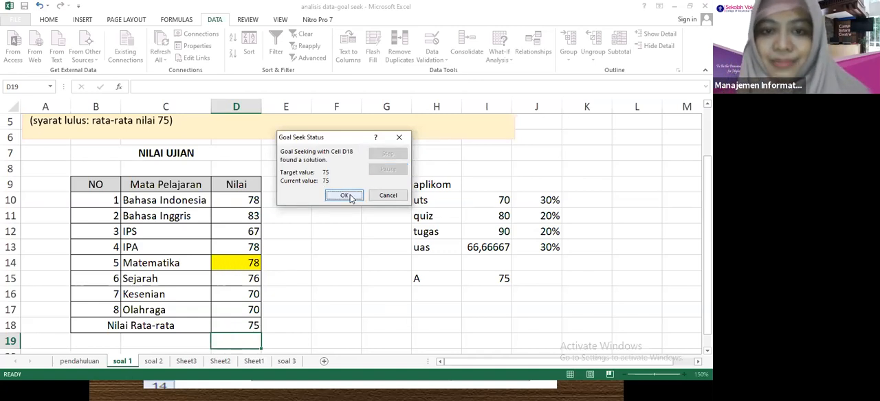
Accept the Goal Seek solution for the exam average and clear the uas score in cell I13 of the aplikom table.
click(345, 196)
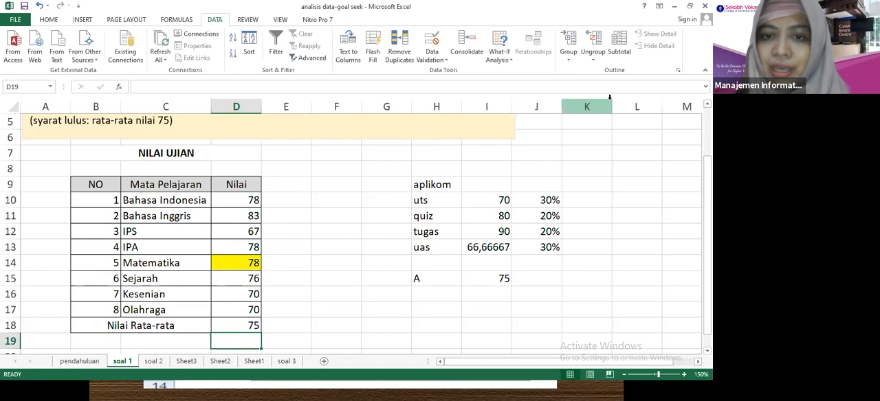
click(498, 199)
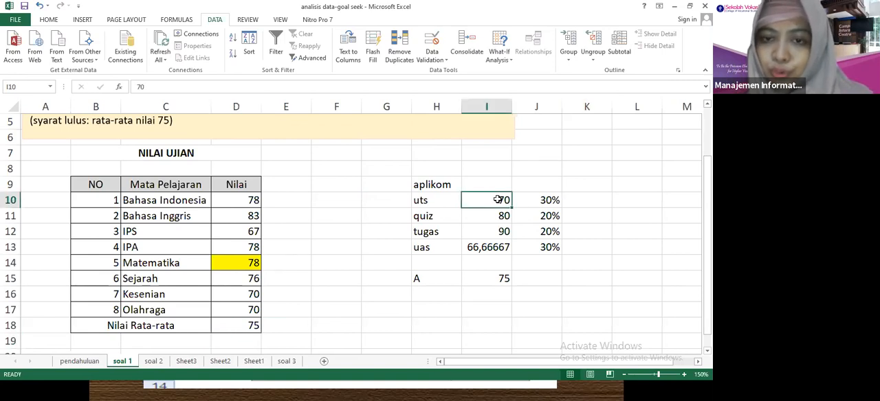
click(498, 244)
key(Delete)
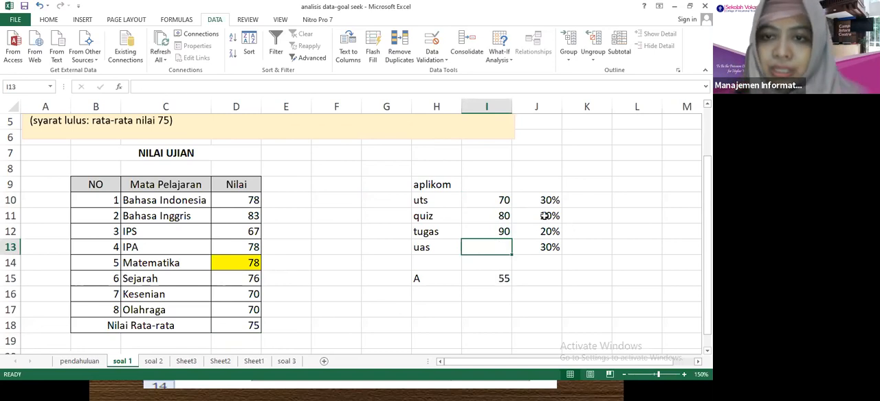
Fill the empty uas score cell I13 with yellow.
click(500, 217)
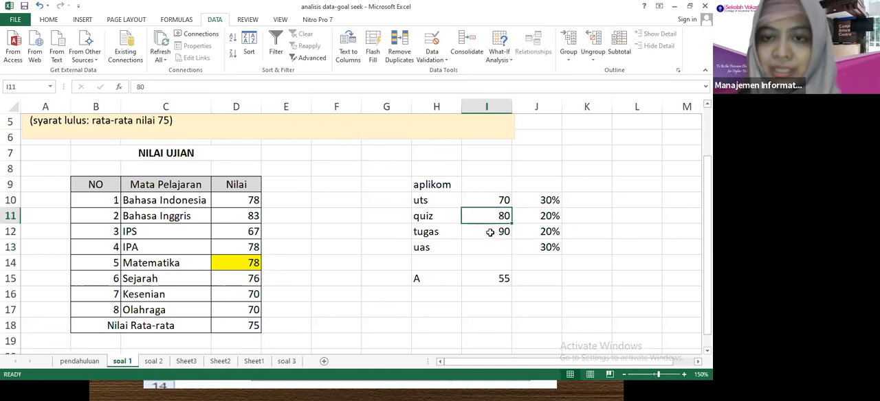
click(489, 232)
click(490, 245)
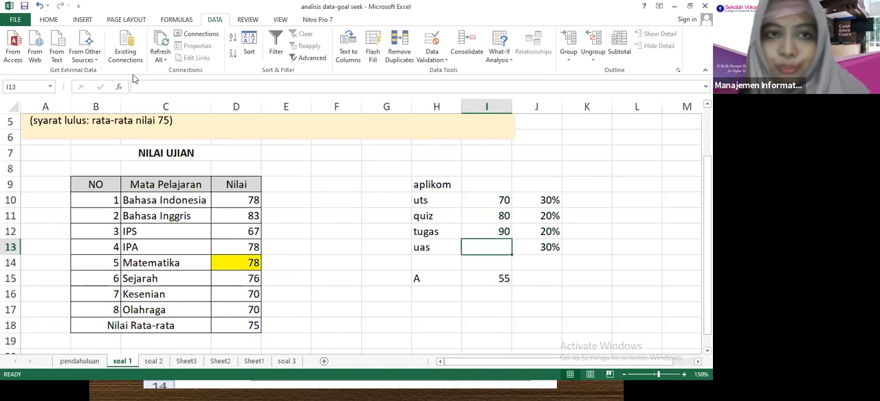
click(49, 19)
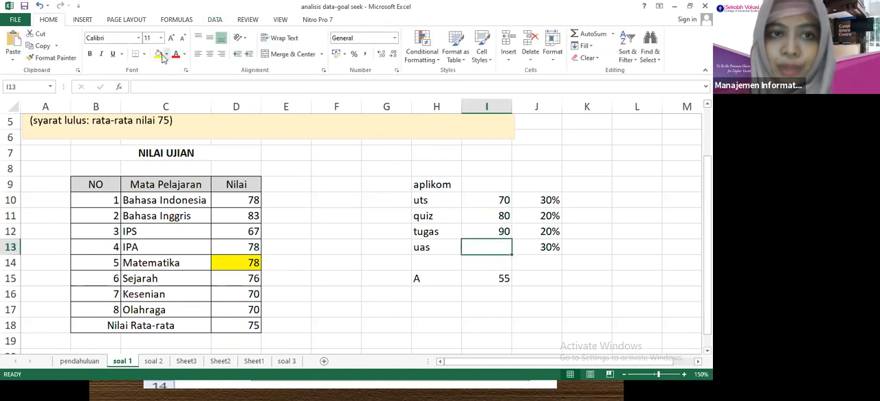
click(159, 55)
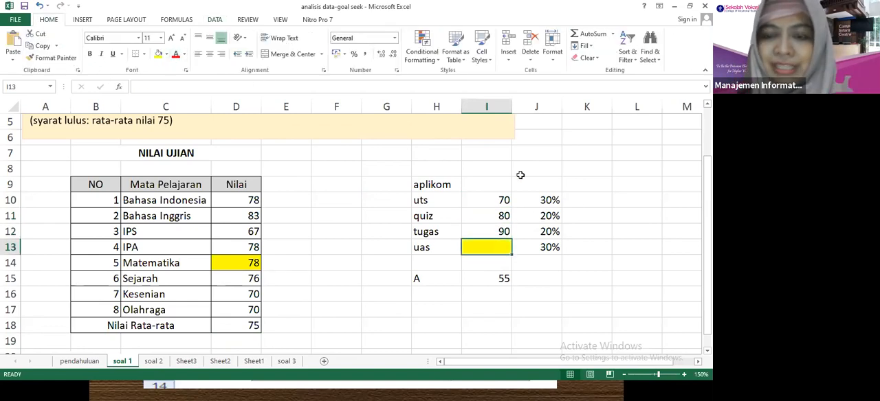
Check the aplikom weights and clear the existing formula from cell I15 beside the A label.
click(550, 200)
click(547, 214)
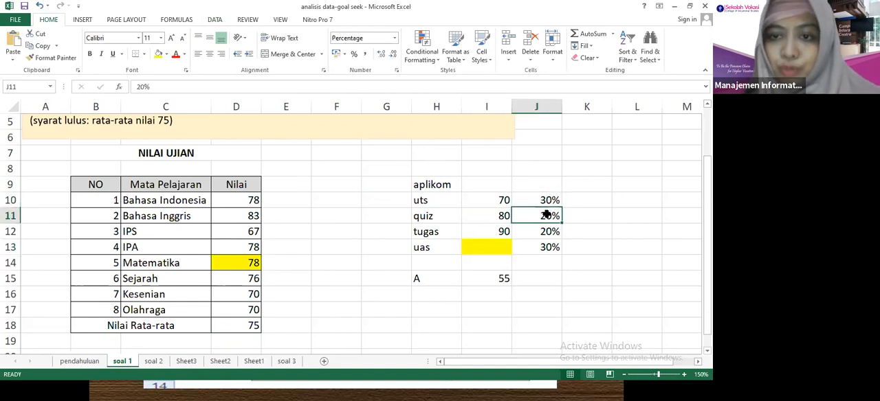
click(487, 280)
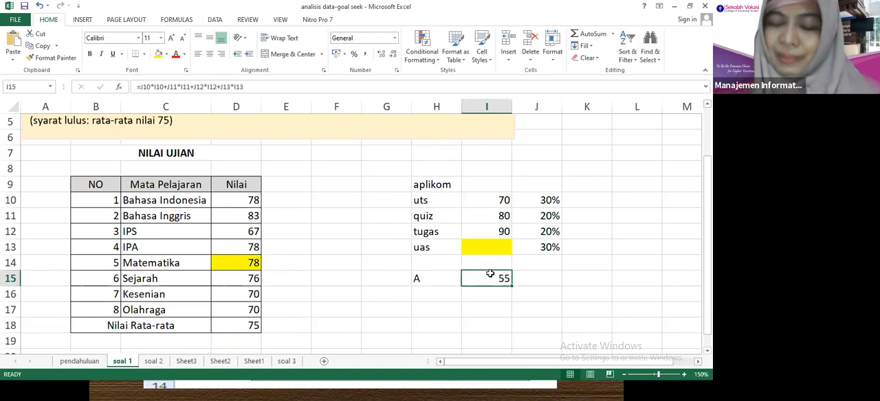
key(Delete)
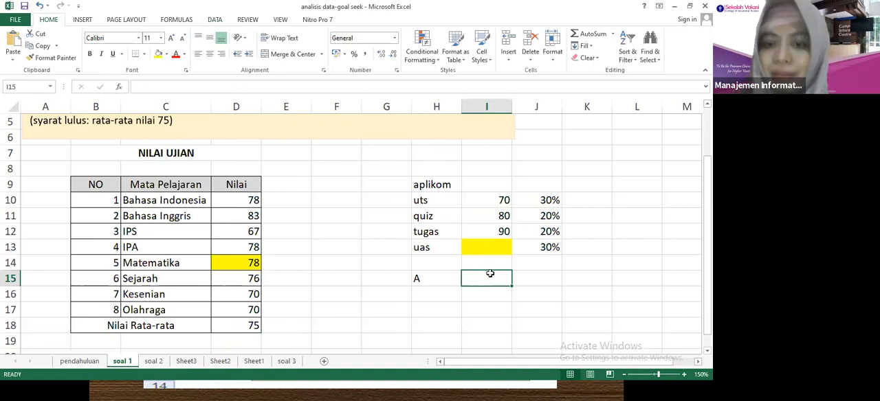
Enter the weighted score formula =I10*J10+I11*J11+I12*J12+I13*J13 in cell I15.
text(=)
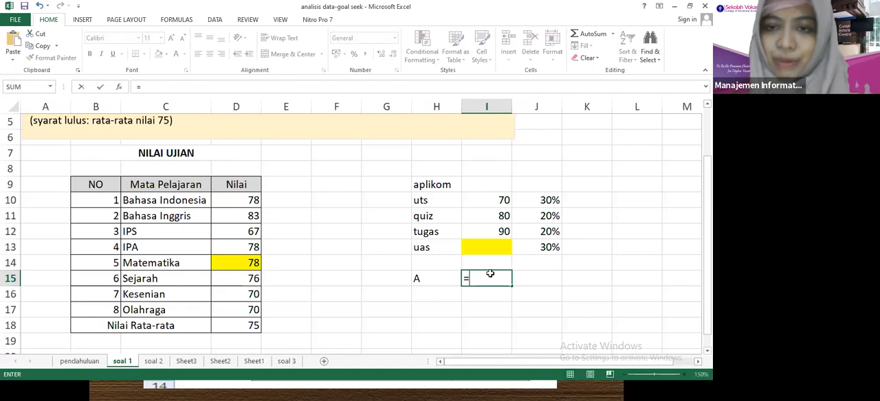
click(464, 200)
text(*)
click(536, 199)
text(+)
click(496, 215)
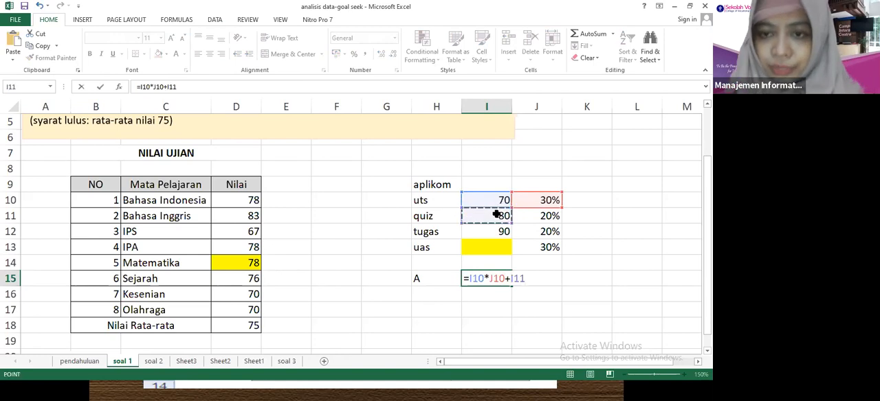
text(*)
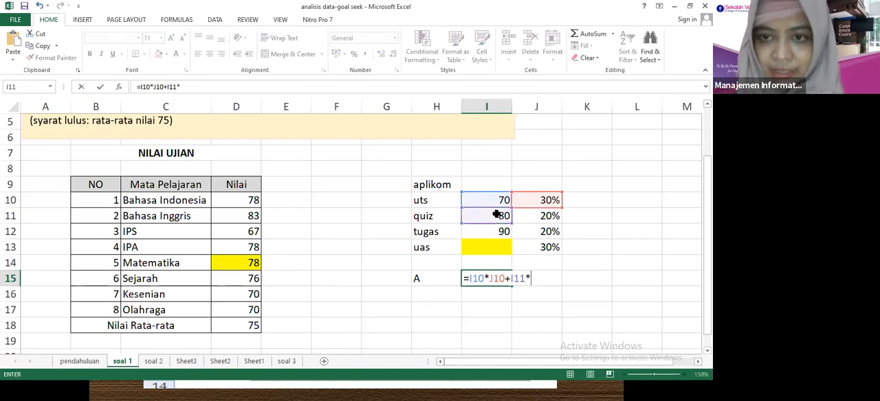
click(518, 215)
text(+)
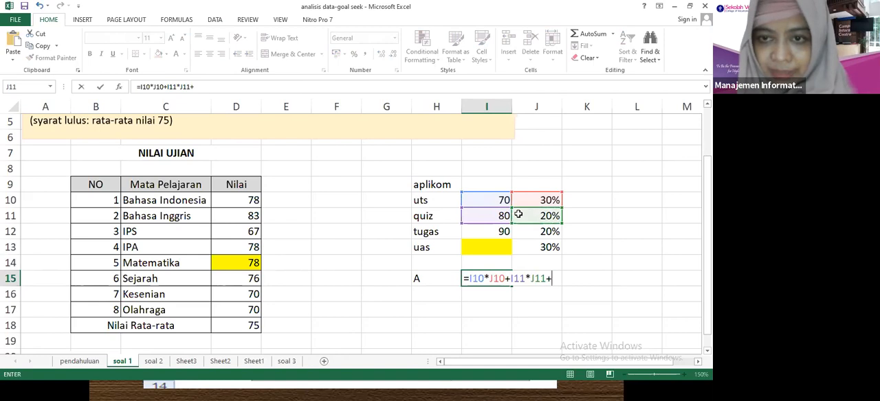
click(486, 233)
text(*)
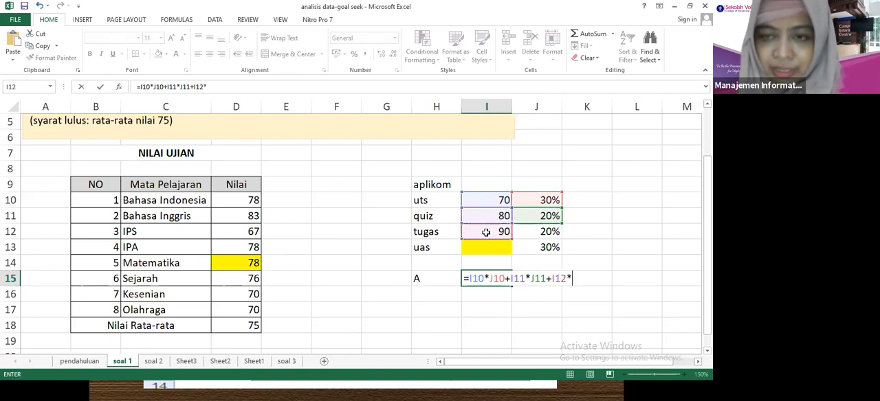
click(524, 233)
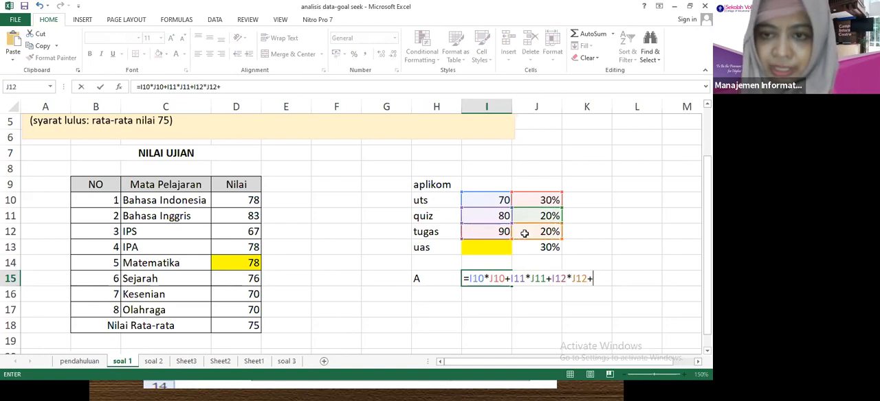
text(+)
text(*)
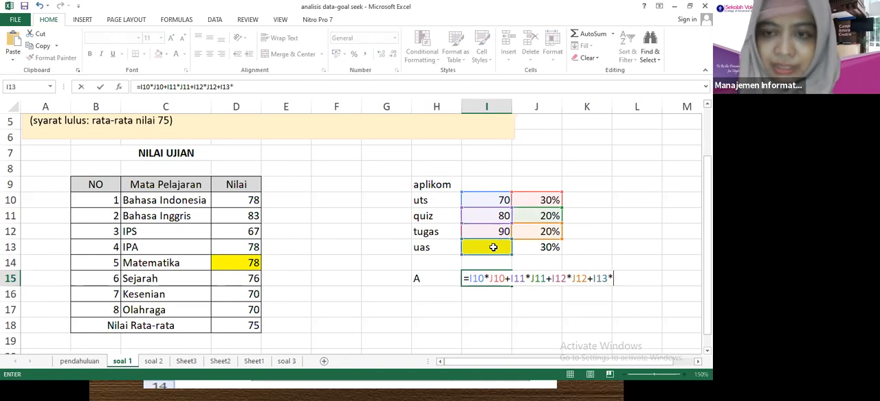
click(525, 246)
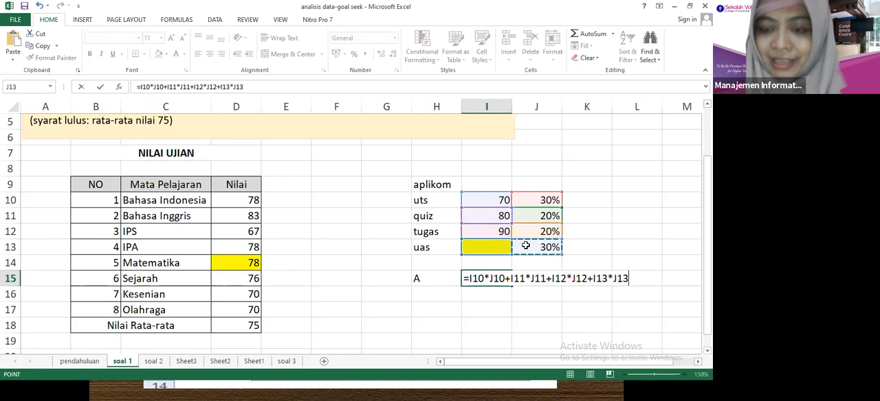
key(Return)
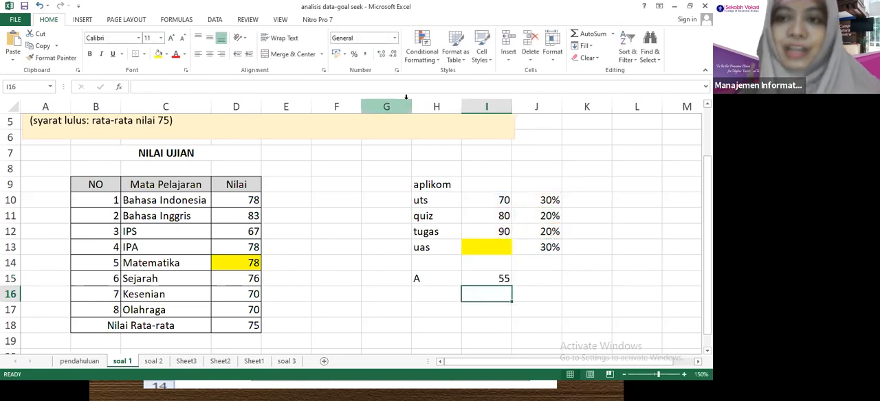
Start a Goal Seek analysis with the weighted aplikom score in $I$15 as the set cell.
click(214, 20)
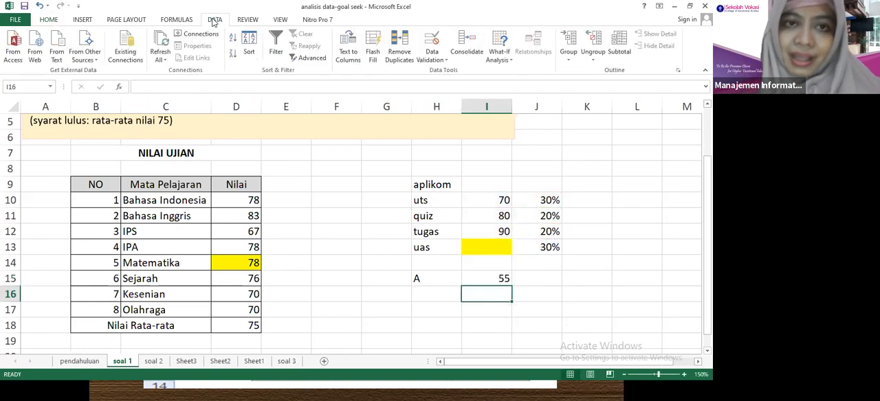
click(499, 52)
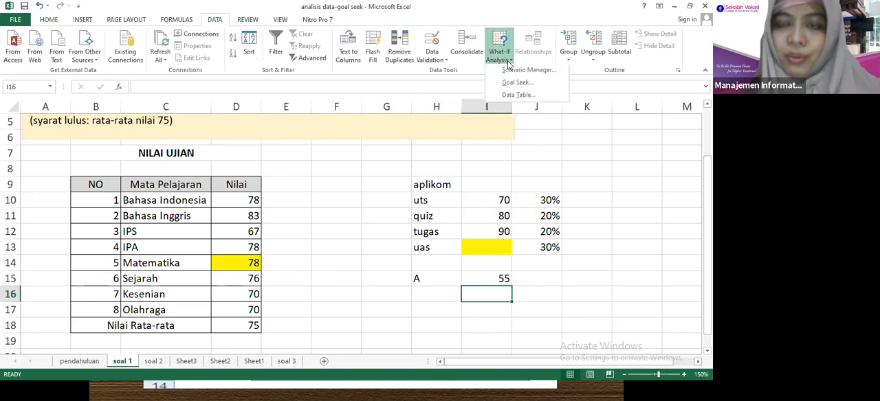
click(509, 83)
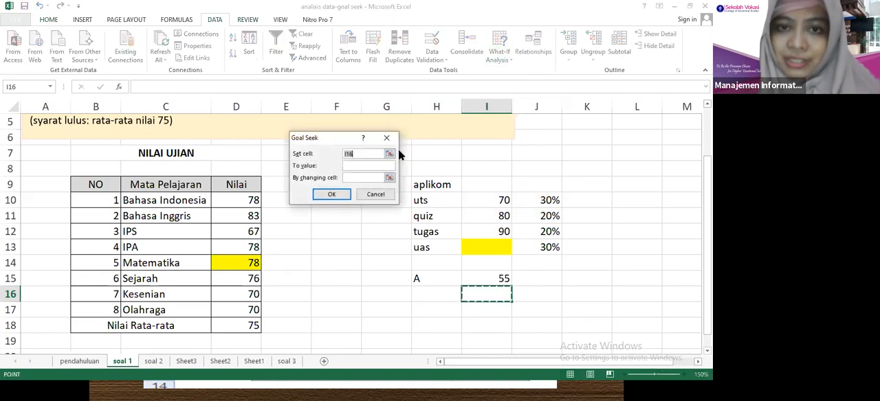
click(360, 157)
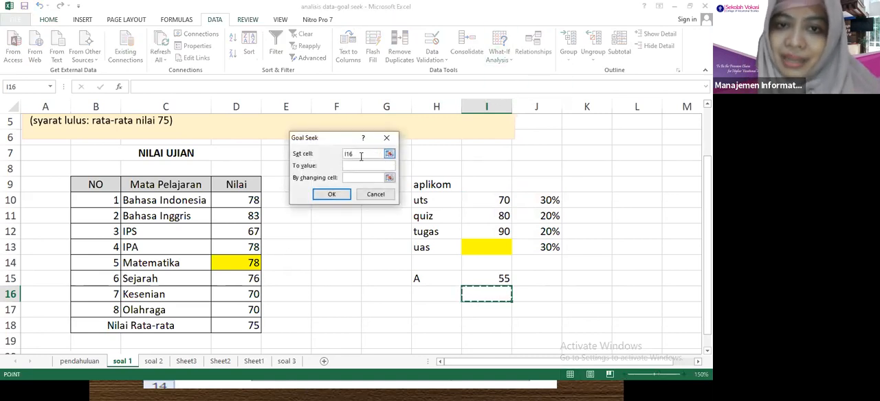
key(BackSpace)
key(BackSpace)
key(BackSpace)
click(484, 275)
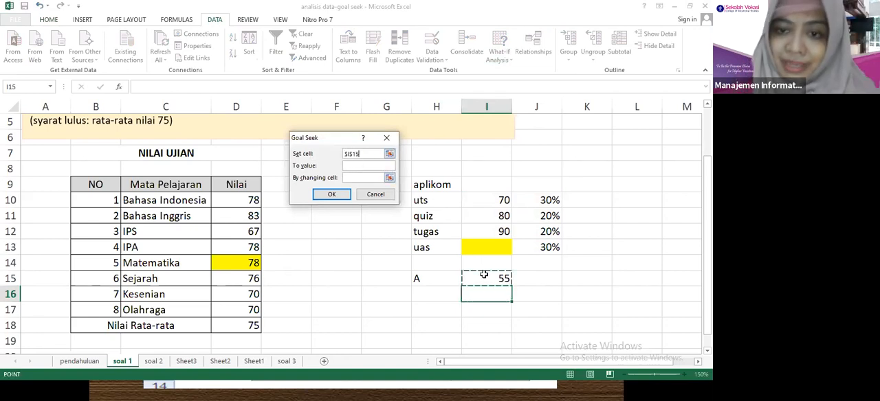
Run Goal Seek with a target value of 80 by changing cell $I$13, accept the solution, and check both cells.
click(366, 166)
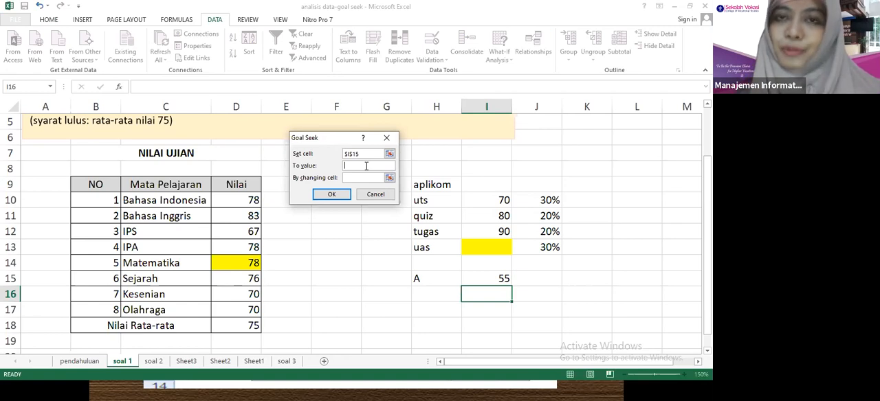
text(80)
click(363, 177)
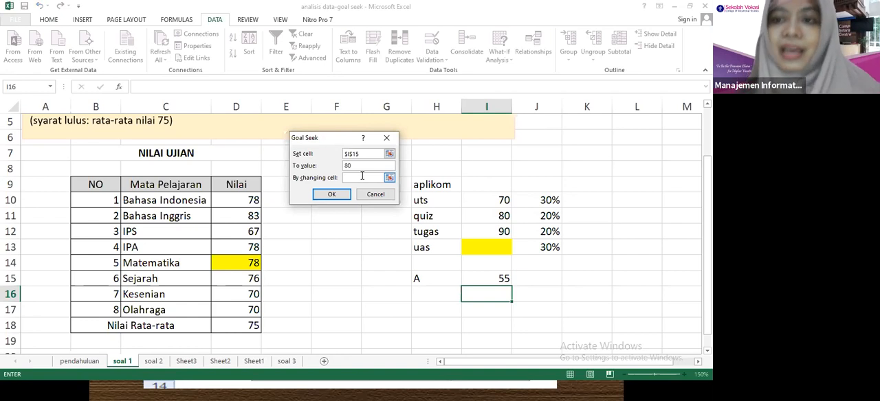
click(486, 244)
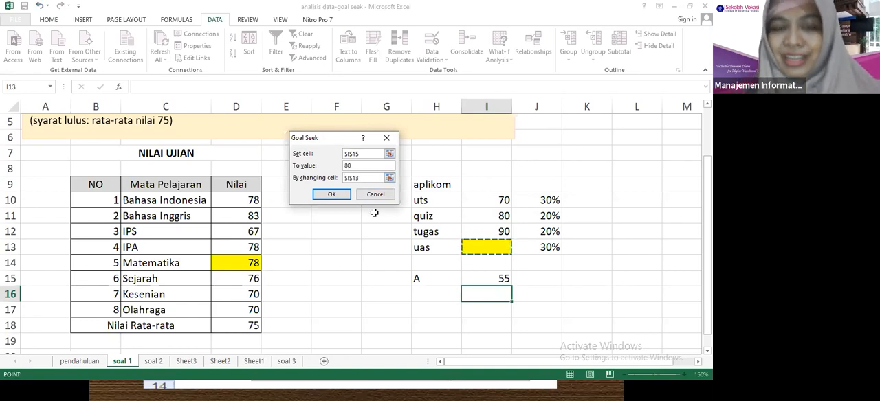
click(337, 195)
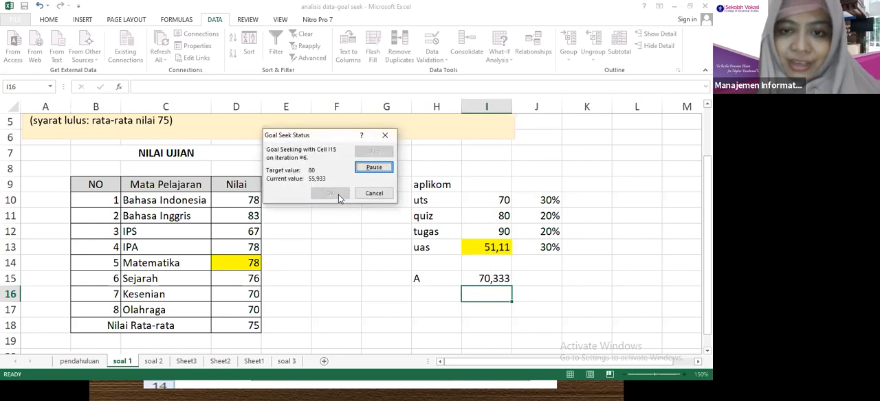
click(330, 194)
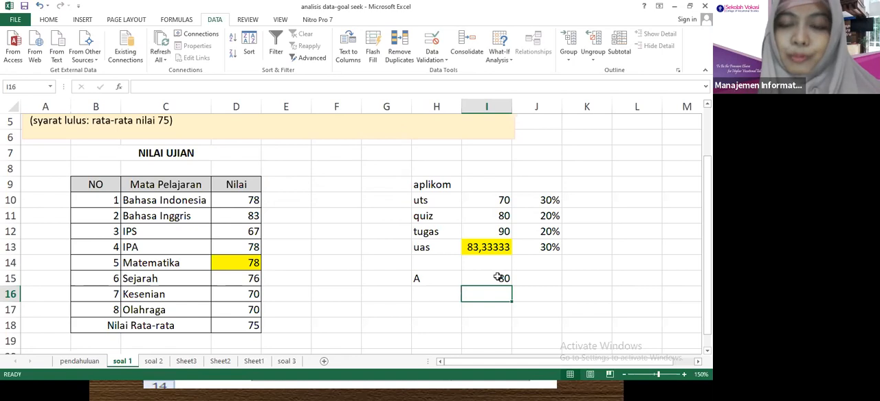
click(497, 277)
click(497, 246)
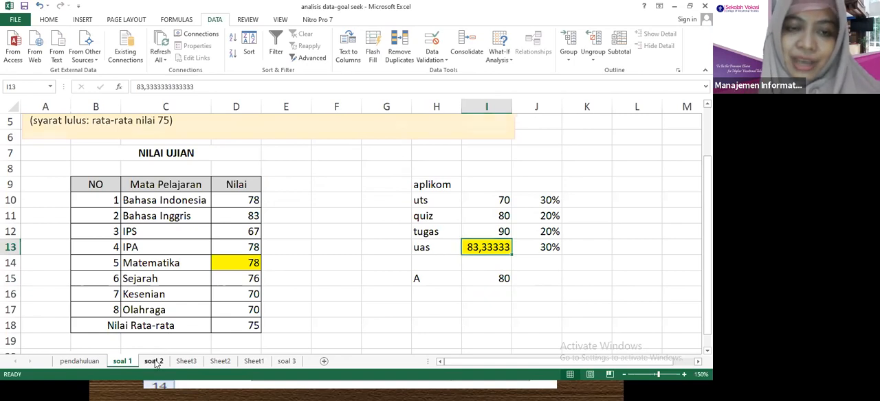
On the soal 2 sheet, replace the product word "kopi" with "telur" in the selling price line of the problem text box.
click(154, 362)
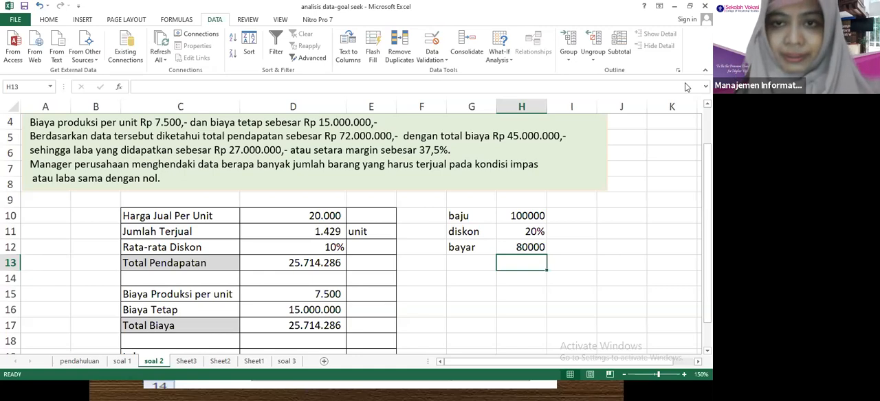
click(66, 230)
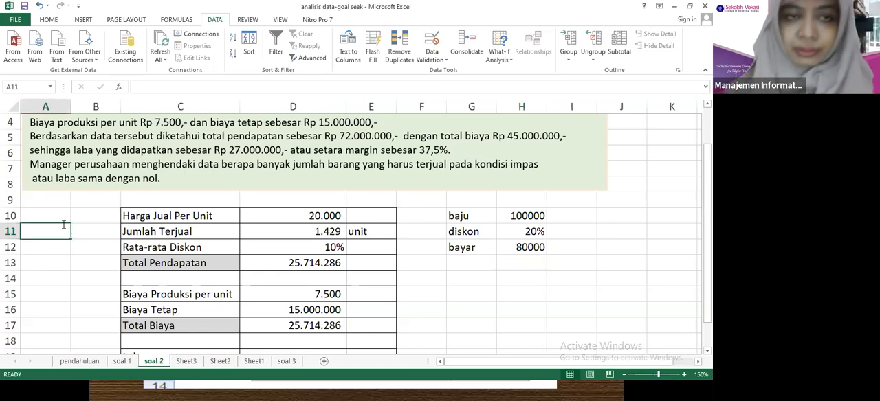
scroll(64, 227, up, 1)
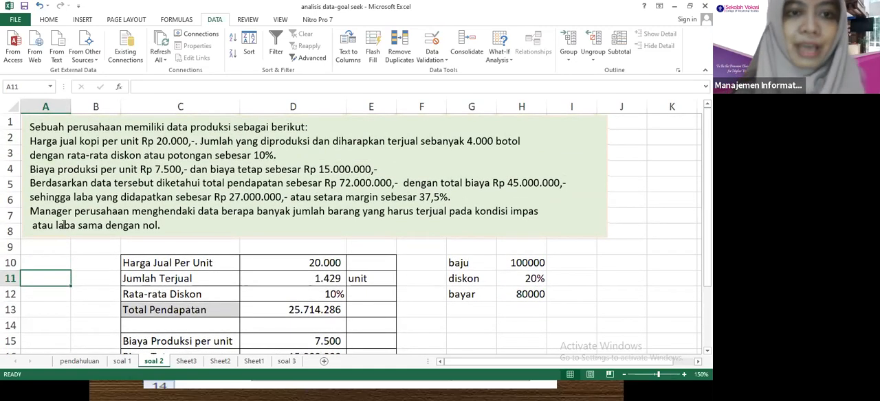
double_click(91, 141)
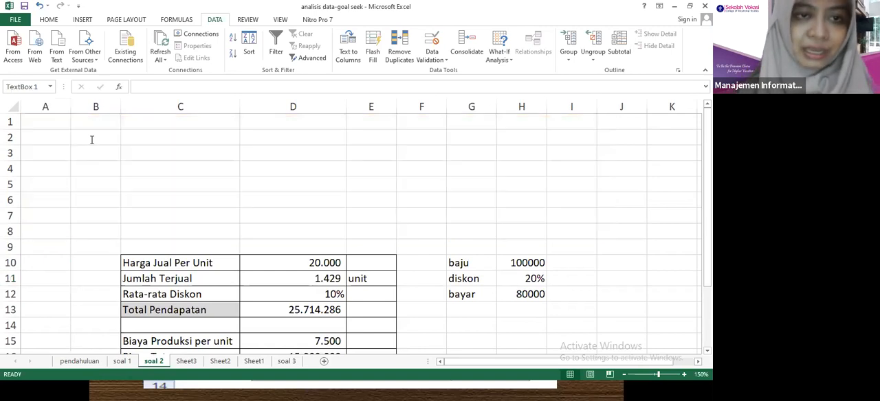
text(telur)
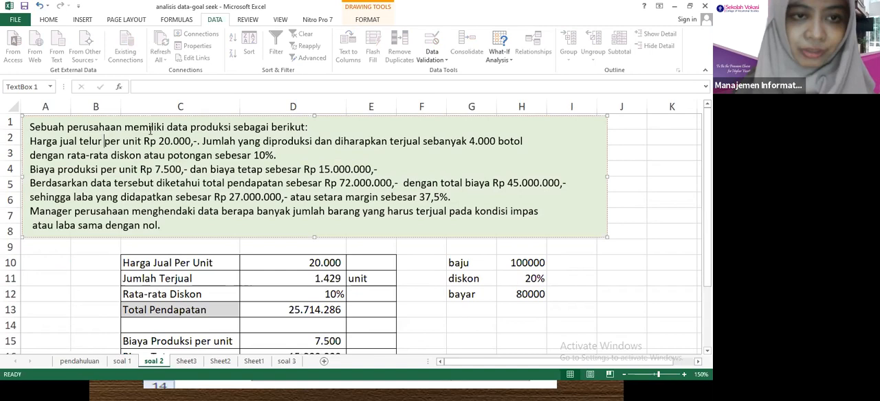
Replace "unit" in the selling price, "botol" in the quantity and "unit" in the production cost with "kg" in the problem text box.
double_click(132, 141)
text(kg)
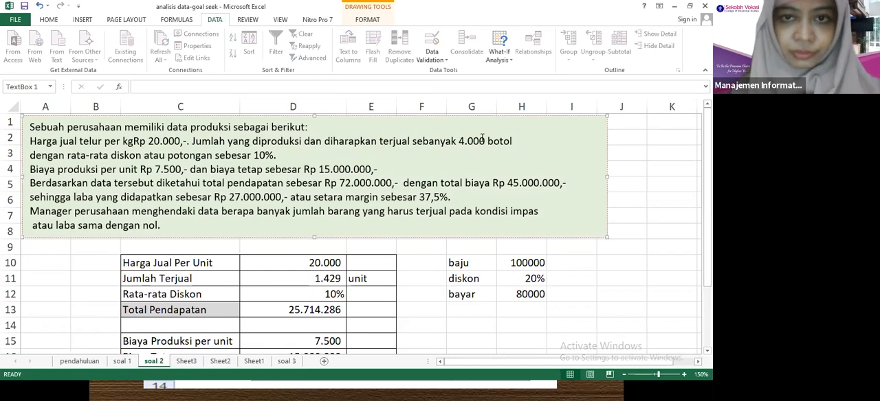
double_click(500, 141)
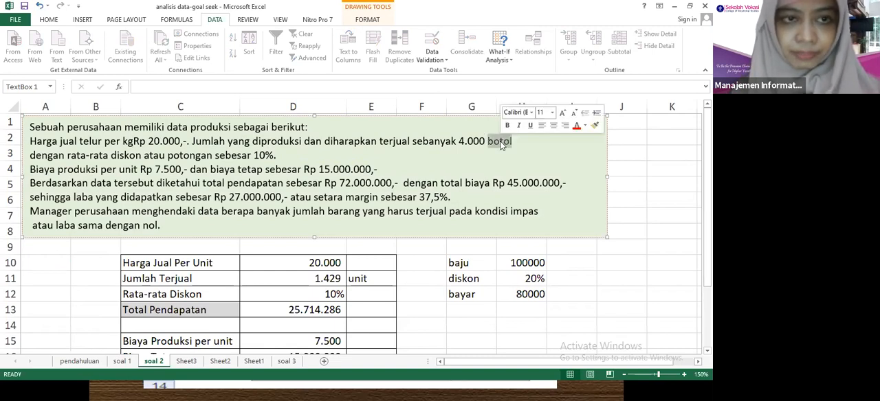
text(kg)
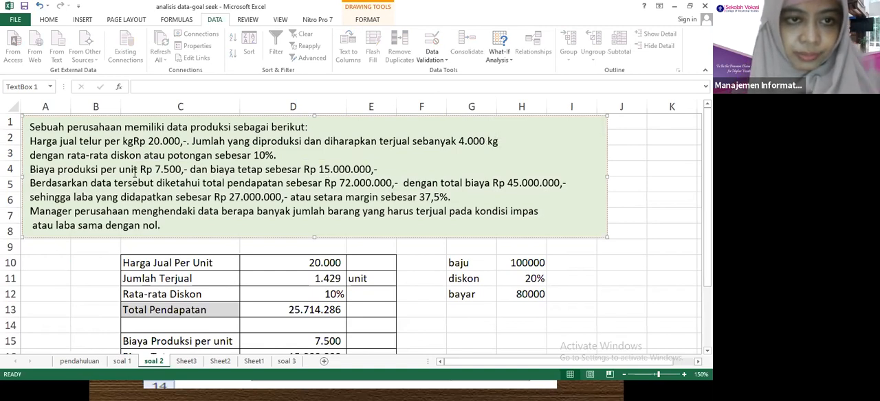
double_click(133, 173)
text(kg)
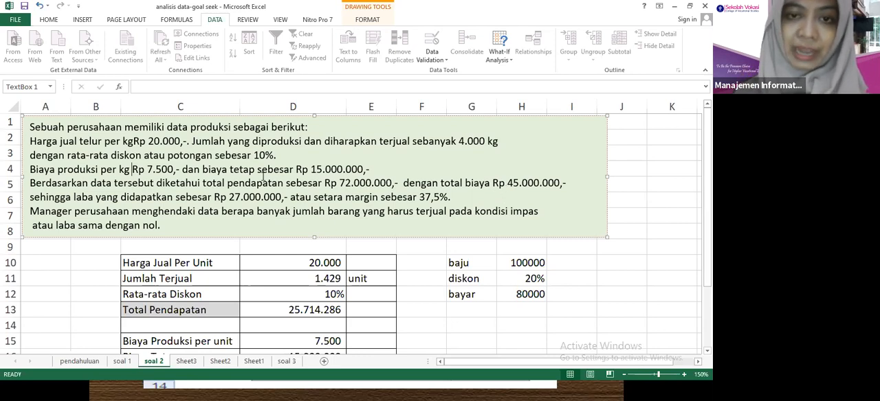
Highlight the profit amount and the closing break-even question in the problem text box.
drag(229, 197, 288, 197)
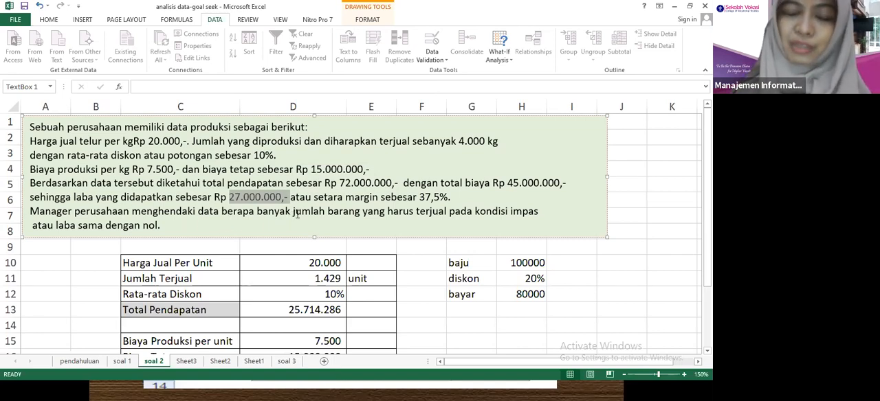
drag(296, 214, 411, 226)
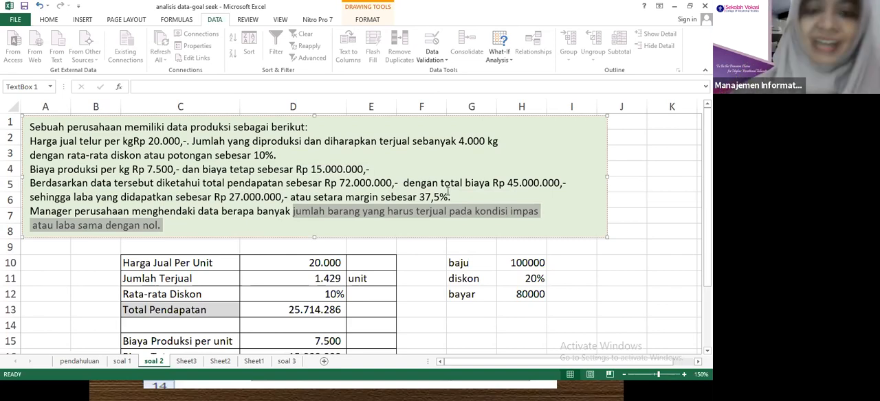
click(378, 274)
text(kg)
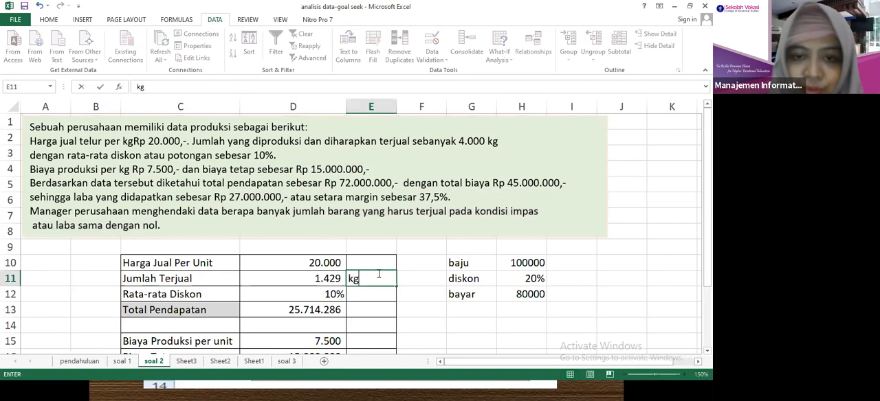
click(333, 263)
drag(333, 262, 320, 346)
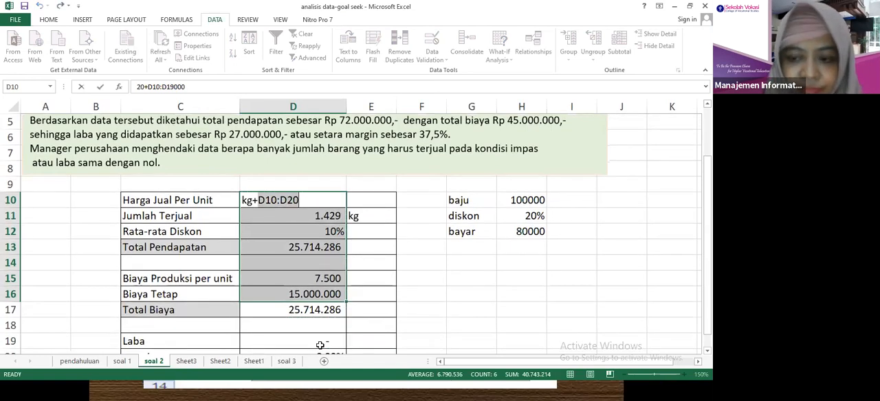
key(Return)
key(ctrl+z)
click(404, 257)
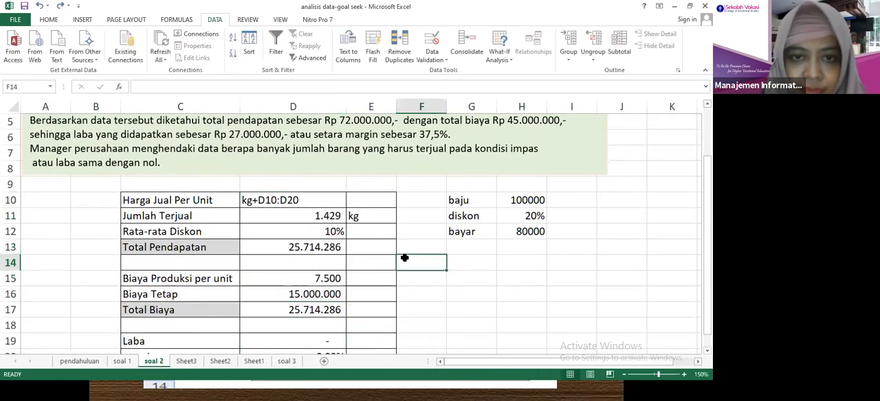
key(ctrl+z)
key(ctrl+z)
click(312, 203)
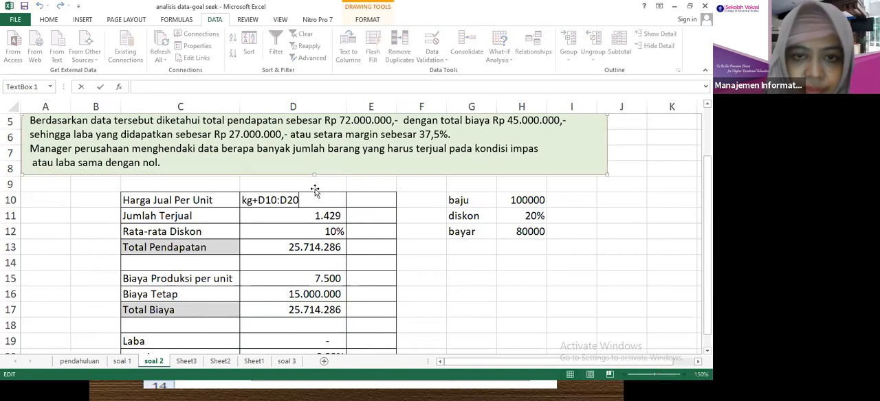
key(Return)
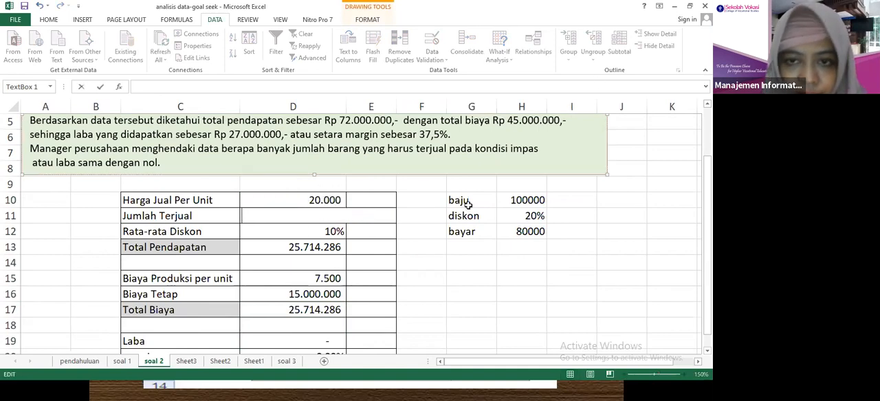
key(Escape)
Clear the values in D10:D20 and the unit label in cell E11.
drag(336, 200, 327, 325)
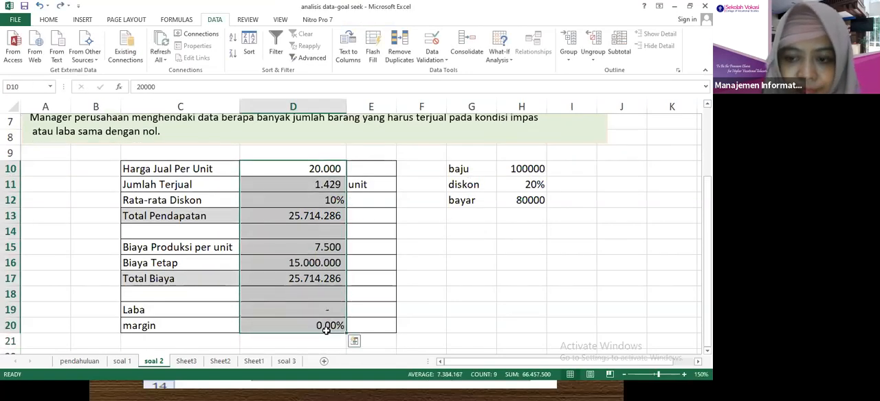
key(Delete)
click(379, 183)
key(Delete)
Change the selling price label in cell C10 to "Harga Jual Per kg".
double_click(232, 169)
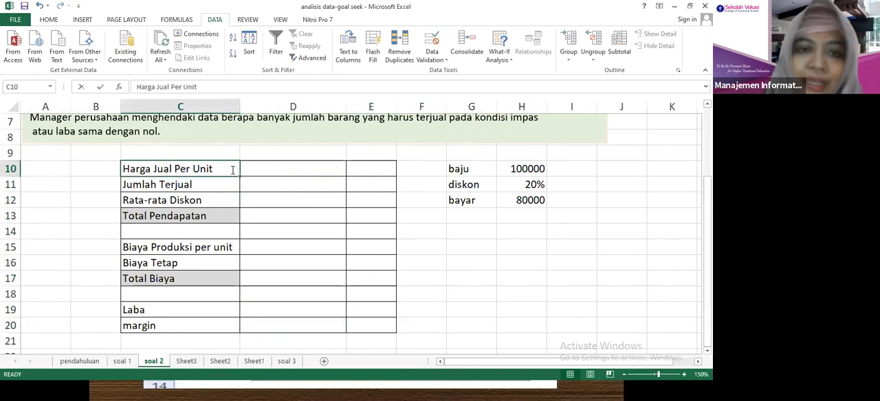
key(BackSpace)
key(BackSpace)
key(BackSpace)
key(BackSpace)
text(kg)
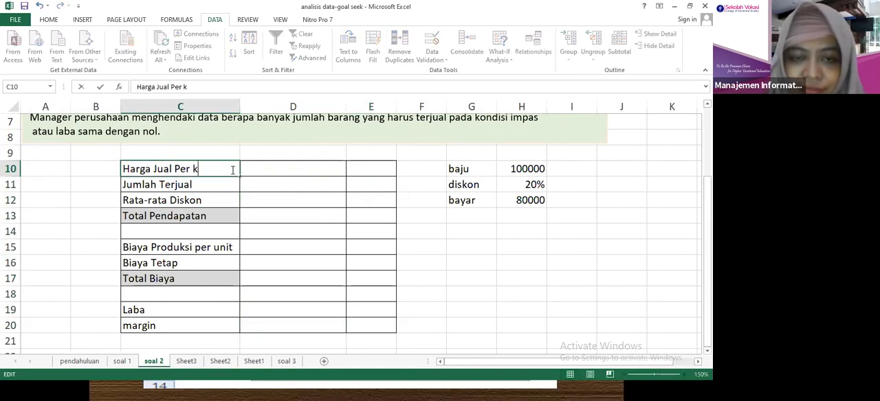
Enter the selling price 20000 in cell D10.
click(275, 170)
text(20000)
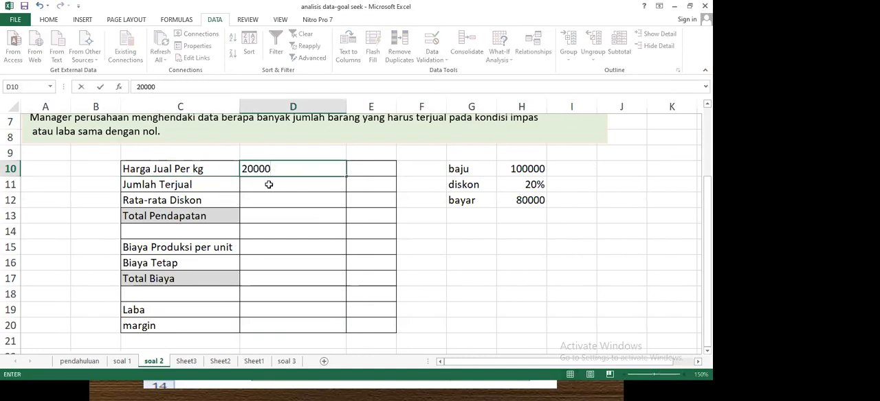
key(Return)
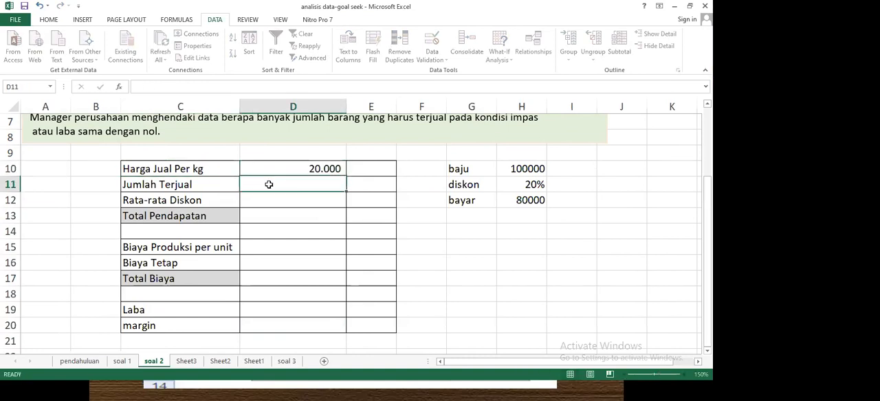
Replace "botol" with "kg" after the 4.000 quantity in the problem text box.
key(Up)
key(Up)
key(Up)
key(Up)
key(Up)
key(Up)
key(Up)
key(Up)
key(Up)
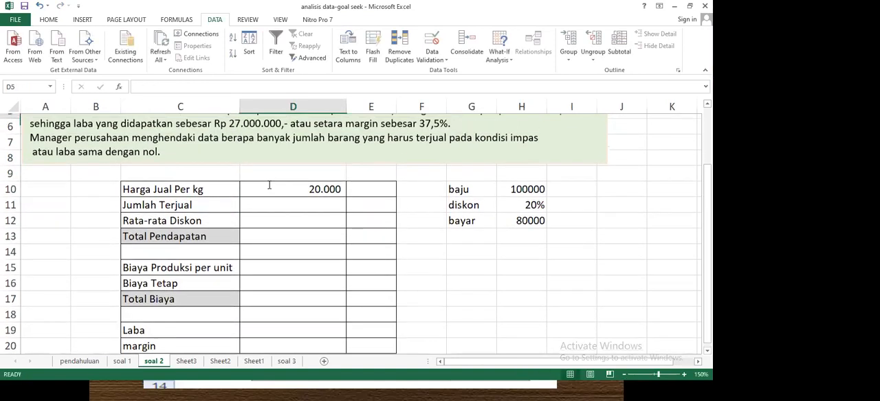
key(Up)
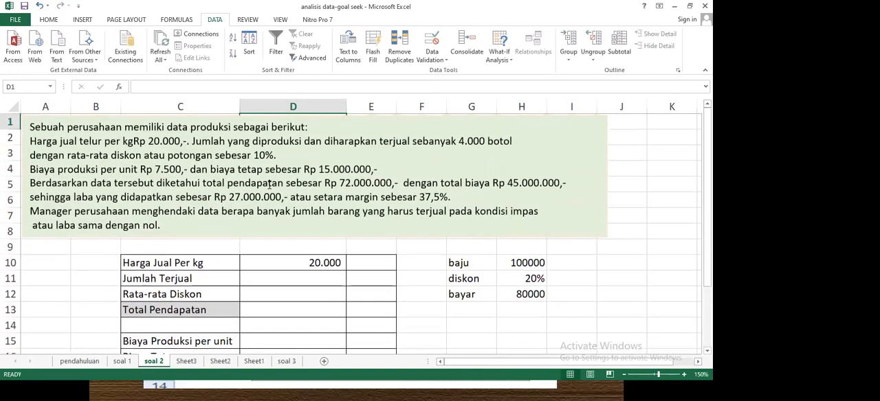
key(Down)
key(Down)
key(Down)
key(Down)
key(Down)
key(Down)
key(Down)
key(Down)
key(Down)
key(Down)
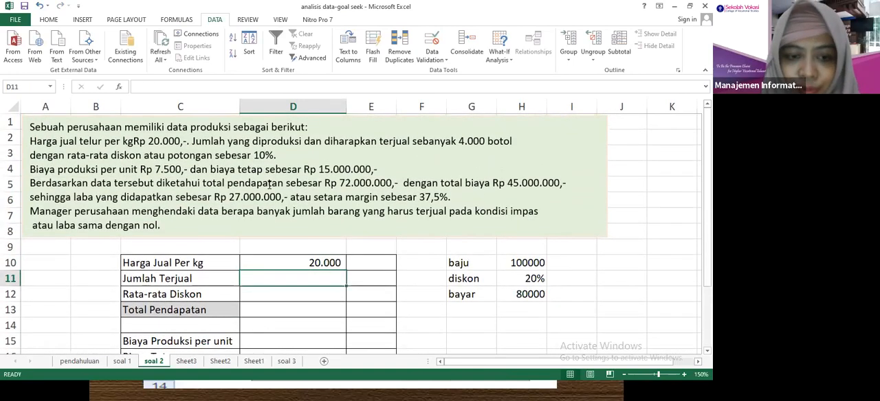
double_click(503, 145)
text(kg)
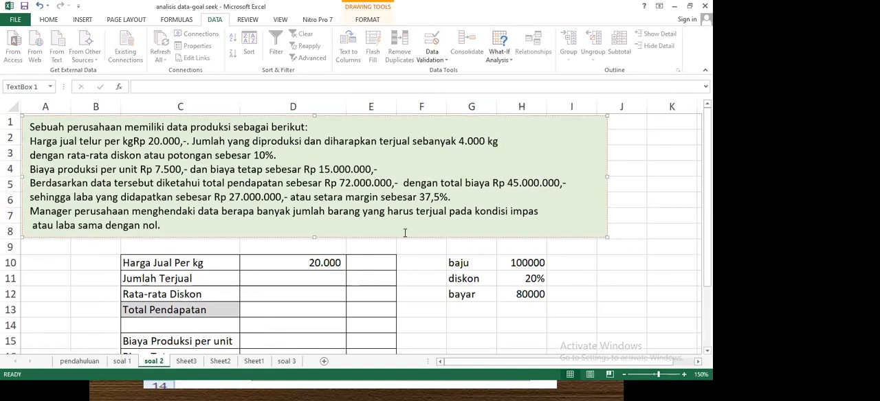
Enter the quantity sold 4000 in cell D11 and the average discount 10% in D12.
click(323, 280)
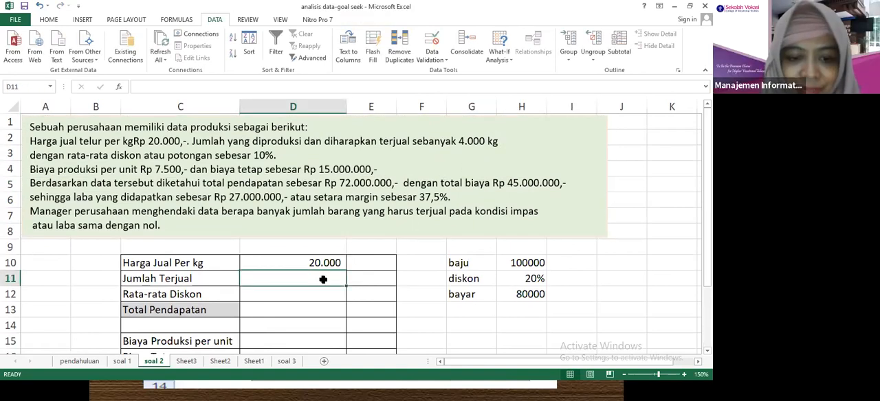
text(4000)
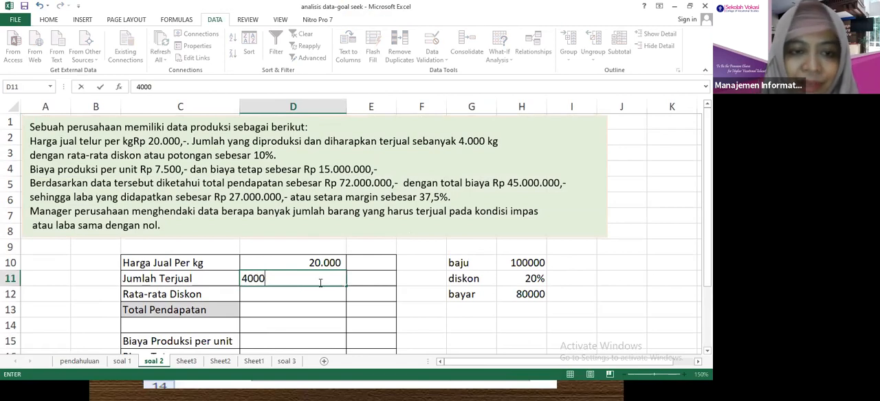
click(294, 294)
text(10%)
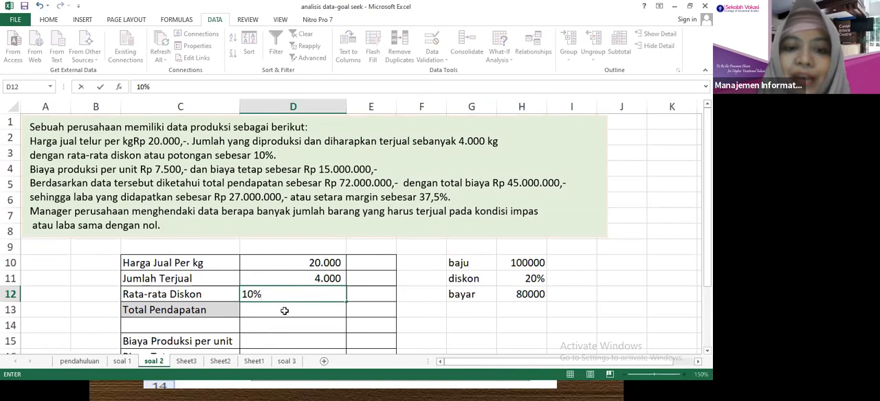
Begin the Total Pendapatan formula in cell D13 with =D10*D11*, multiplying the selling price by the quantity sold.
click(283, 310)
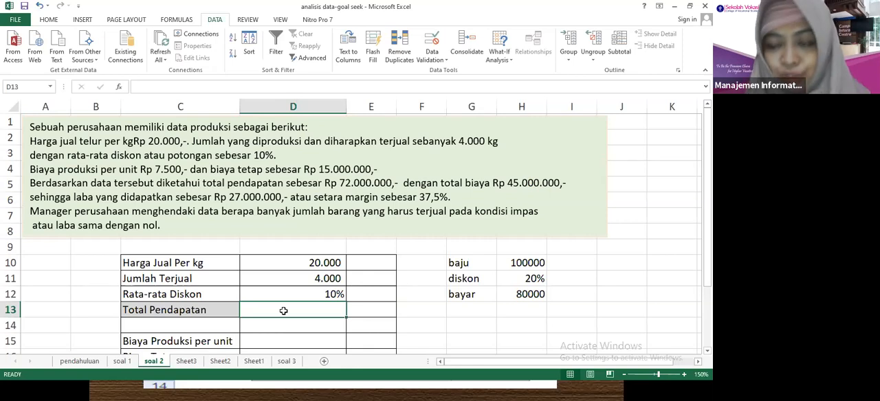
text(=)
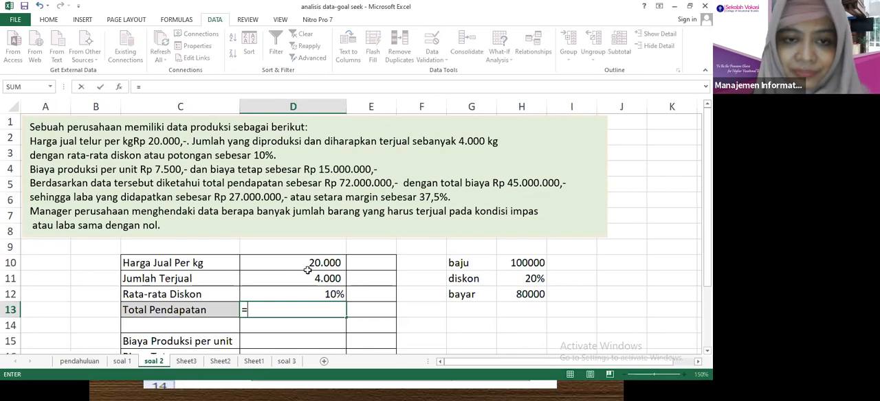
click(287, 264)
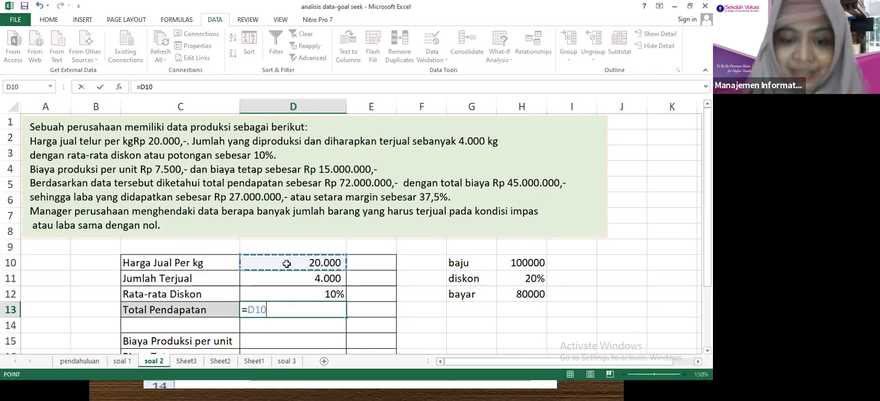
text(*)
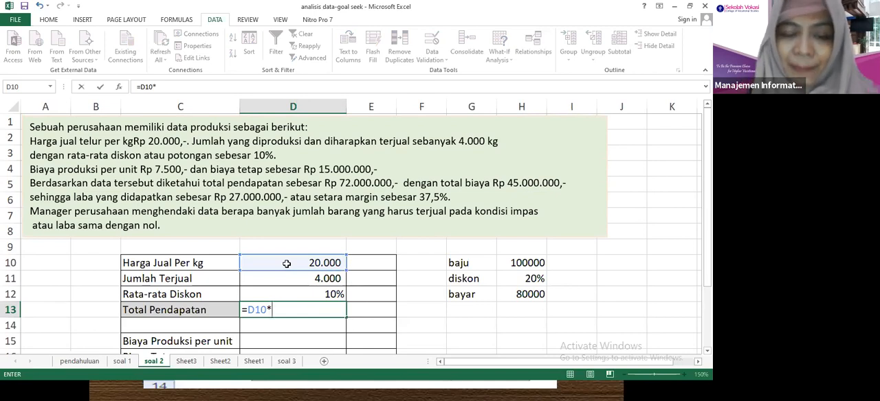
click(276, 282)
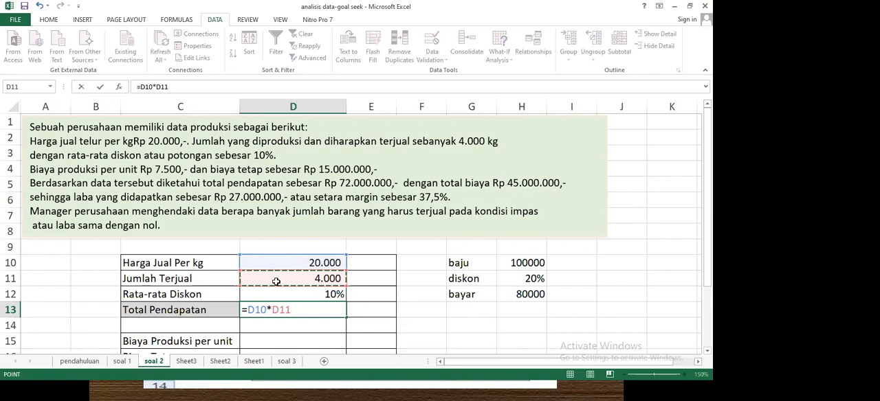
text(*)
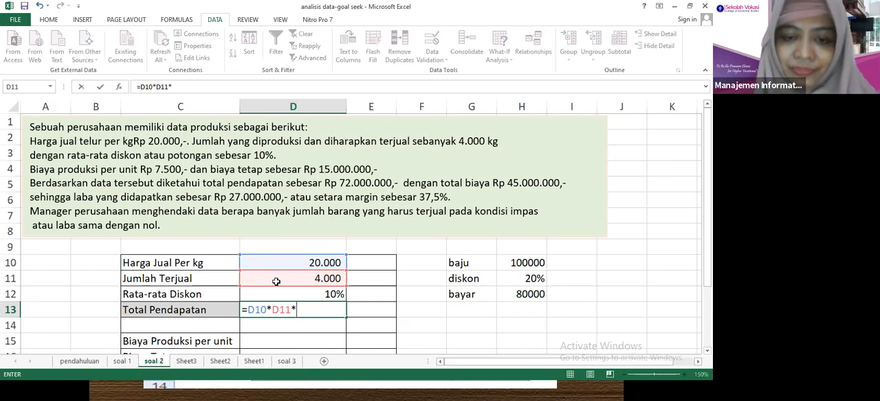
text(90%)
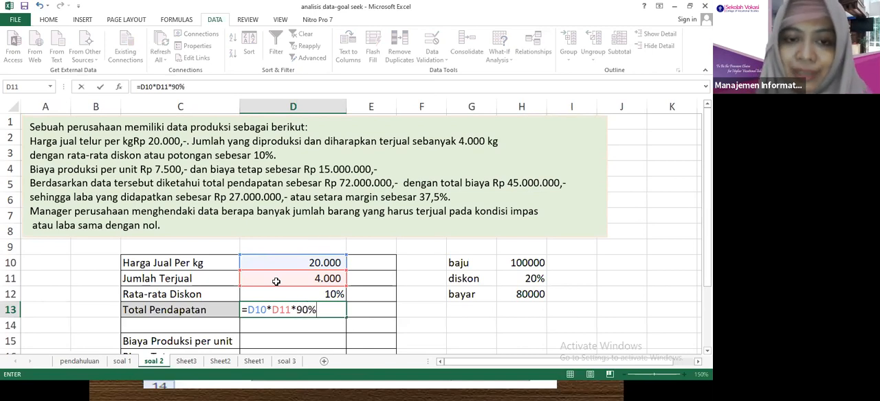
key(BackSpace)
key(BackSpace)
key(BackSpace)
text(()
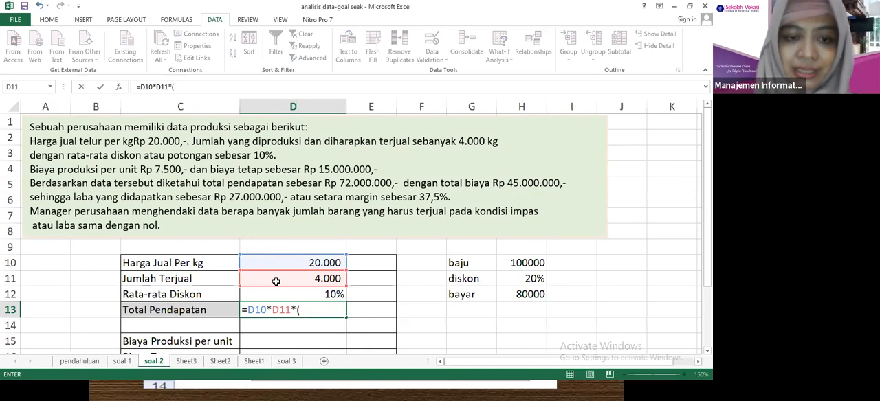
text(100)
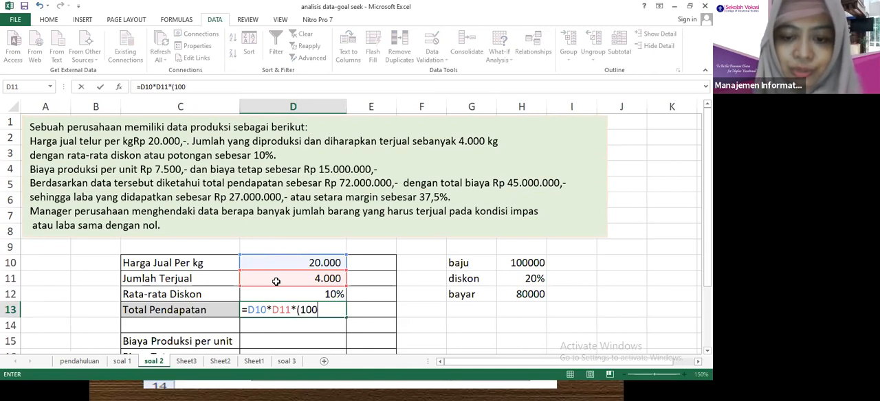
key(BackSpace)
key(BackSpace)
key(BackSpace)
key(BackSpace)
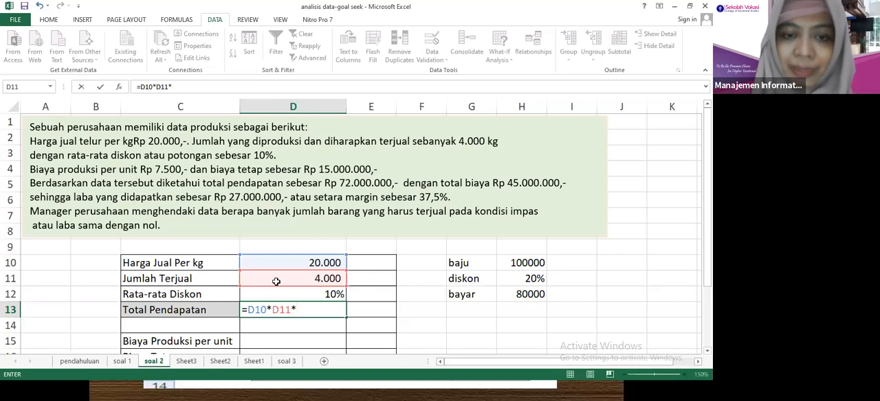
Complete the Total Pendapatan formula in D13 with the factor 90%, giving =D10*D11*90%.
text(90%)
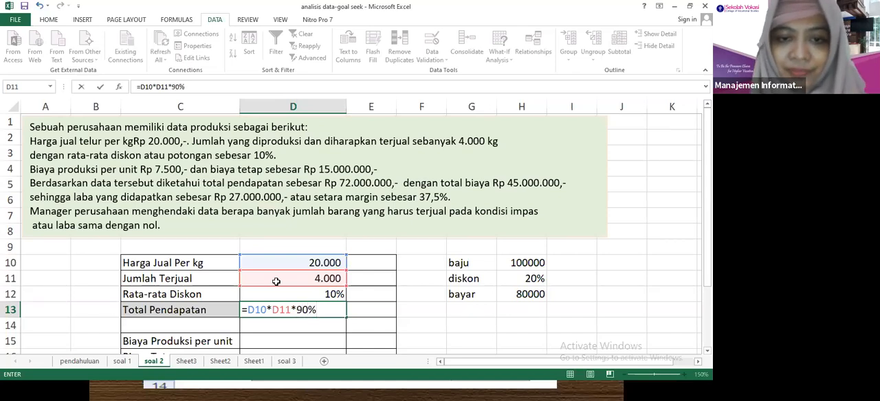
key(Return)
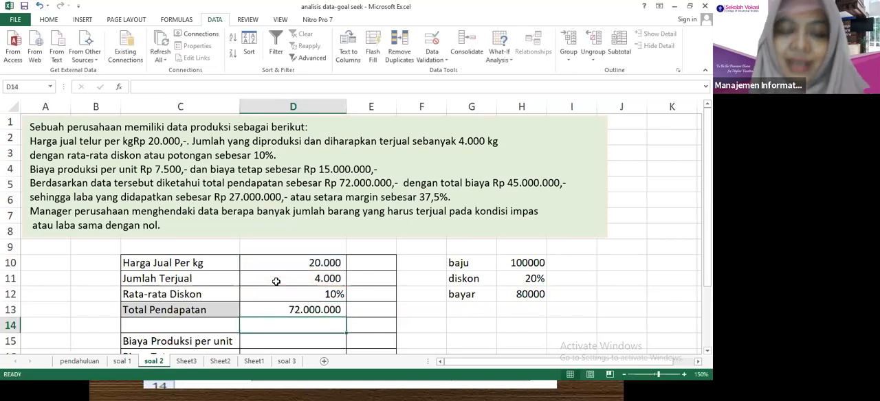
Start a second discount example beside the table with the label baju in F14 and the price 100000 in G14.
click(321, 308)
click(457, 324)
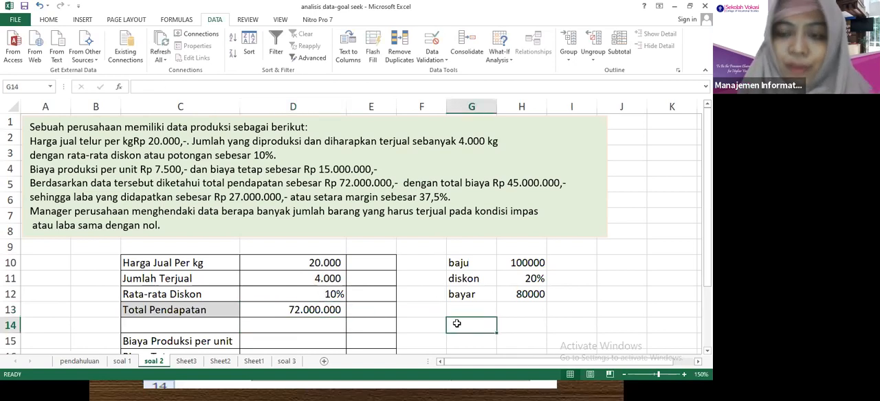
text(100)
key(BackSpace)
key(BackSpace)
key(BackSpace)
text(000)
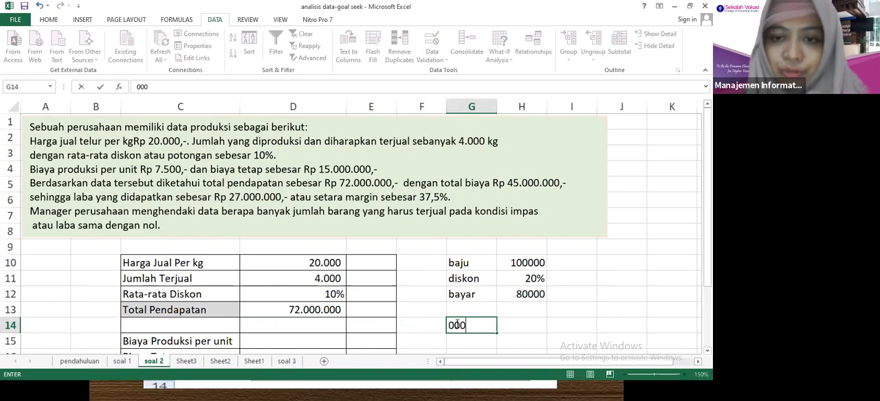
key(BackSpace)
key(BackSpace)
key(BackSpace)
text(100000)
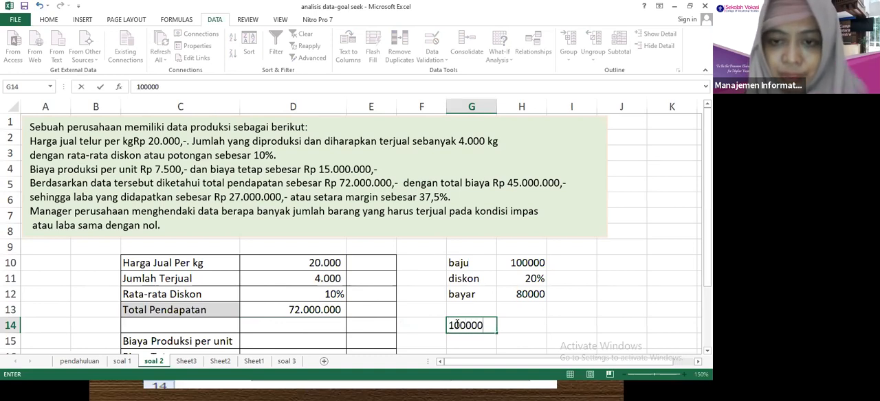
key(Left)
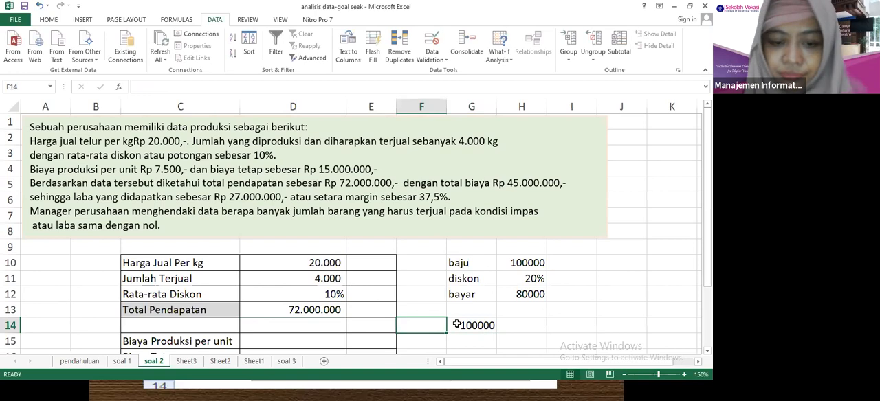
text(baju)
key(Return)
Add the label diskon in F15 with 20% in G15, and the label bayar? in F16.
text(dis)
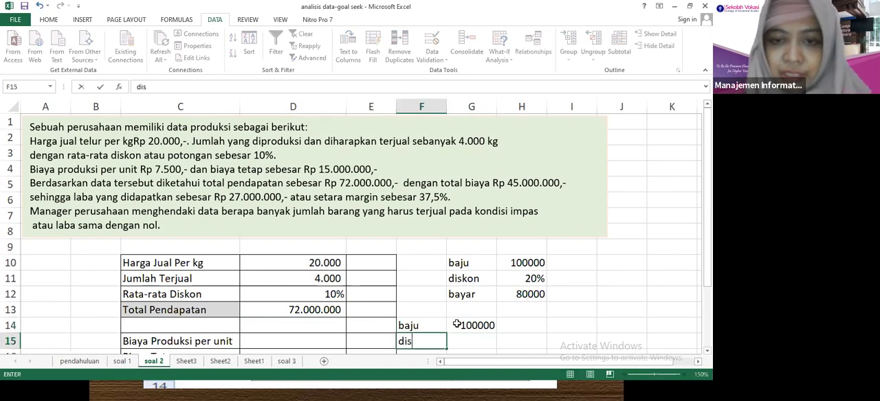
text(kon)
key(Right)
text(20%)
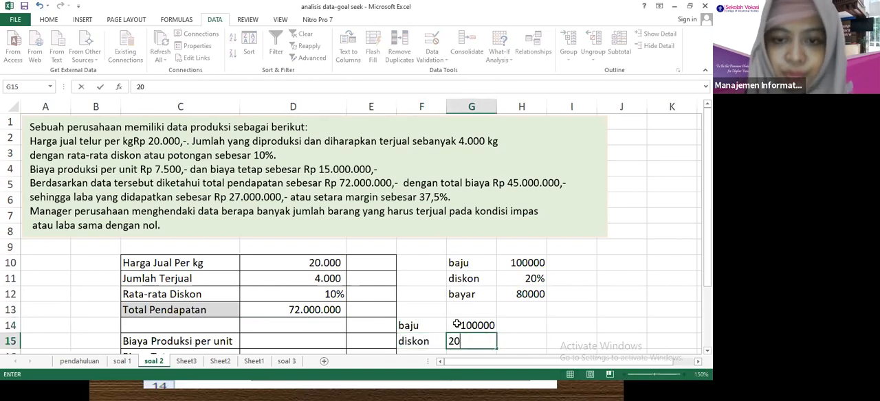
key(Return)
key(Left)
text(bayar?)
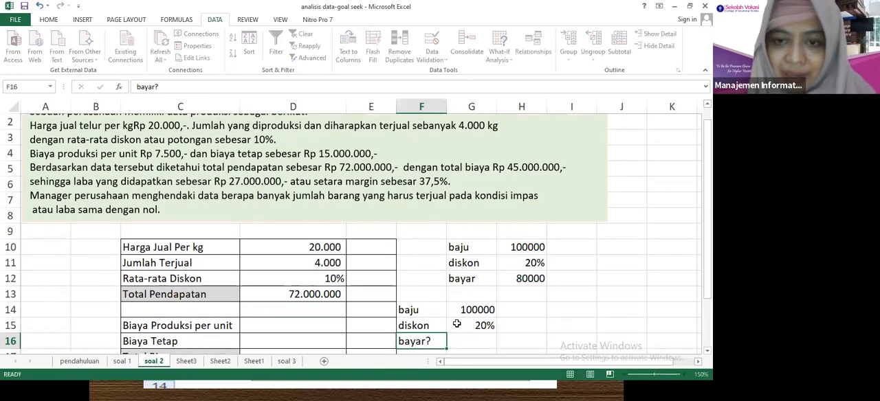
Calculate the discounted price in G16 with the formula =100000-20%*100000.
key(Right)
text(=100000)
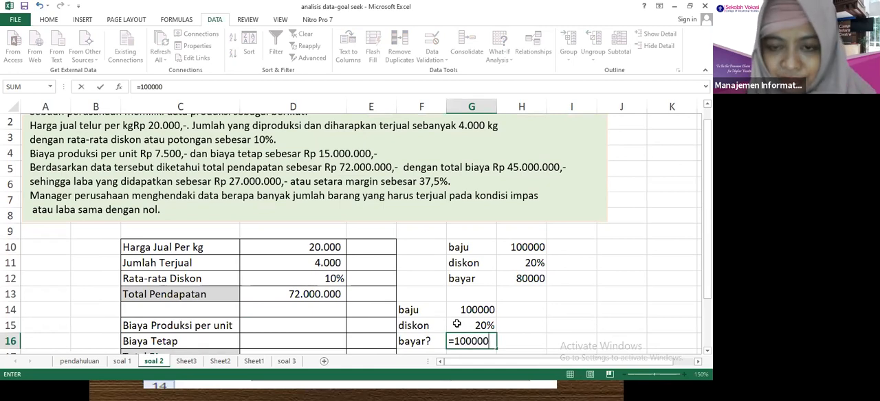
text(-20)
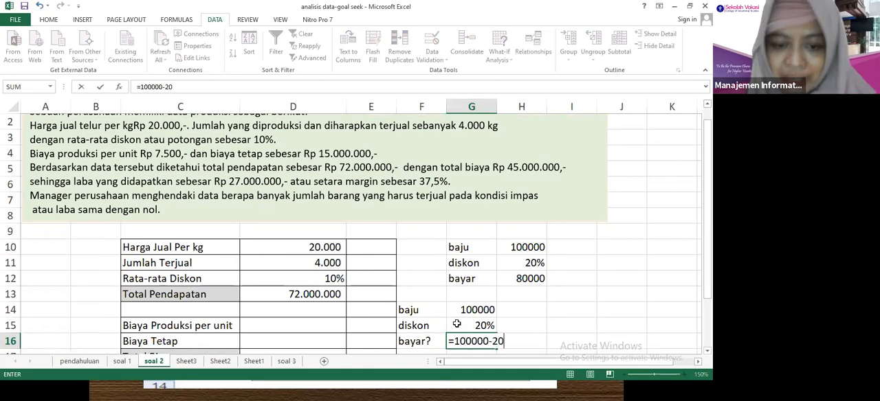
text(%*100000)
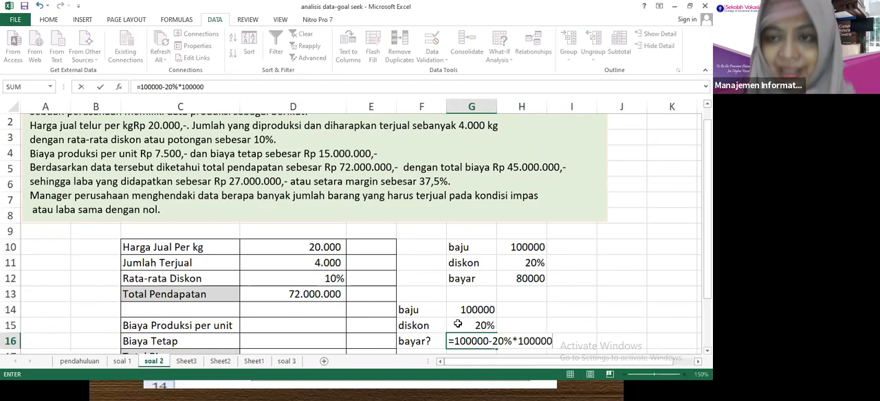
key(Return)
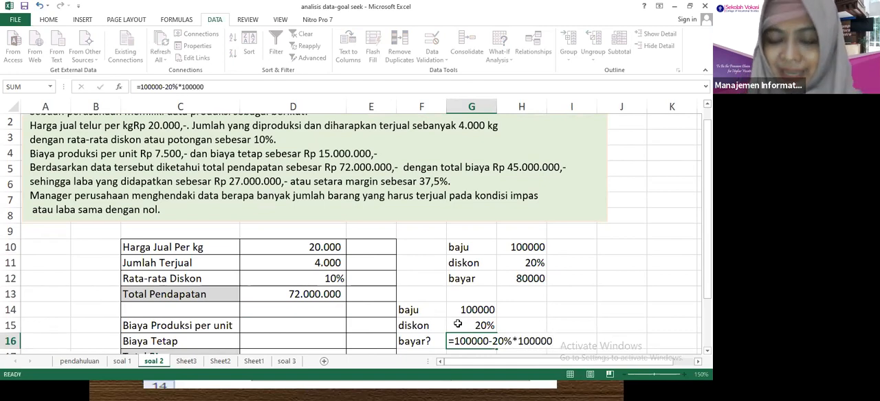
Calculate the discounted price the shorter way in G17 with the formula =80%*G14.
text(=)
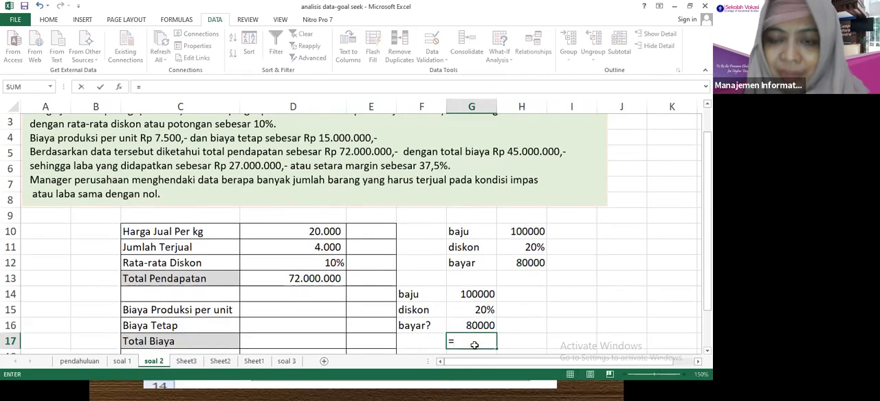
text(80%*)
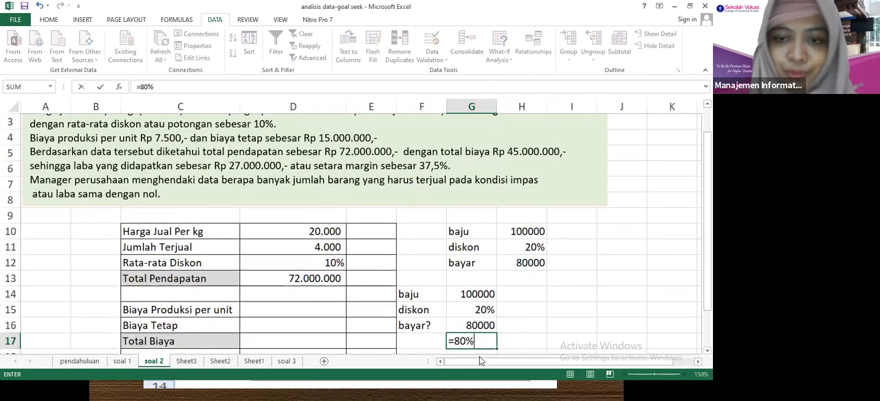
click(474, 294)
key(Return)
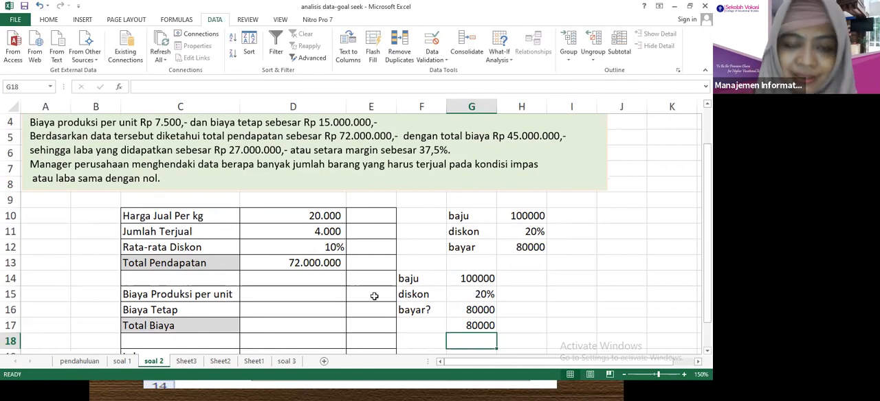
Examine the Total Pendapatan formula in D13 and its 90% factor without changing it.
click(294, 263)
double_click(294, 262)
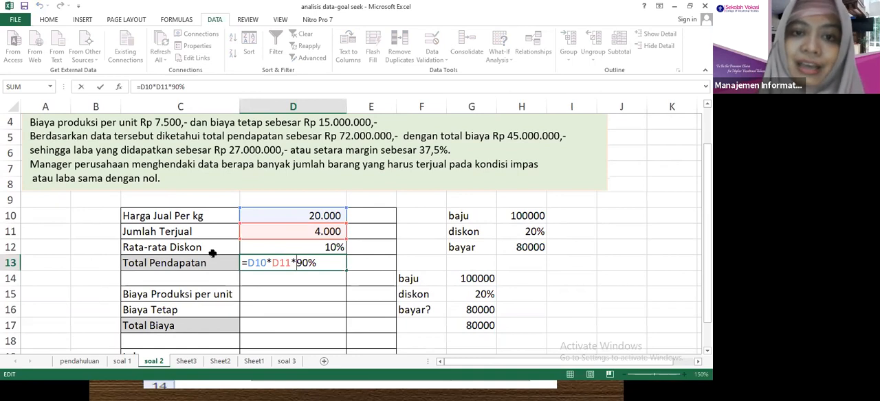
key(Return)
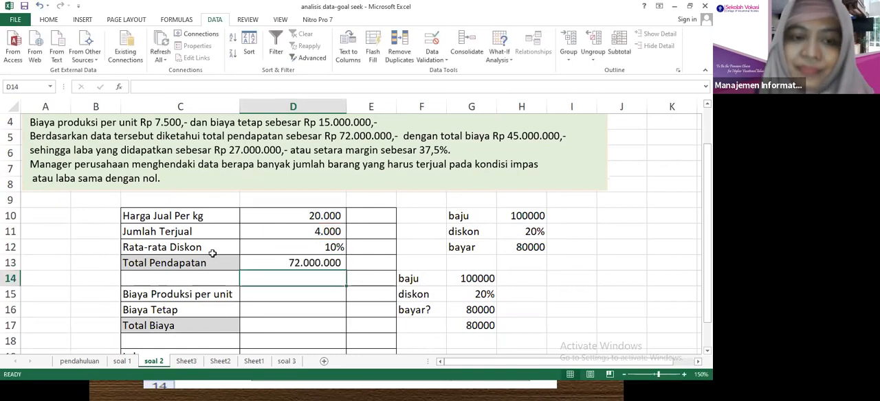
Replace "unit" with "kg" in the C15 label so it reads Biaya Produksi per kg.
double_click(226, 295)
double_click(226, 294)
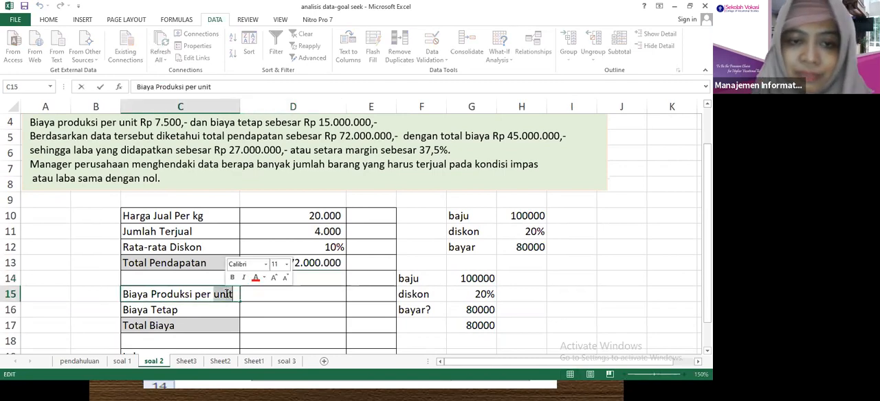
text(kg)
click(263, 293)
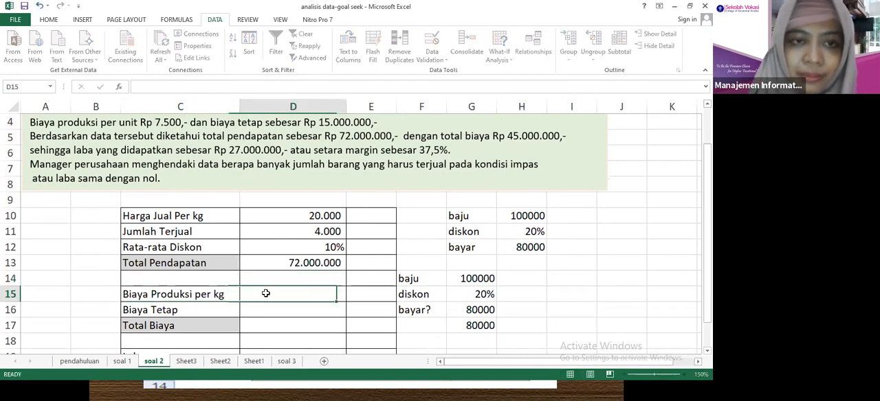
Enter the production cost per kg 7500 in D15 and the fixed cost 15000000 in D16.
text(7500)
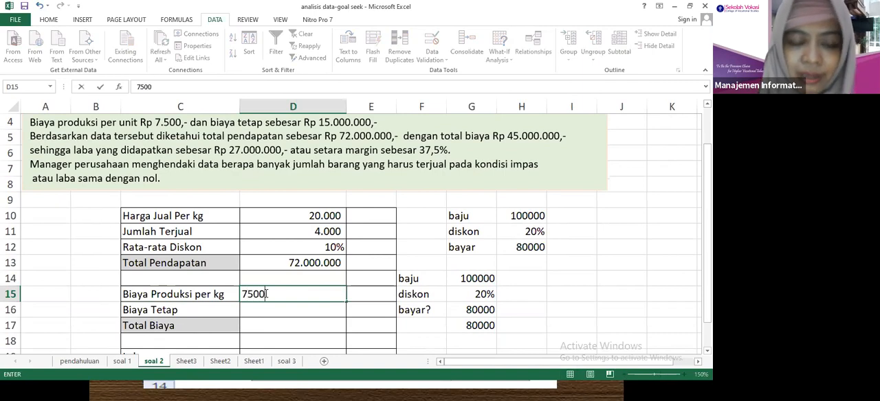
key(Return)
text(1)
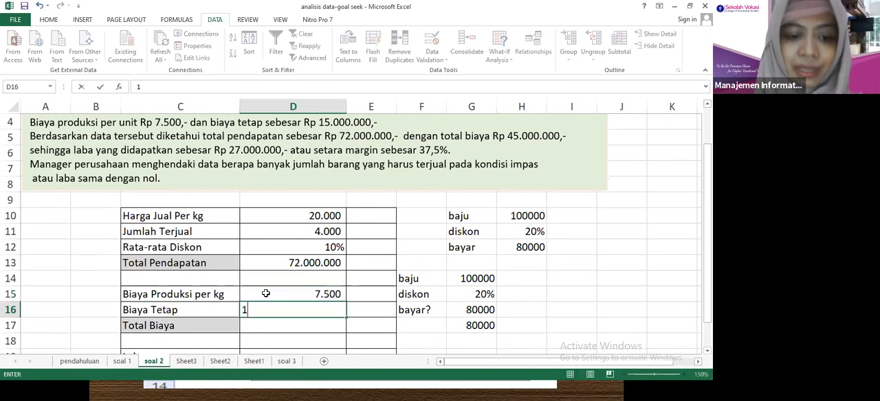
text(5.000.00000000)
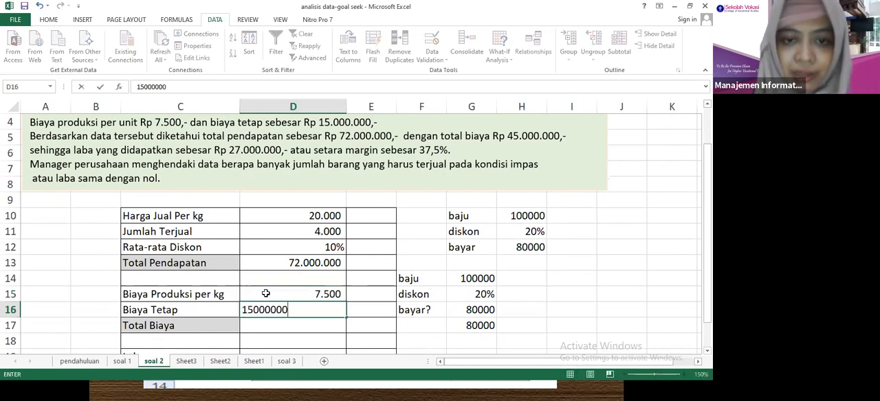
key(Return)
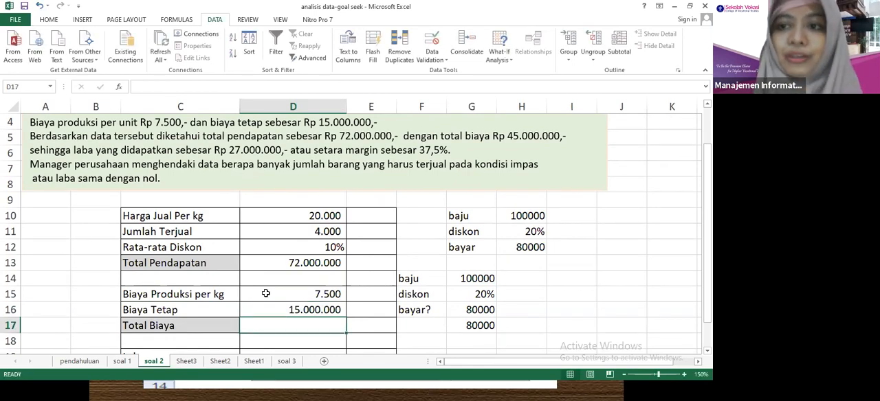
text(=)
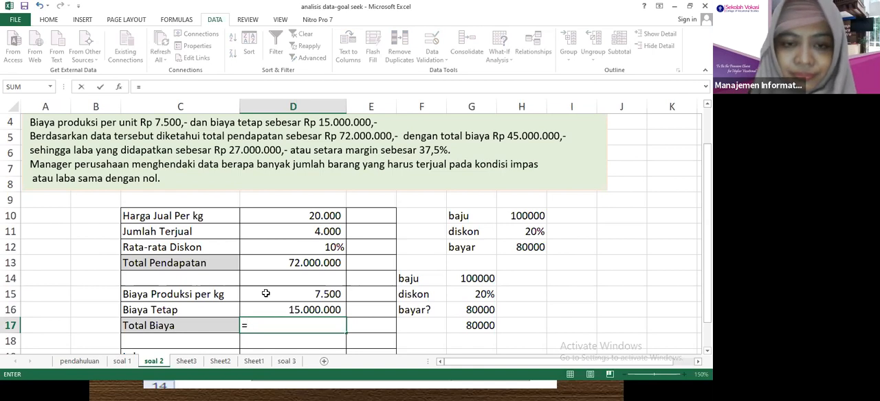
click(266, 294)
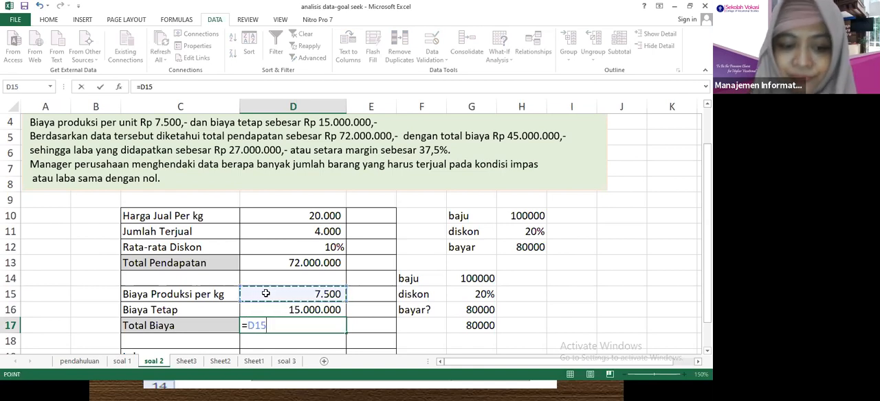
text(*)
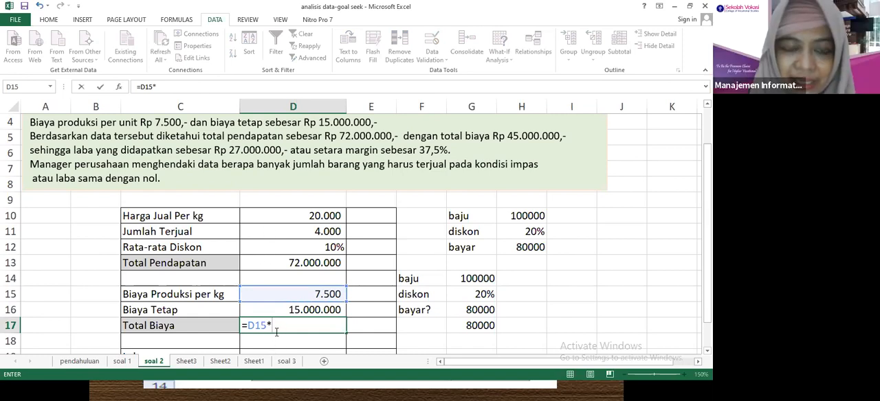
drag(273, 325, 240, 328)
key(BackSpace)
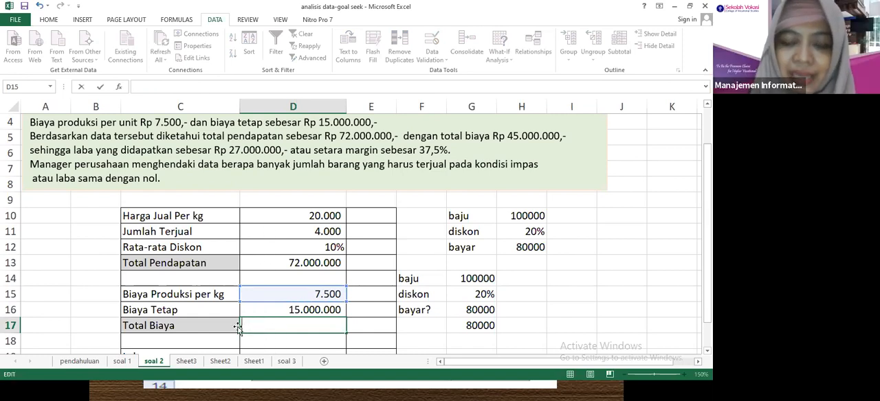
click(268, 294)
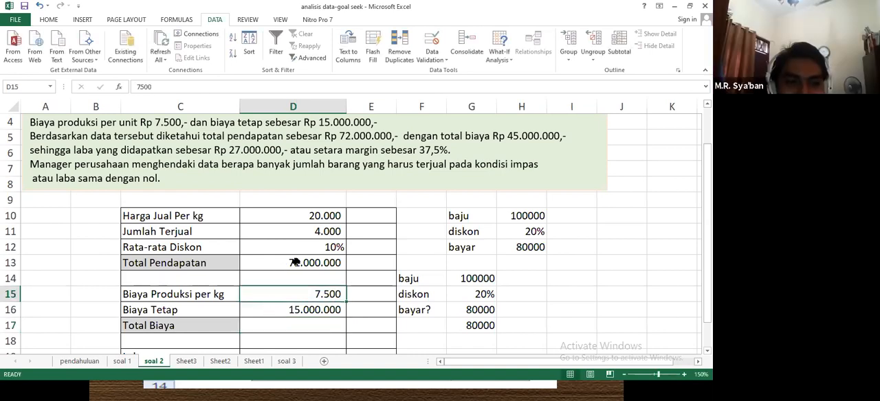
Calculate Total Biaya in D17 with the formula =D15*D11+D16 and compare the totals with the problem text.
click(264, 323)
text(=)
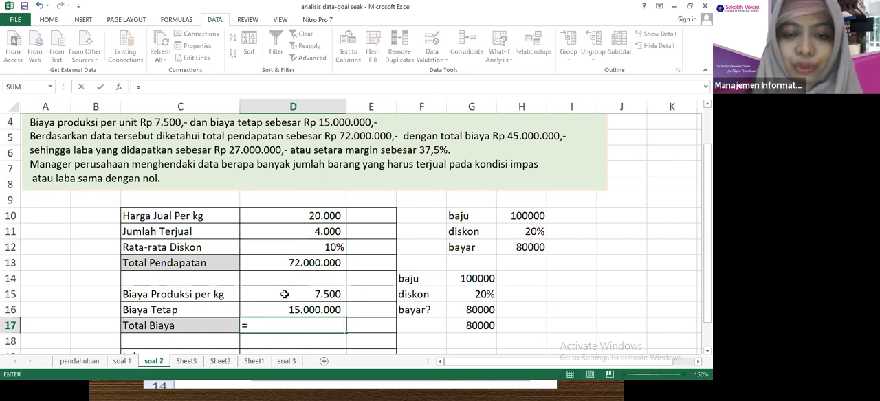
click(283, 295)
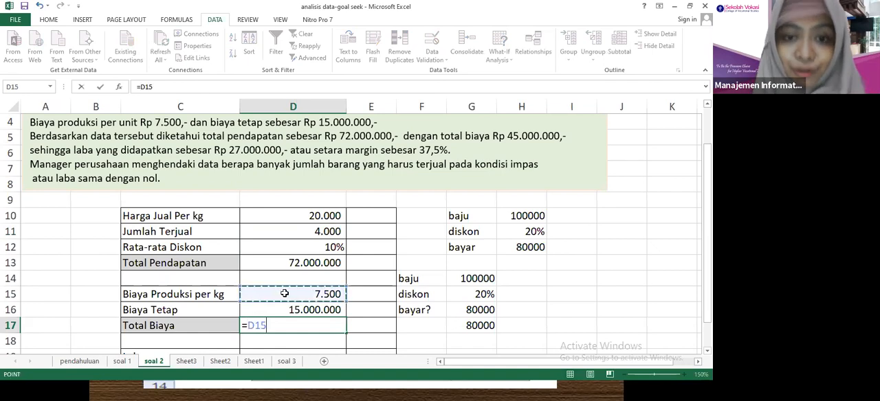
text(*)
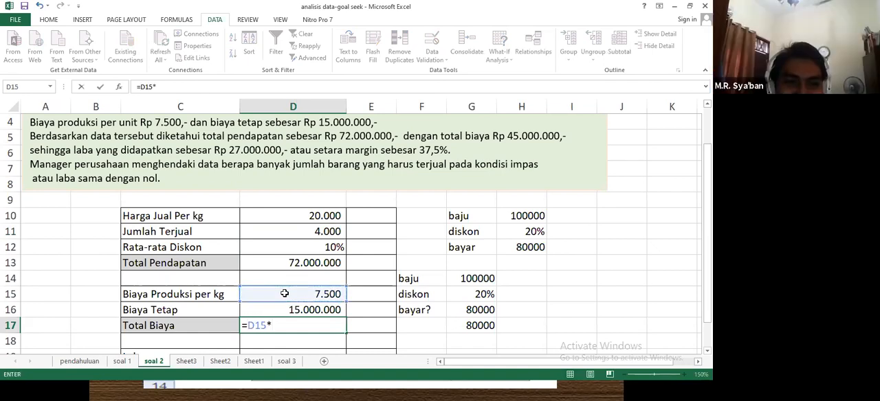
click(284, 232)
text(+)
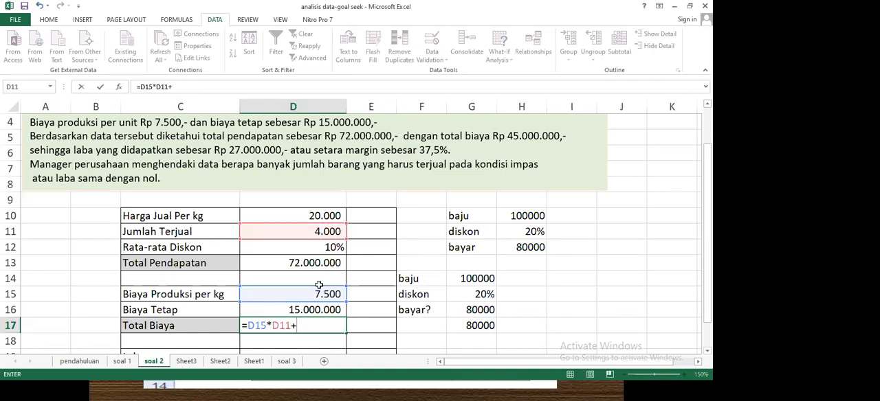
click(304, 307)
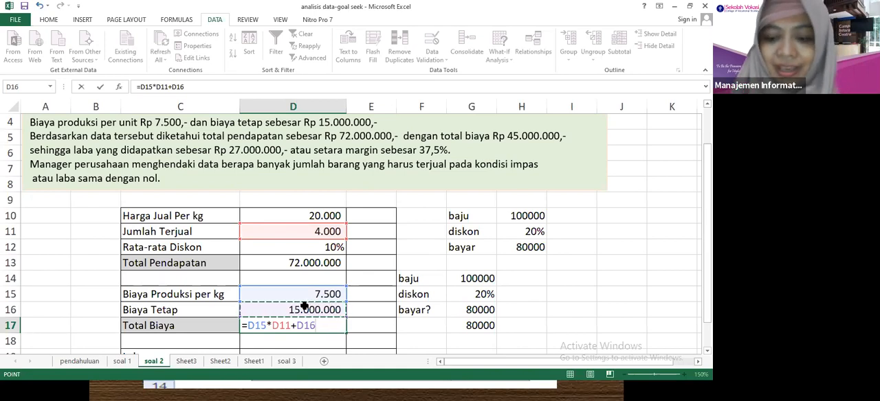
key(Return)
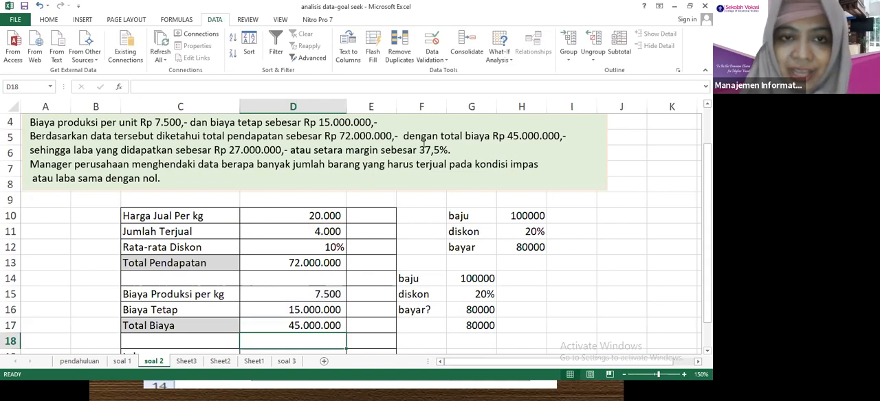
drag(339, 135, 359, 136)
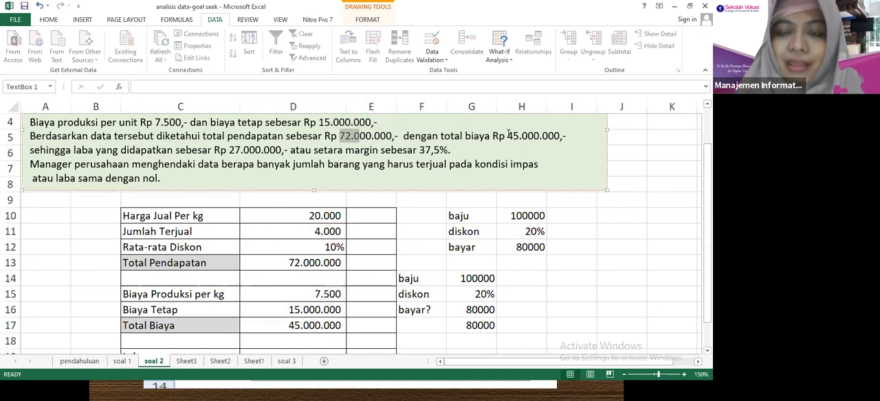
click(265, 340)
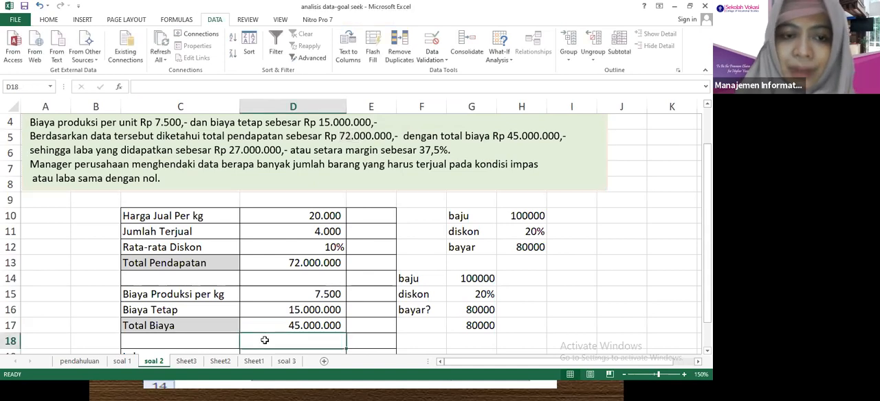
Calculate Laba in D19 as total revenue minus total cost with the formula =D13-D17.
key(Down)
key(Down)
key(Up)
key(Right)
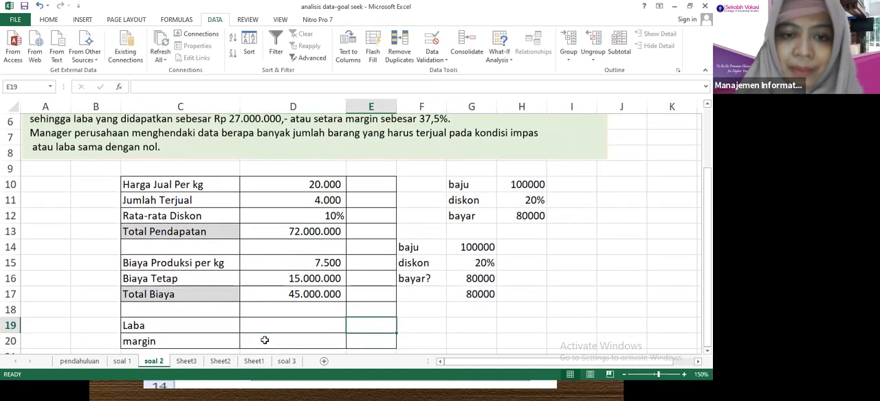
key(Left)
text(=)
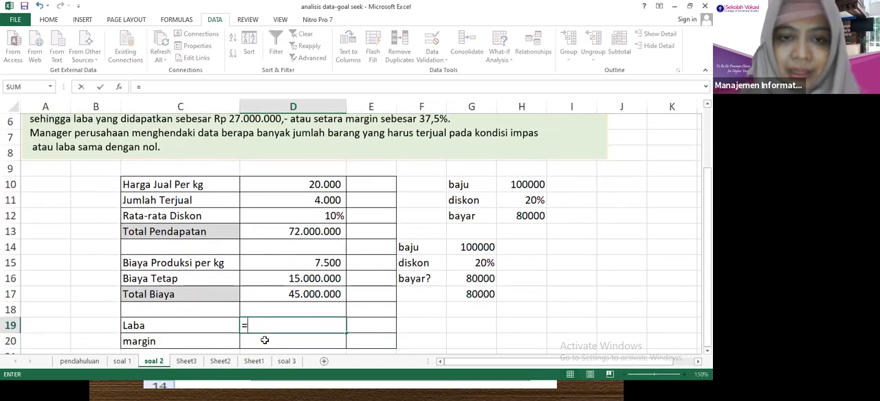
click(280, 231)
text(-)
click(288, 294)
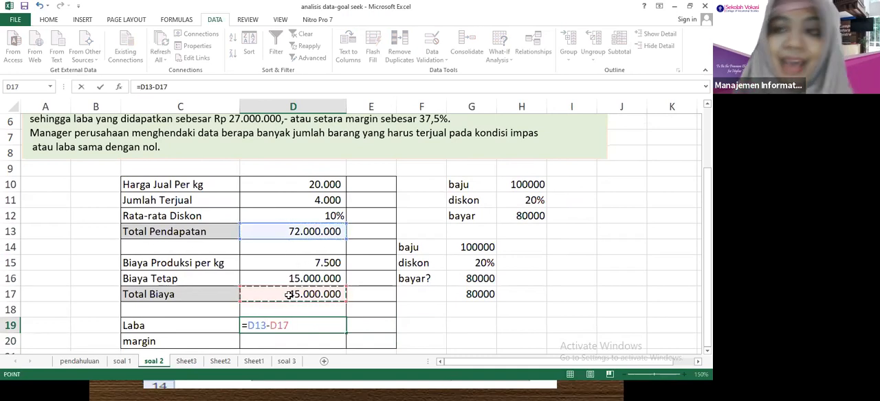
key(Return)
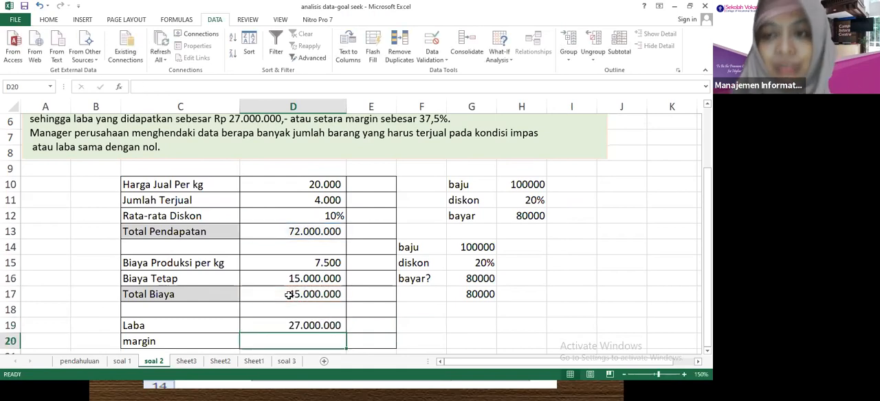
Calculate the margin in D20 as profit divided by total revenue with the formula =D19/D13.
text(=)
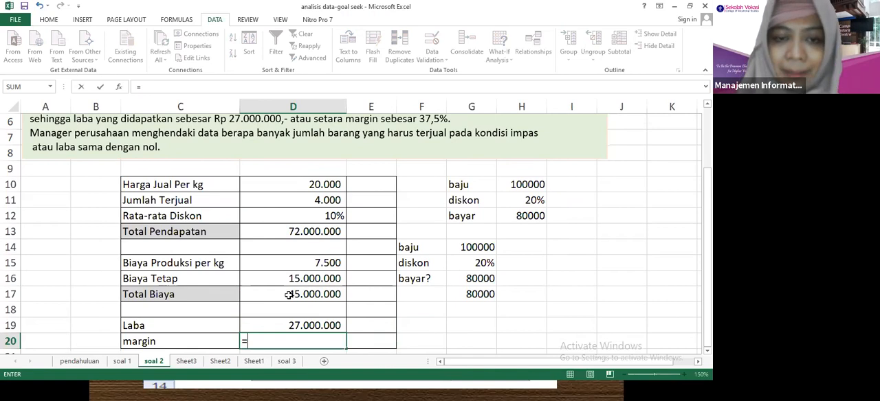
key(Up)
text(/)
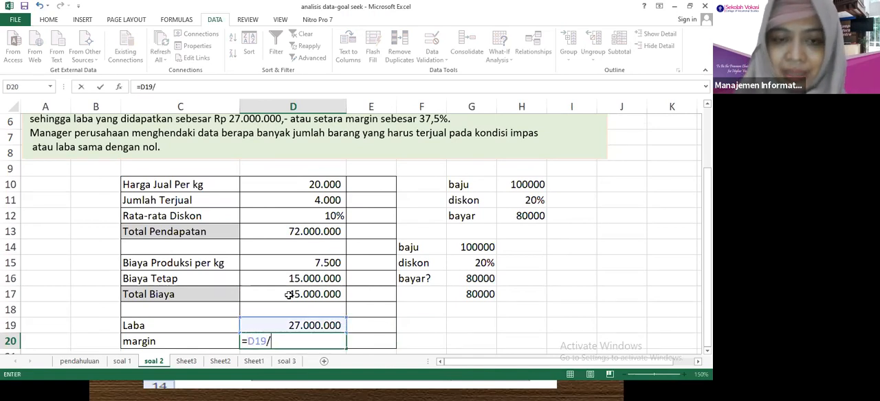
click(314, 231)
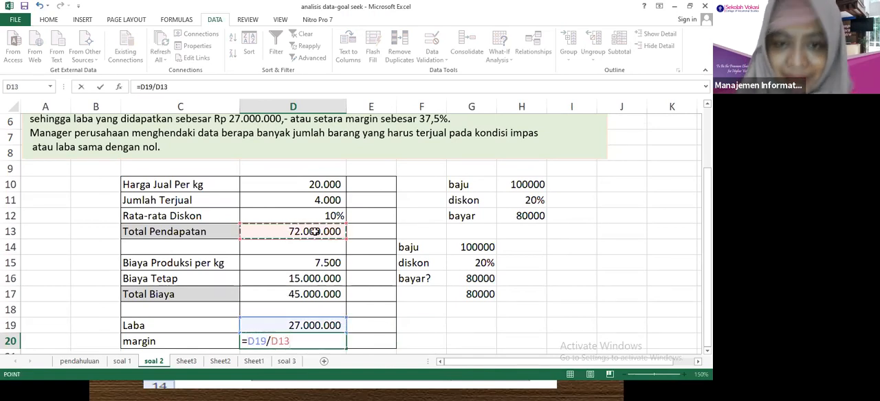
key(Return)
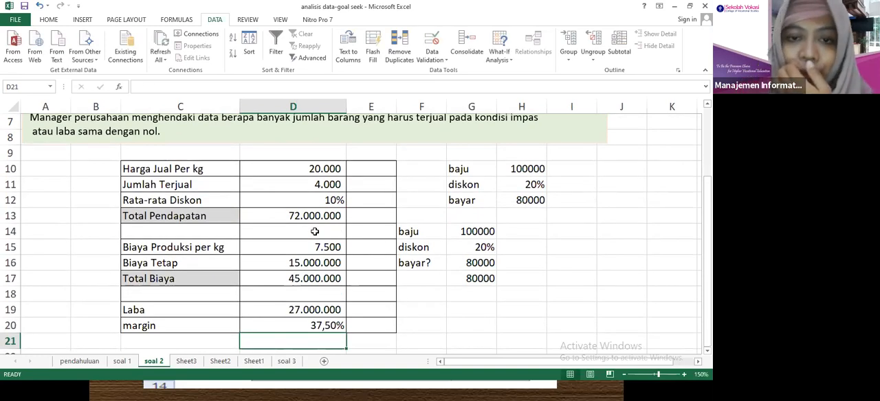
Switch the number format of the margin in D20 to General.
click(300, 326)
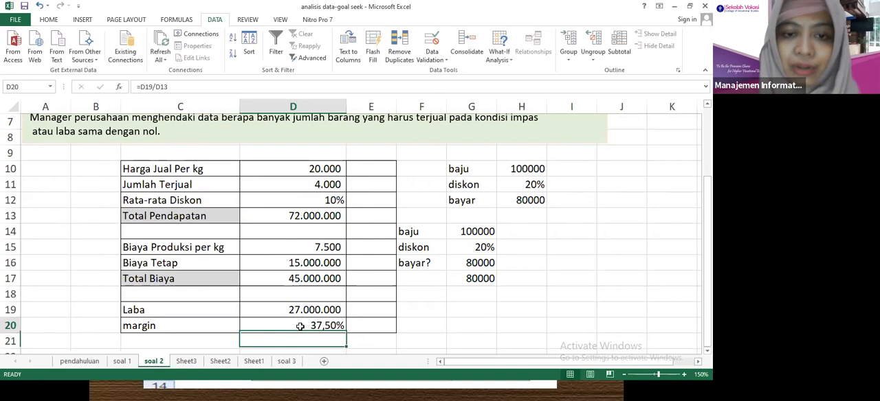
click(48, 20)
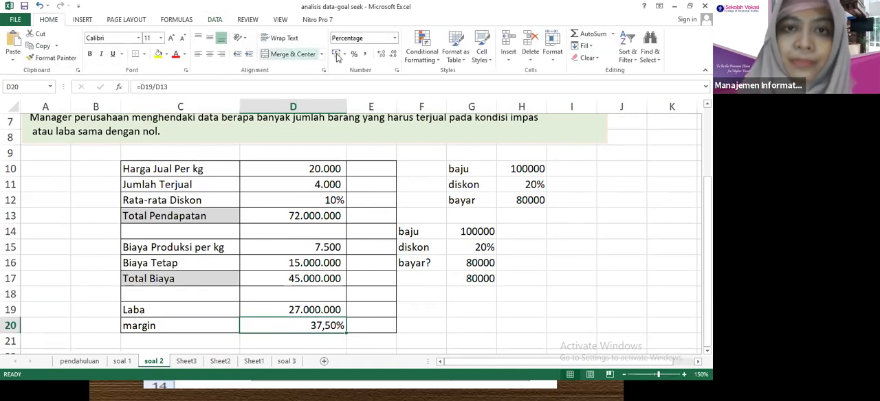
click(390, 39)
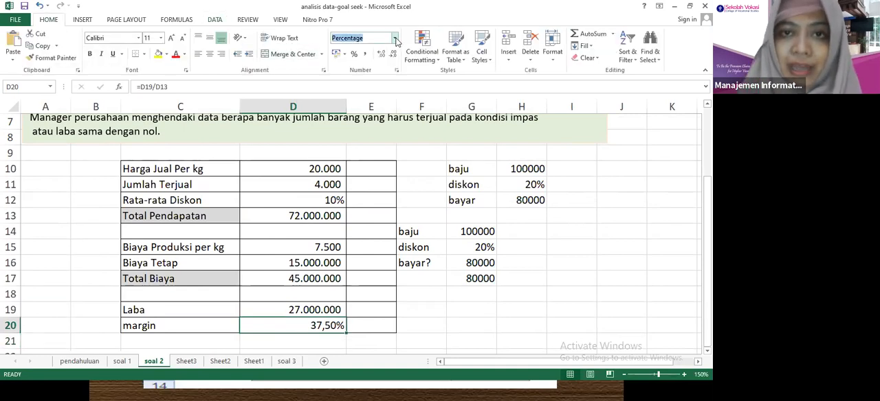
click(394, 39)
click(379, 59)
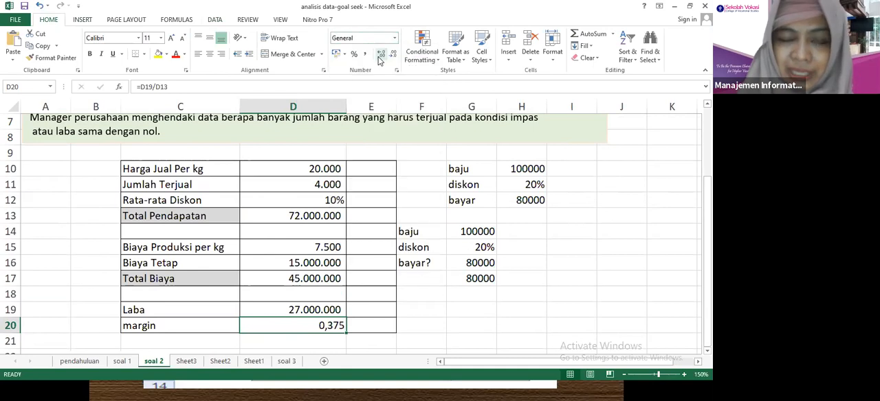
Format the margin in D20 as a percentage with two decimal places.
click(394, 38)
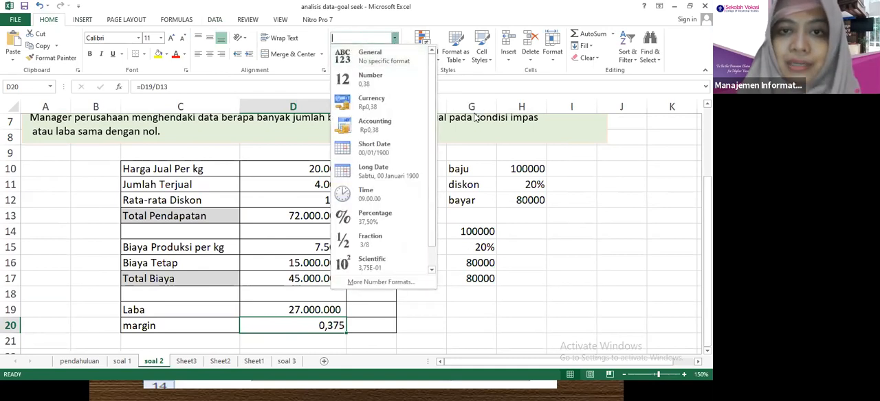
click(472, 154)
click(353, 54)
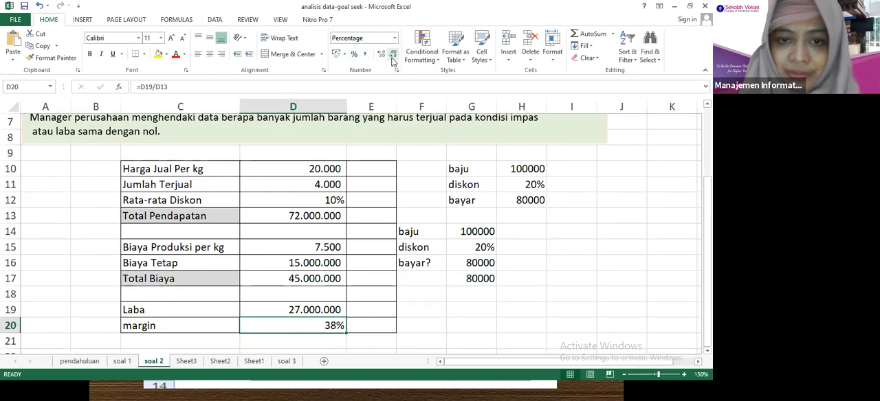
click(381, 57)
click(380, 58)
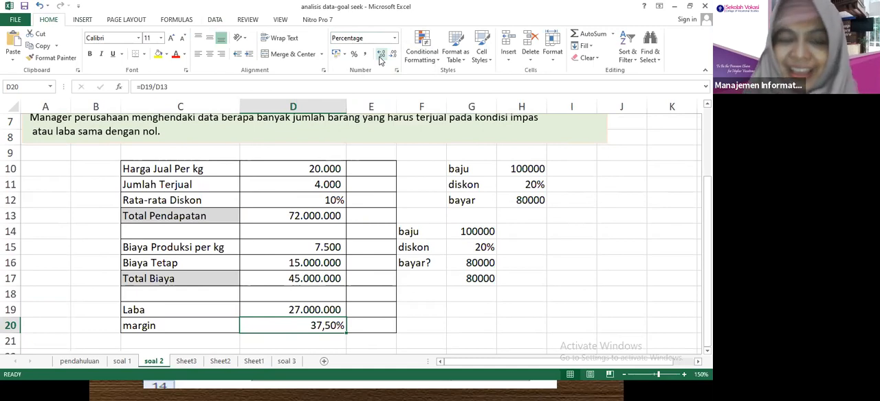
Review the break-even question in the problem text, then start Goal Seek with the Laba cell D19 as the set cell.
click(68, 149)
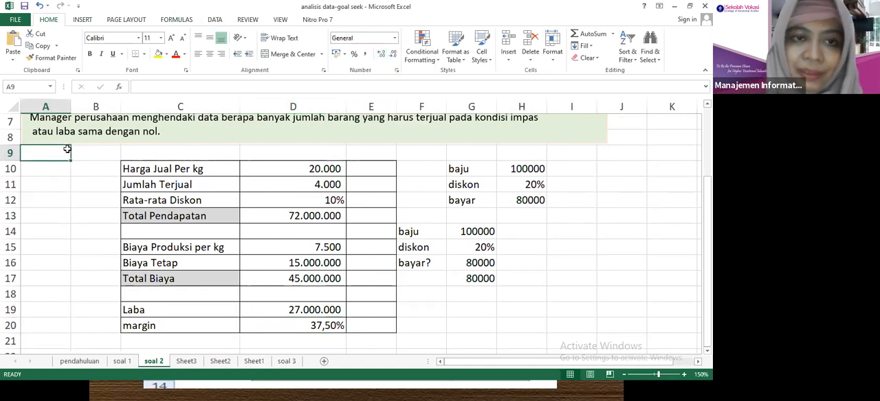
key(Up)
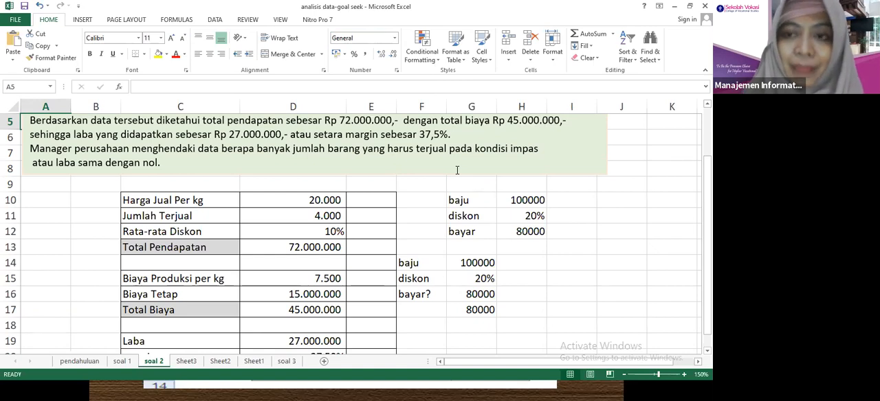
click(306, 232)
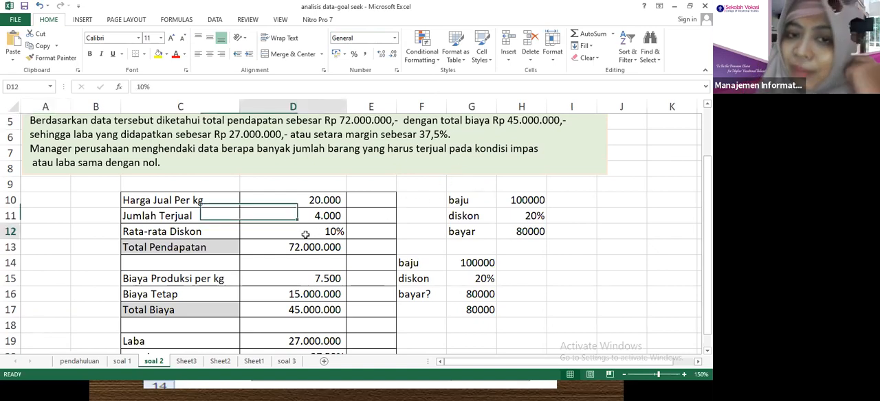
click(220, 24)
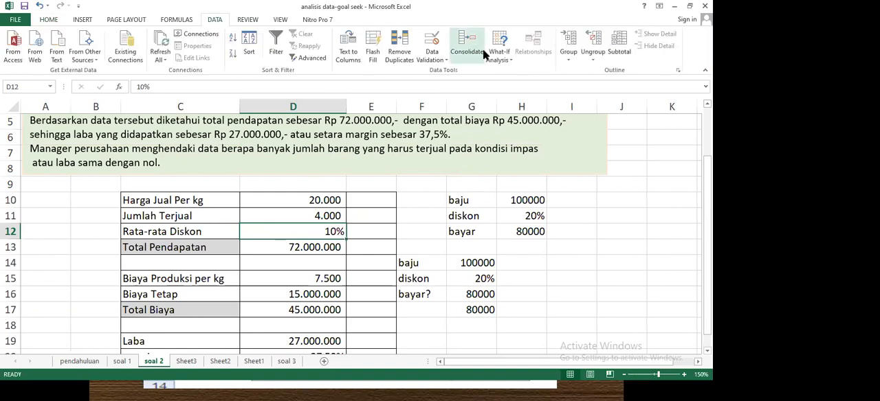
click(500, 59)
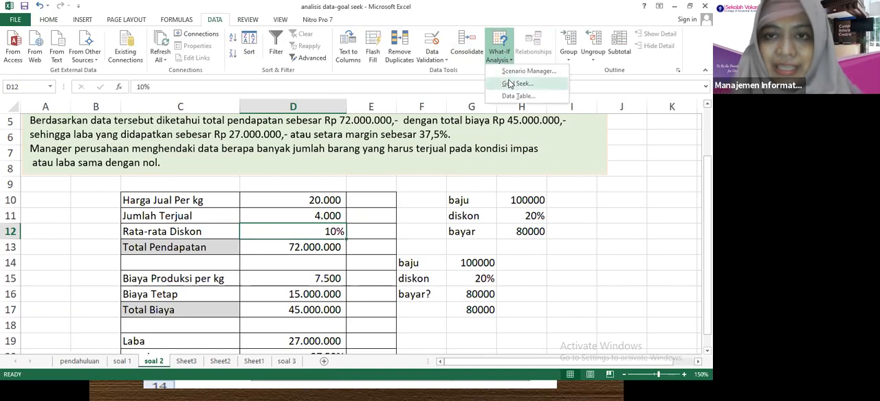
click(509, 84)
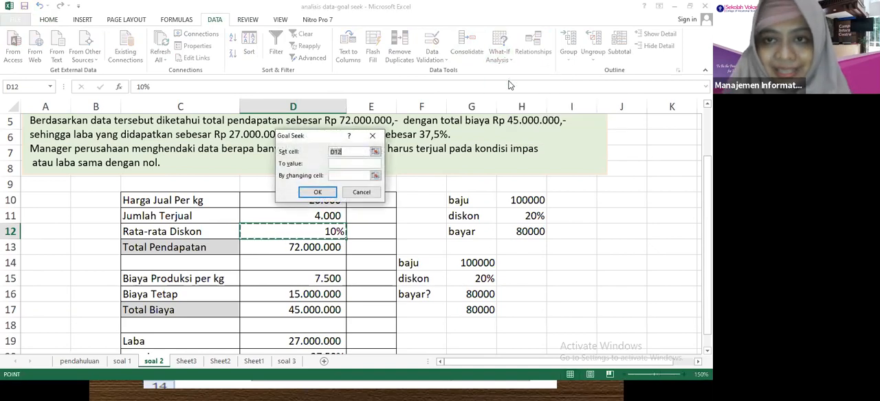
drag(351, 156, 312, 155)
key(BackSpace)
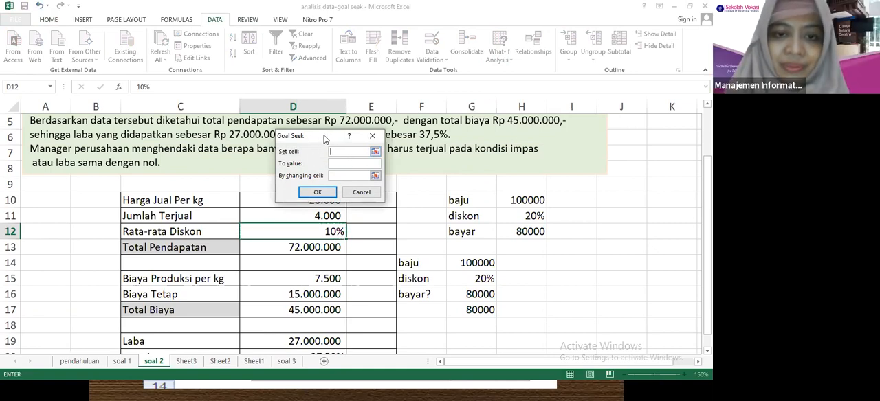
drag(325, 140, 482, 163)
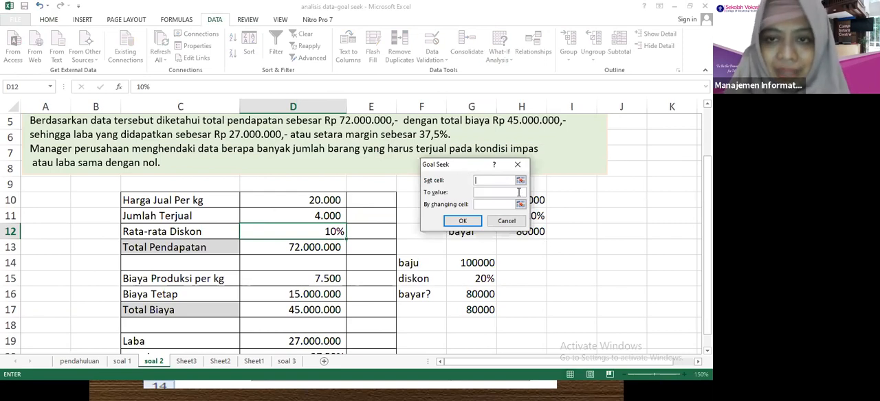
click(521, 181)
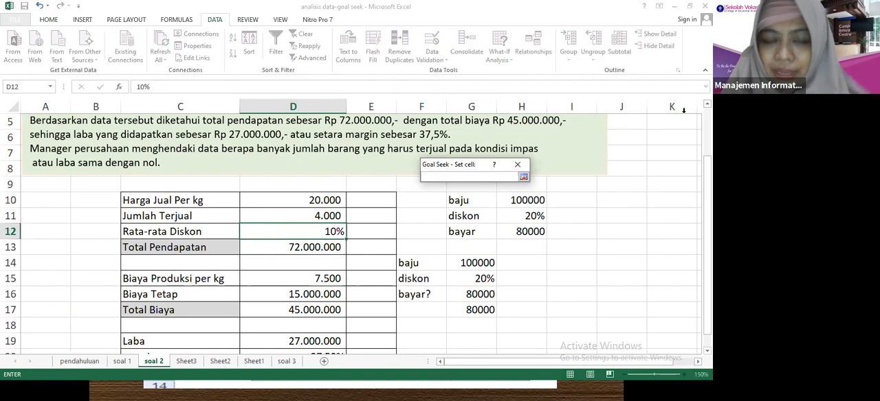
scroll(683, 110, down, 1)
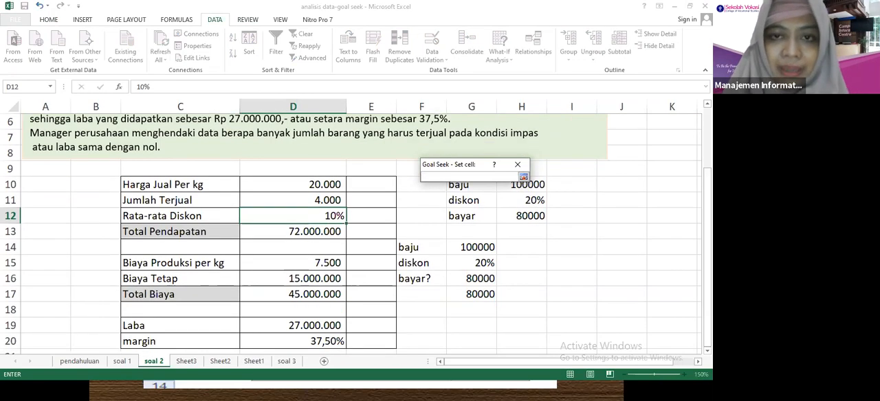
click(337, 326)
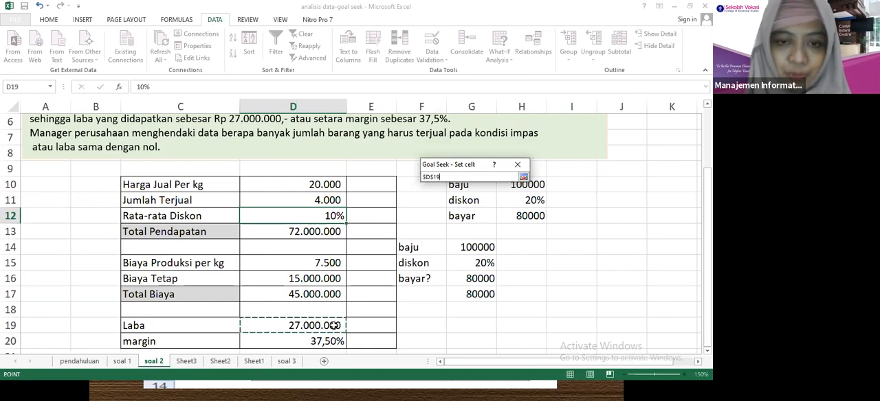
click(523, 176)
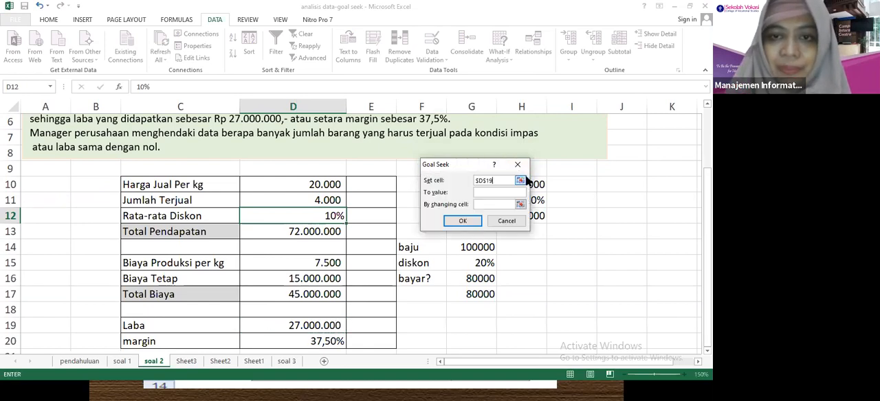
Run Goal Seek to value 0 by changing Jumlah Terjual in D11, accept the solution, and inspect D19 and D11.
click(495, 191)
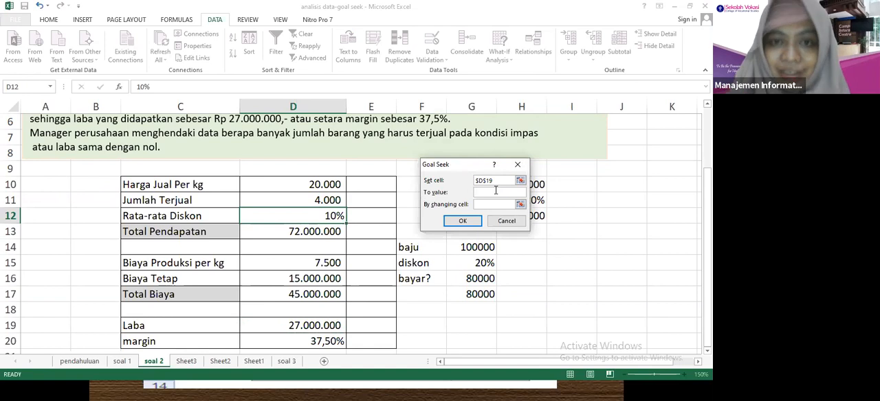
text(0)
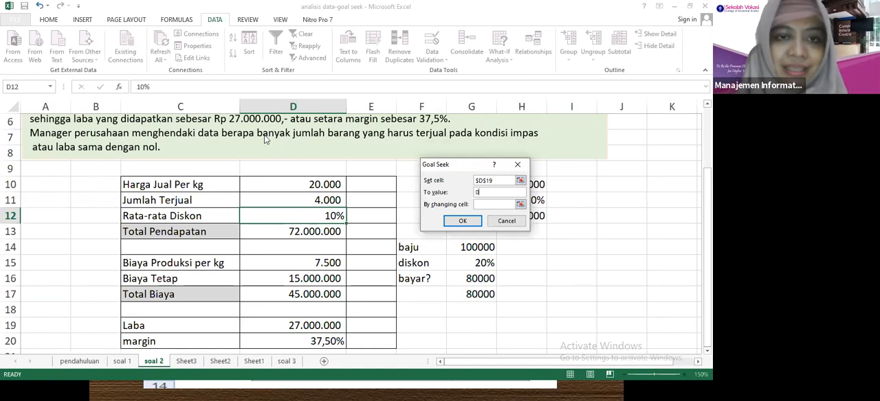
click(520, 205)
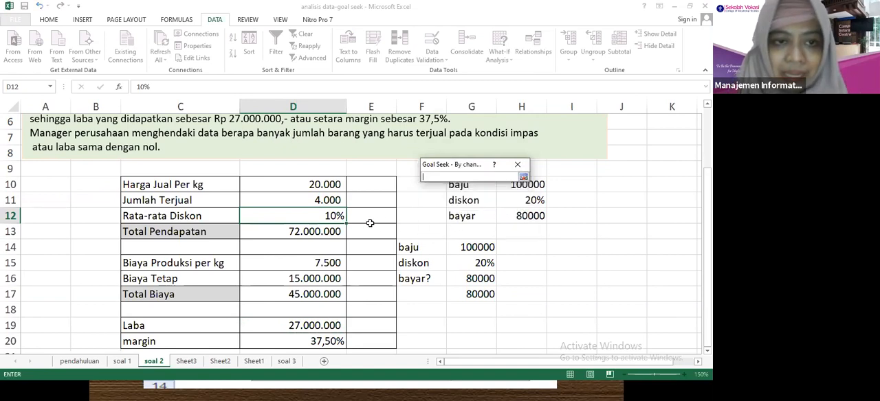
click(325, 200)
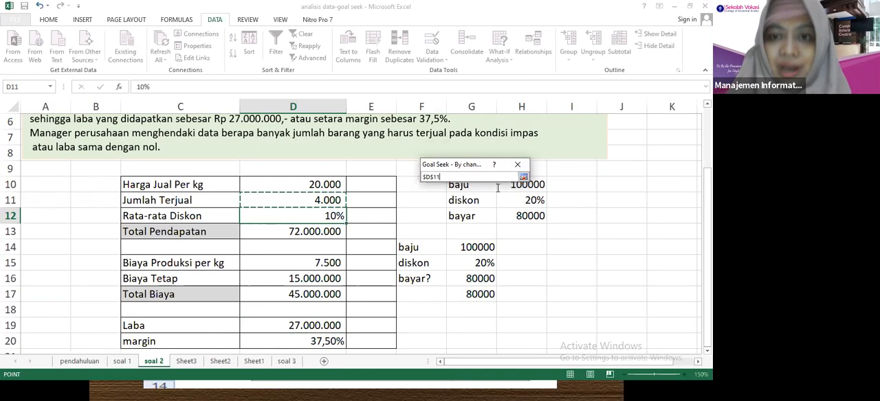
click(523, 177)
click(462, 220)
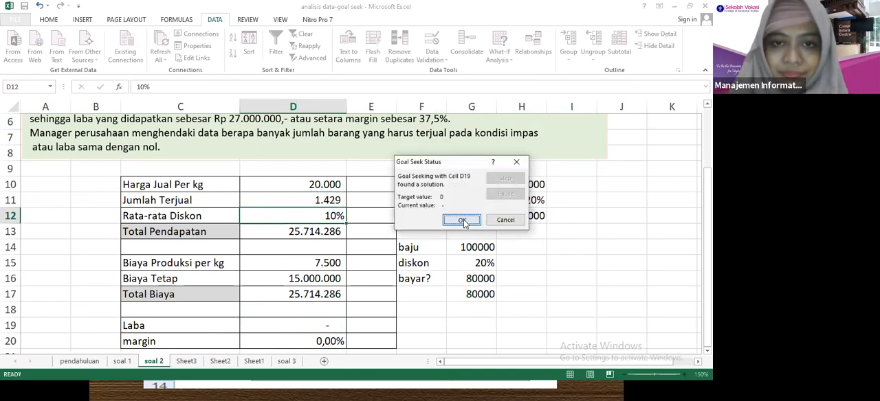
click(461, 220)
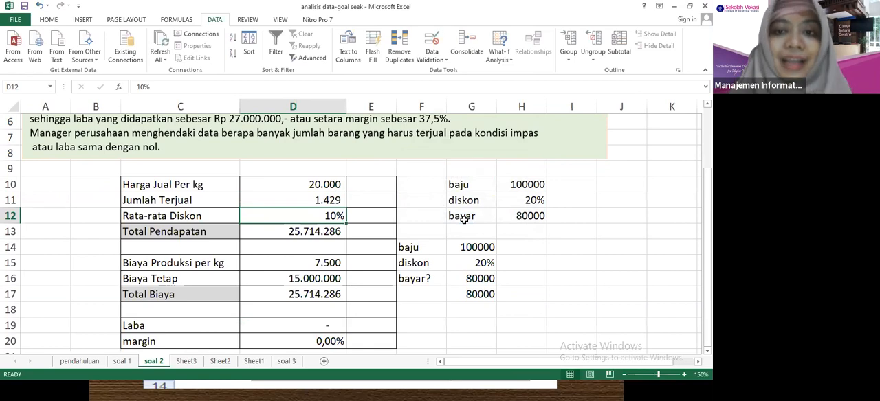
click(296, 328)
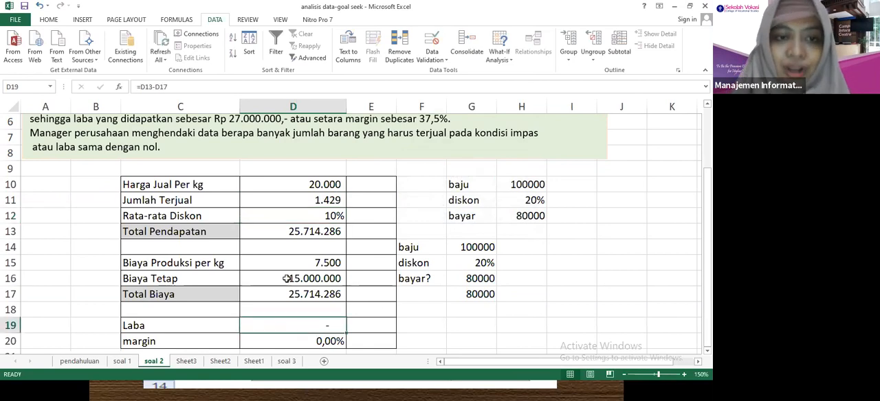
click(297, 204)
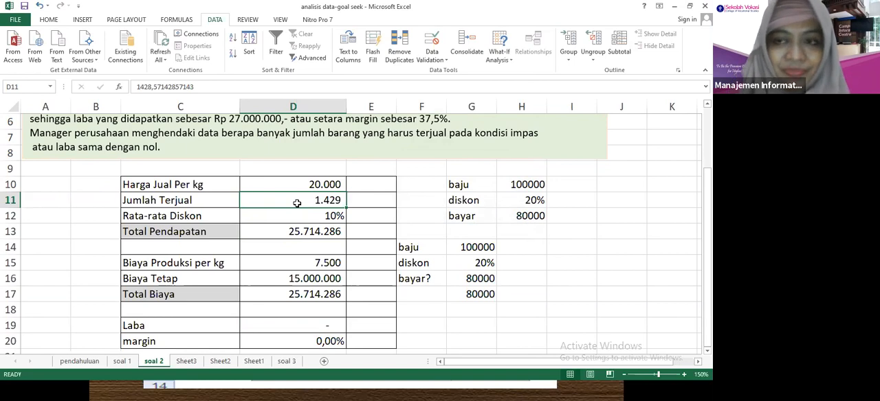
Look through the following sheets, open soal 3, and bring its full problem text into view.
click(188, 362)
click(229, 362)
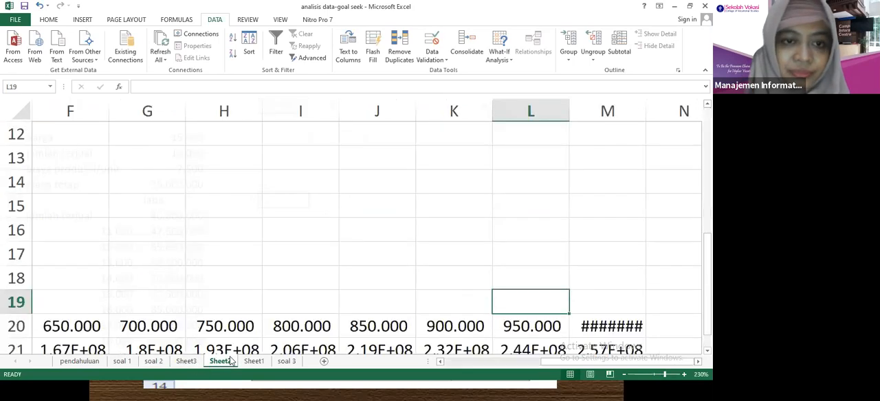
click(254, 361)
click(273, 360)
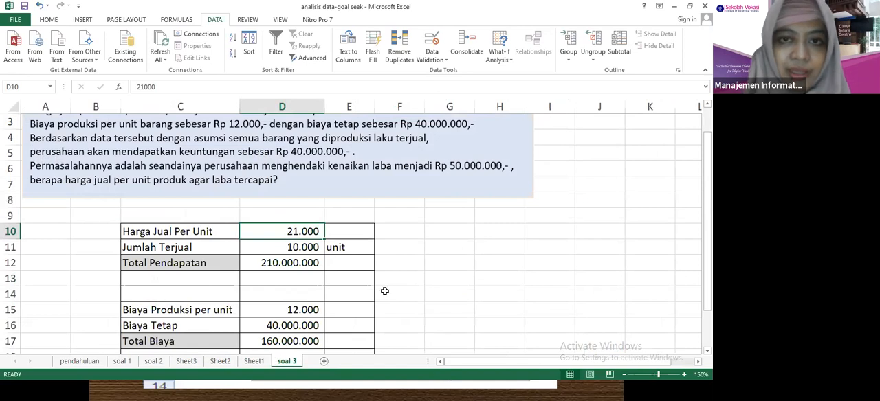
click(470, 266)
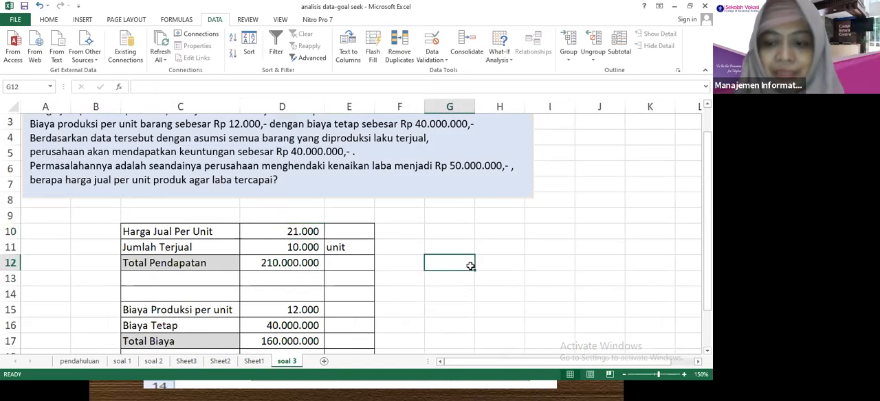
scroll(470, 266, up, 1)
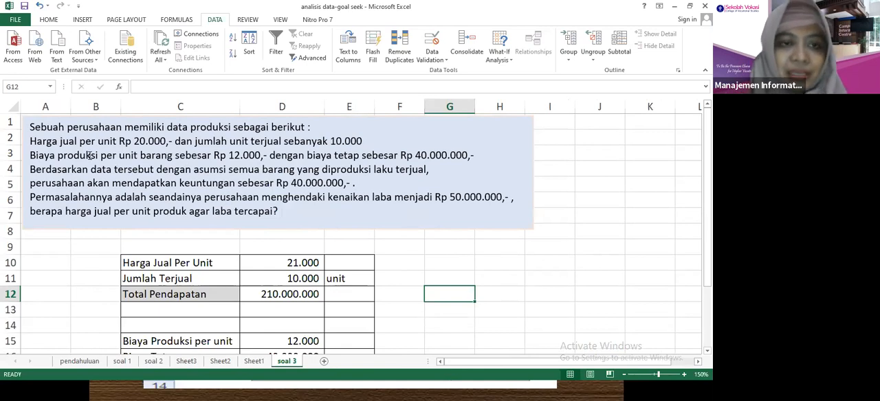
Clear the existing values and formulas from columns D and E of the soal 3 table, rows 10 to 19.
click(308, 263)
drag(308, 262, 349, 338)
key(Delete)
click(509, 210)
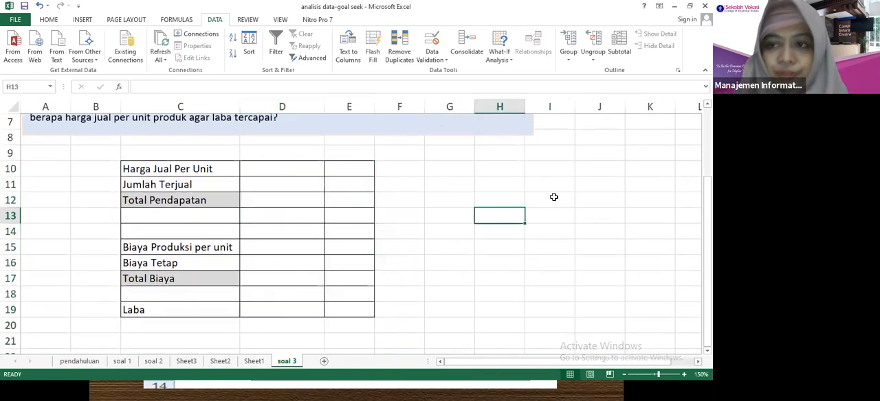
Enter 20000 as Harga Jual Per Unit in D10 and 10000 as Jumlah Terjual in D11.
drag(708, 251, 707, 182)
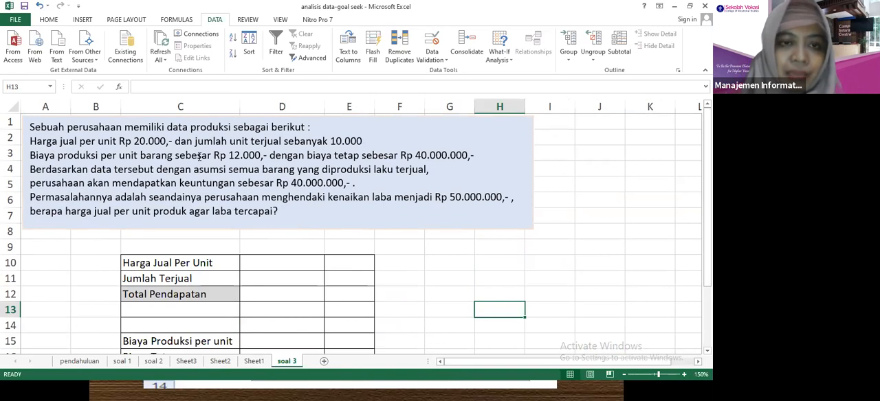
click(272, 258)
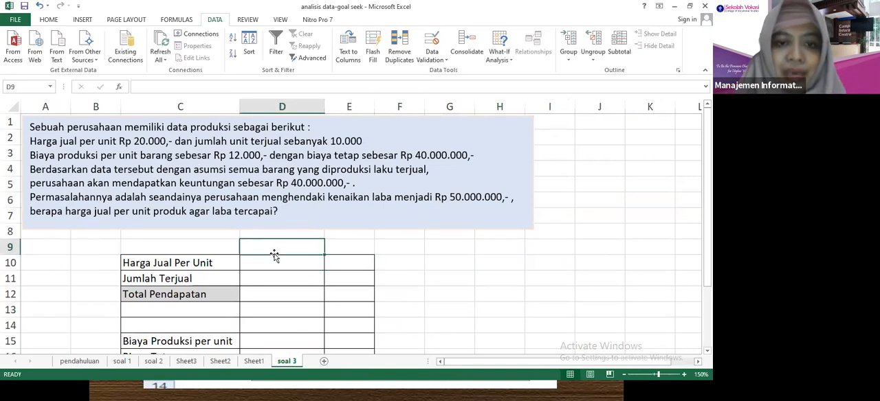
text(20000)
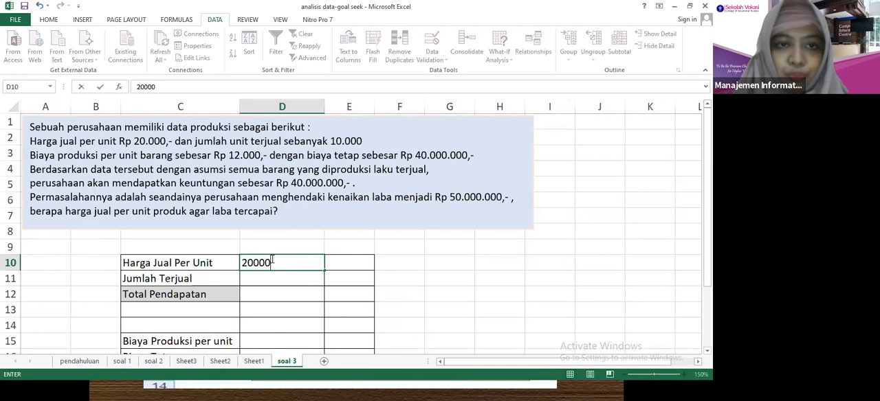
click(290, 278)
text(1)
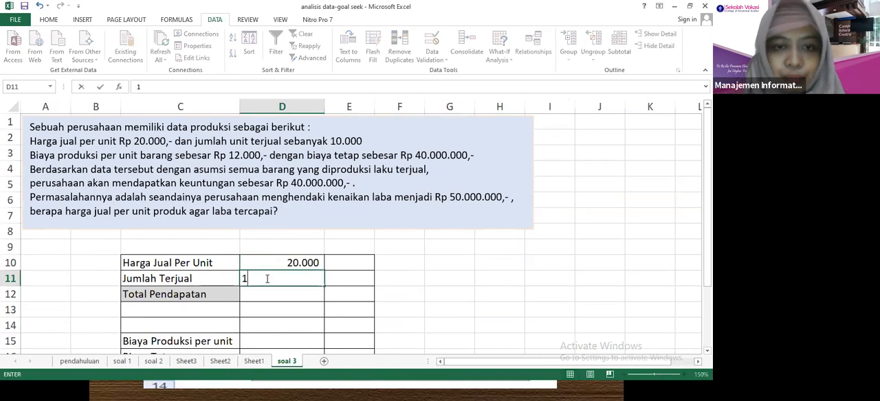
text(0.0000)
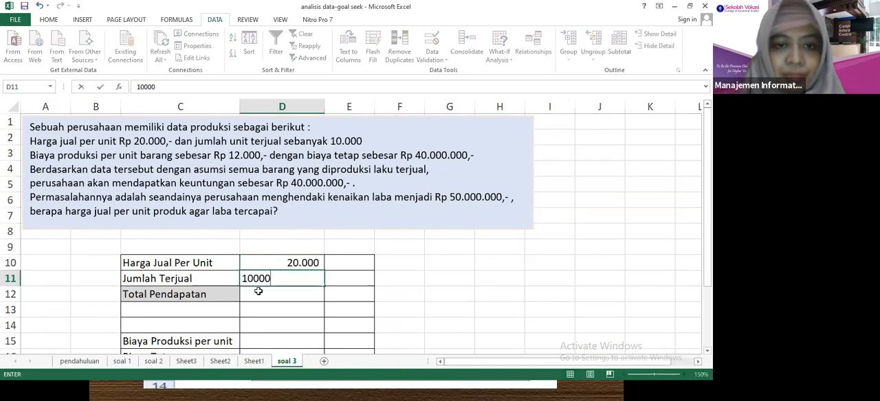
Calculate Total Pendapatan in D12 by multiplying the unit price in D10 by the quantity sold in D11.
click(259, 294)
text(=)
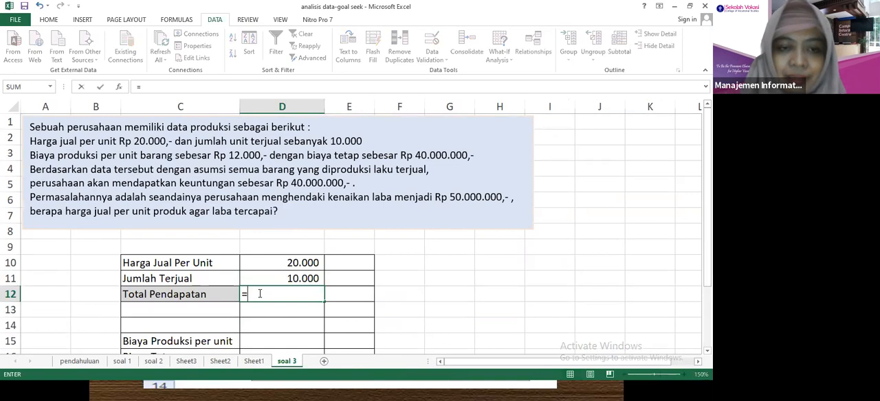
click(278, 263)
text(*)
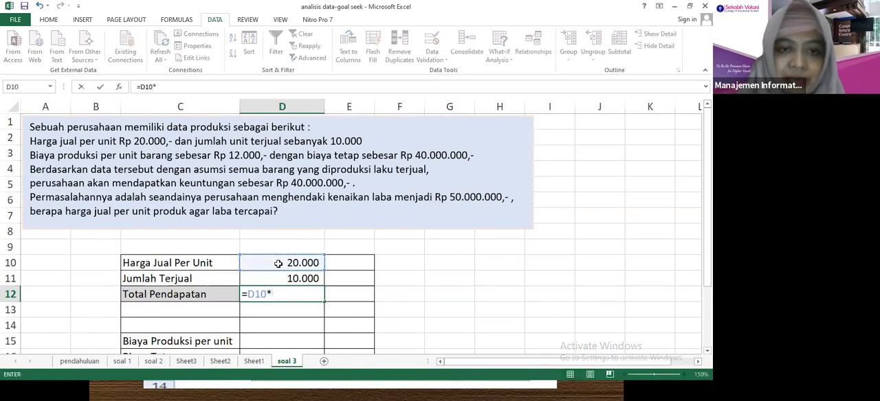
key(Down)
key(Up)
key(Up)
key(Return)
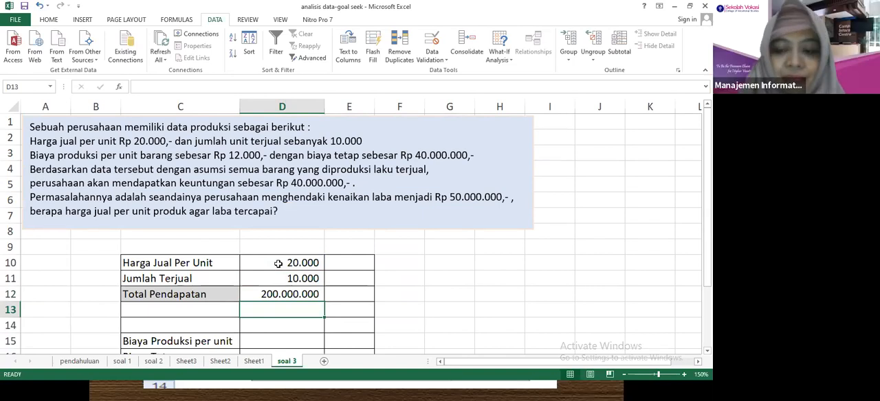
Enter 12000 as Biaya Produksi per unit in D15 and 40000000 as Biaya Tetap in D16.
key(Down)
key(Down)
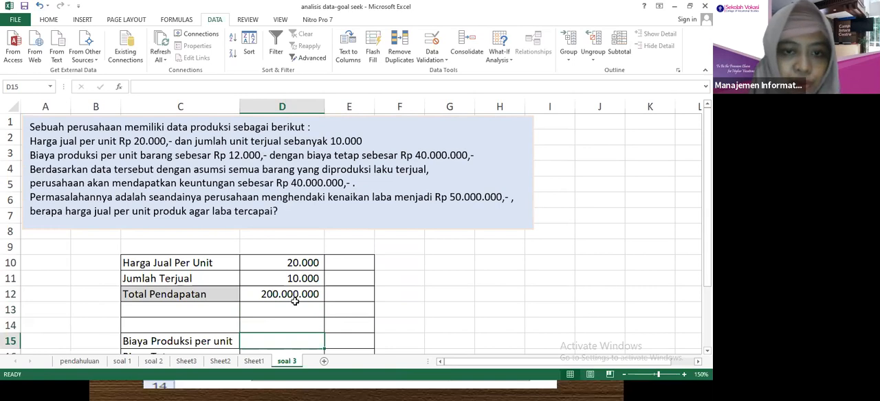
text(12000)
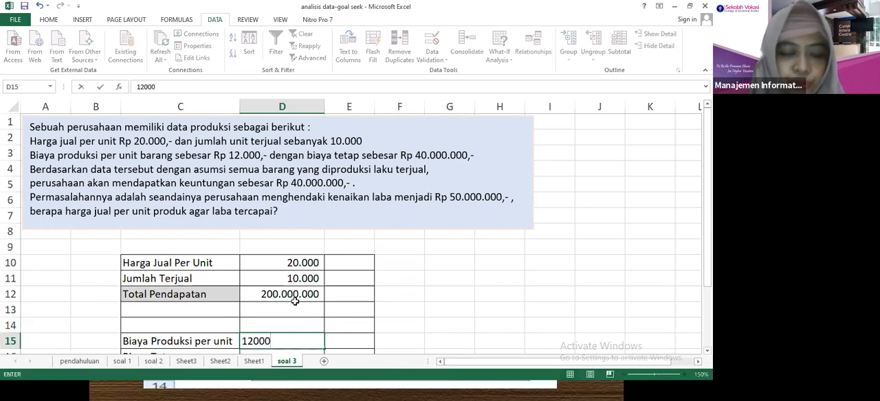
key(Return)
text(4)
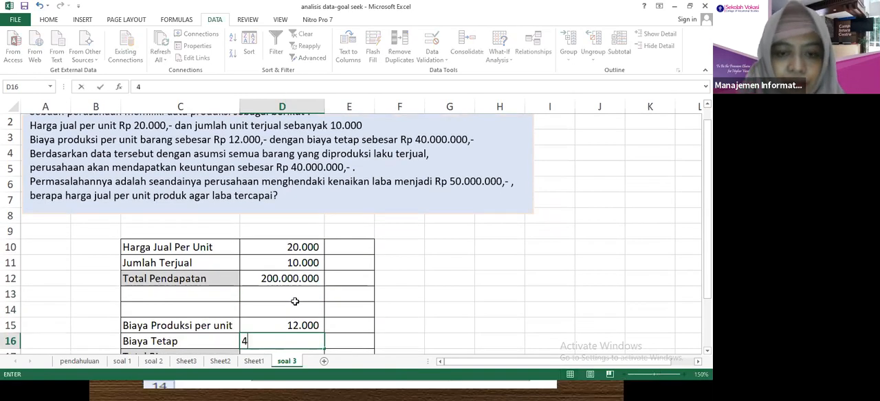
text(0.000.0000000)
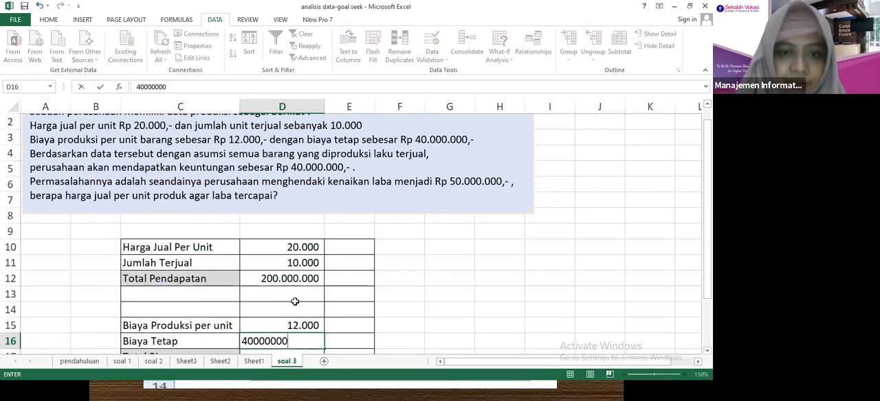
key(Return)
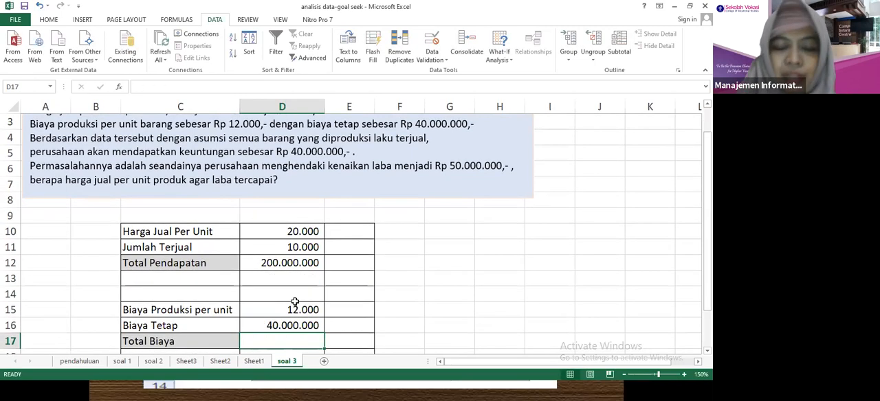
Calculate Total Biaya in D17 with the formula =D15*D11+D16.
text(=)
click(278, 306)
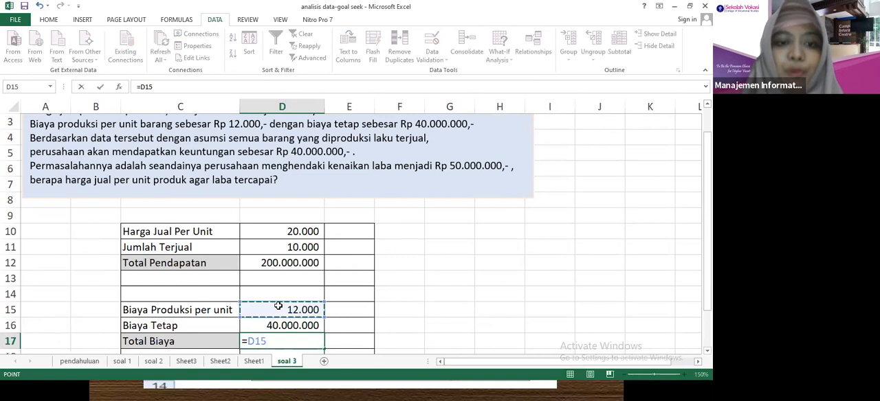
text(*)
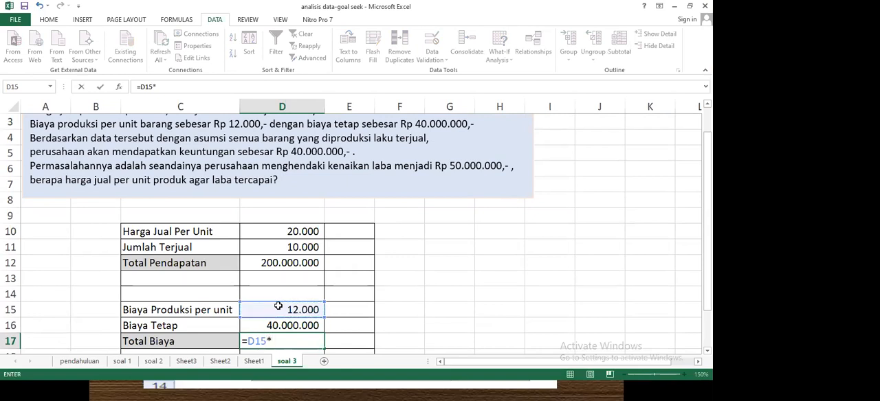
click(260, 250)
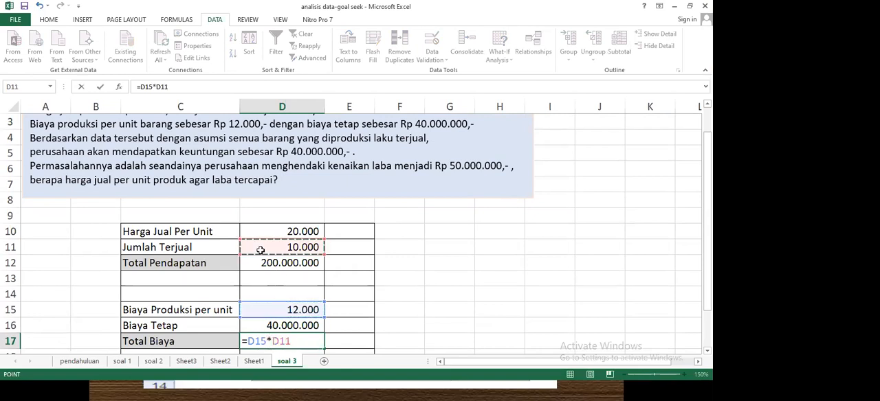
text(+)
click(293, 325)
key(ctrl+Return)
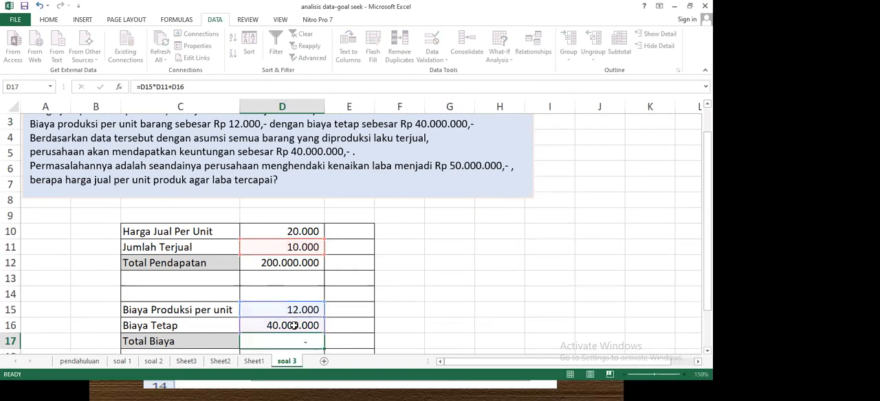
Calculate Laba in D19 as Total Pendapatan minus Total Biaya with the formula =D12-D17.
key(Down)
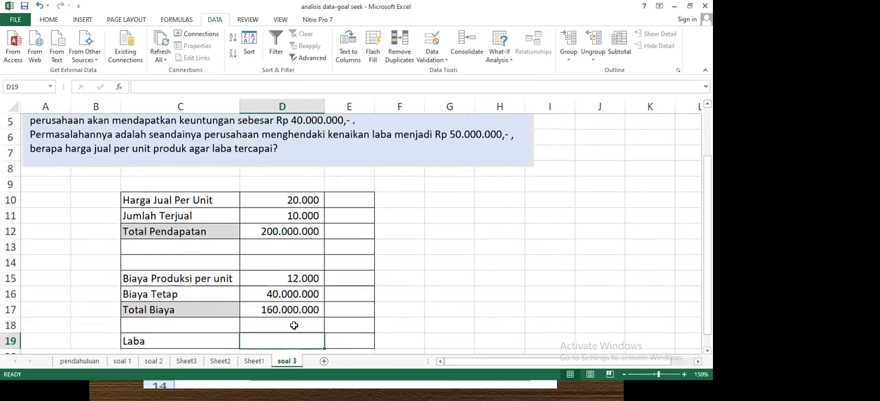
key(BackSpace)
text(=)
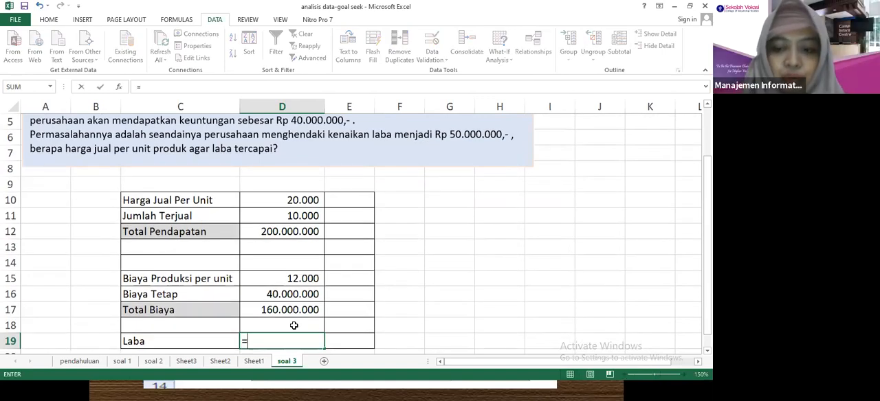
click(268, 232)
text(-)
click(288, 310)
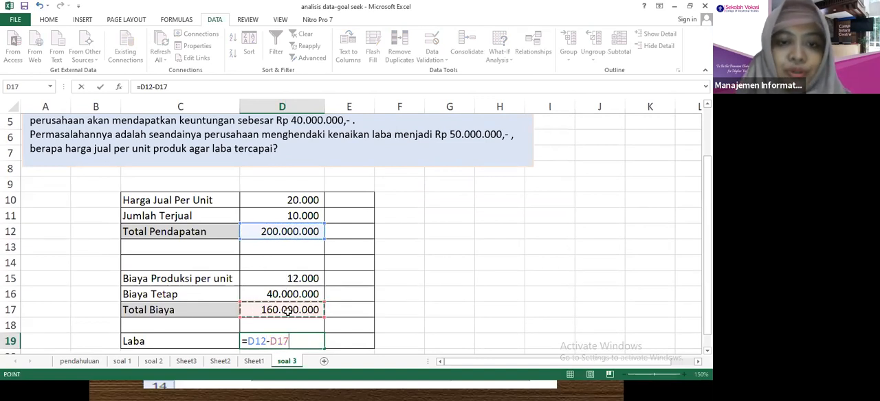
key(Return)
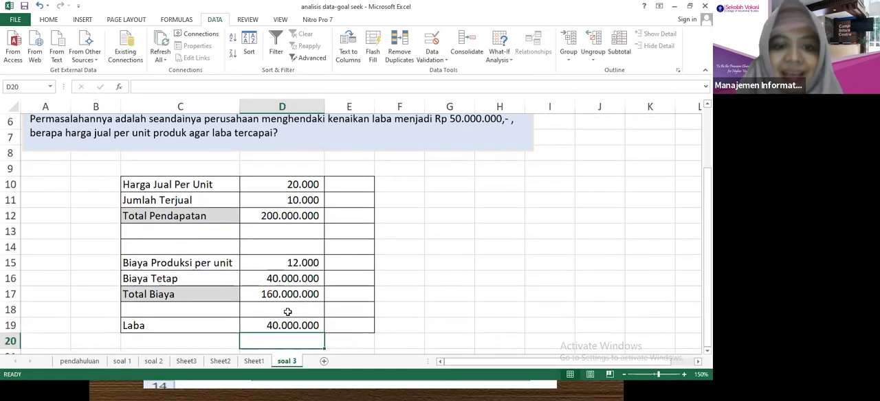
Review the problem text for the requested profit of Rp 50.000.000 and the question about the selling price per unit.
scroll(521, 187, up, 1)
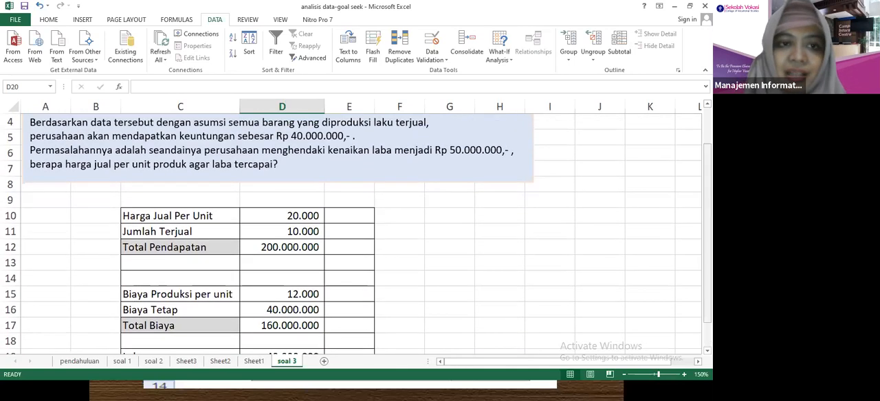
drag(204, 149, 464, 150)
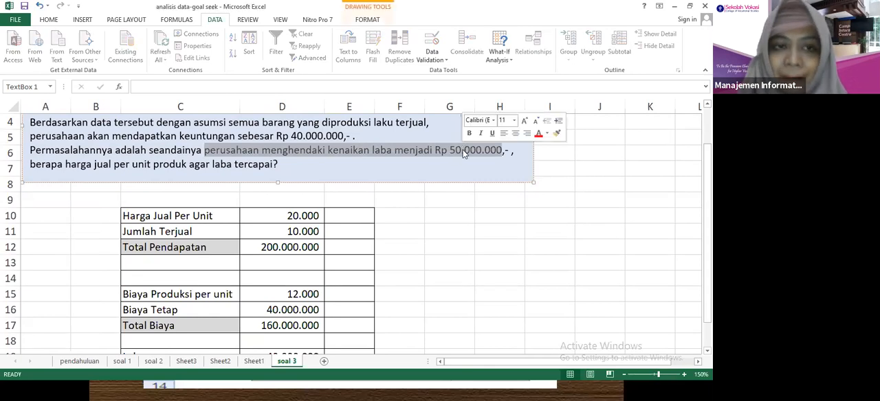
drag(93, 165, 211, 165)
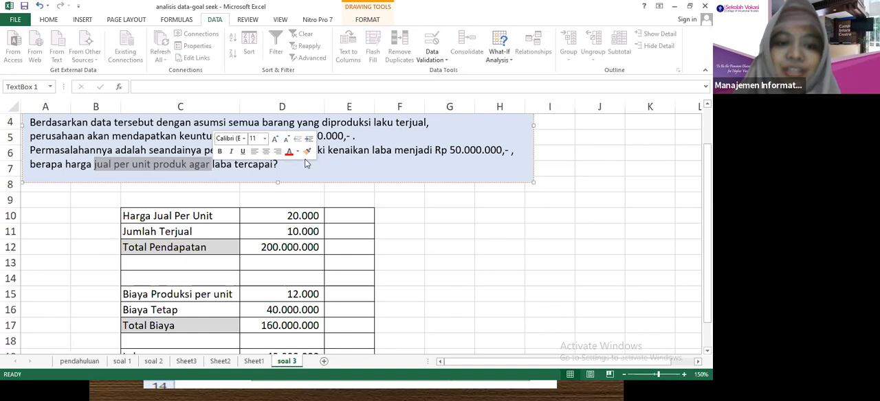
click(282, 260)
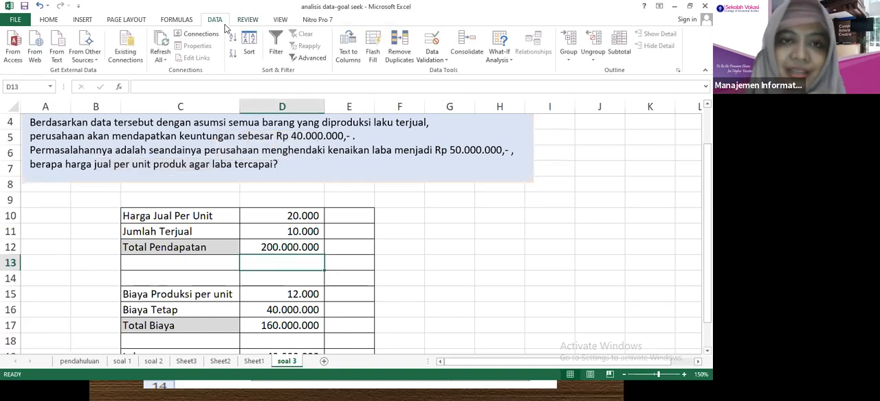
Start a Goal Seek what-if analysis and choose the Laba cell D19 as the cell to set.
click(505, 60)
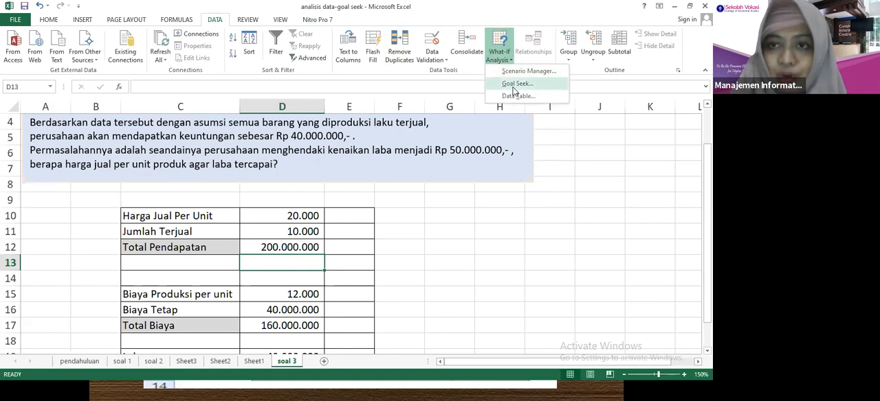
click(513, 87)
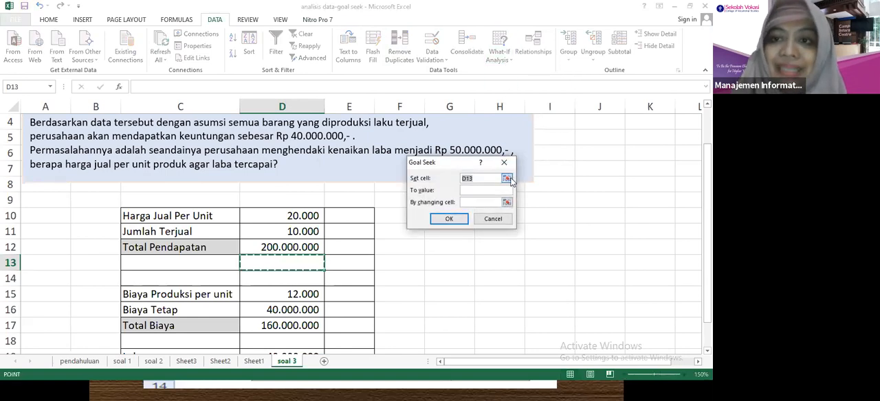
click(507, 179)
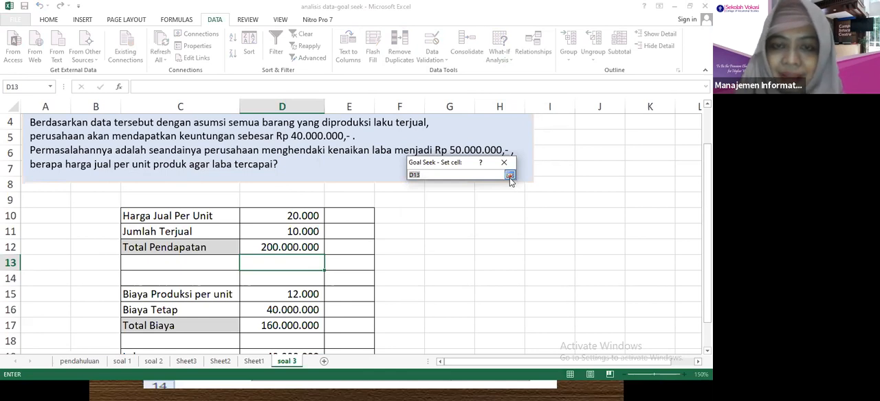
click(509, 175)
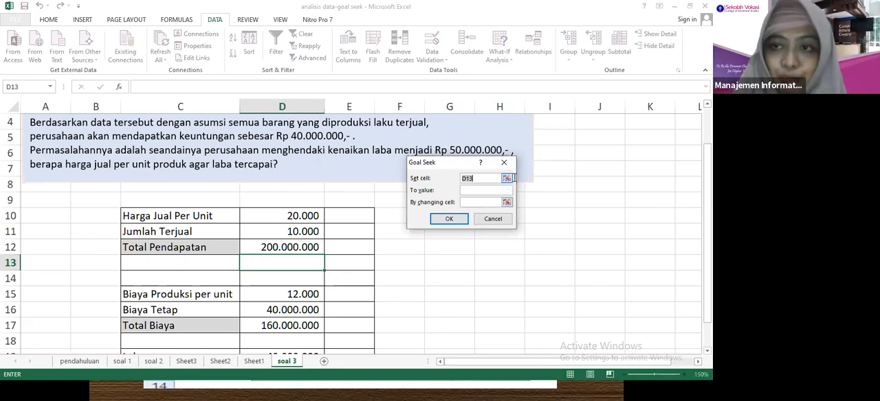
scroll(350, 233, down, 1)
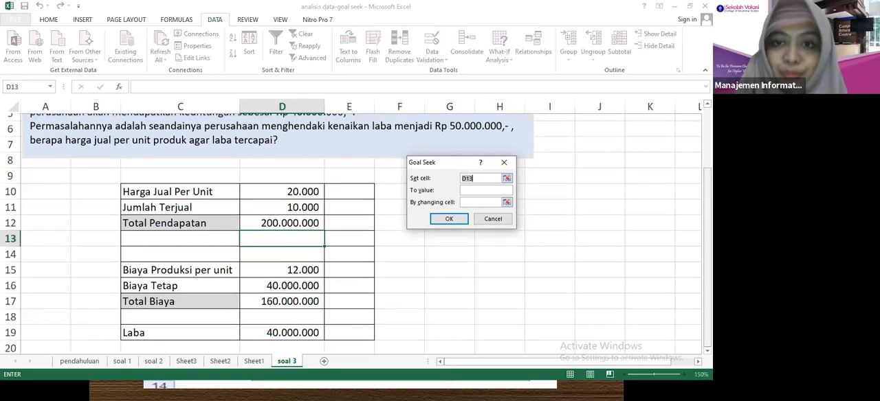
click(506, 178)
click(292, 328)
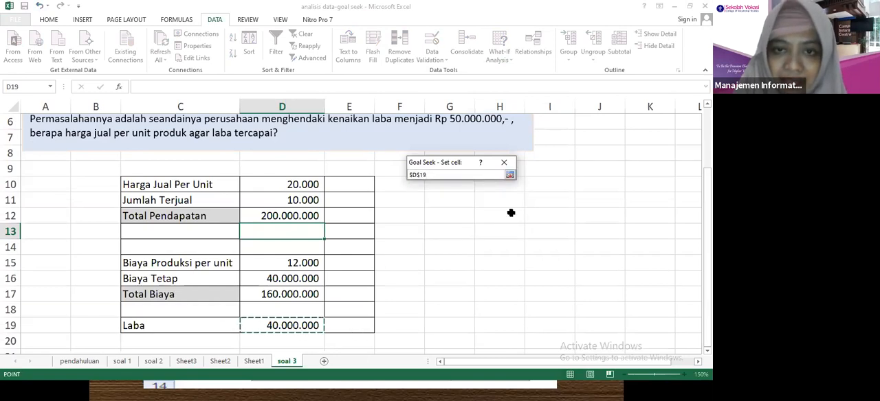
click(509, 174)
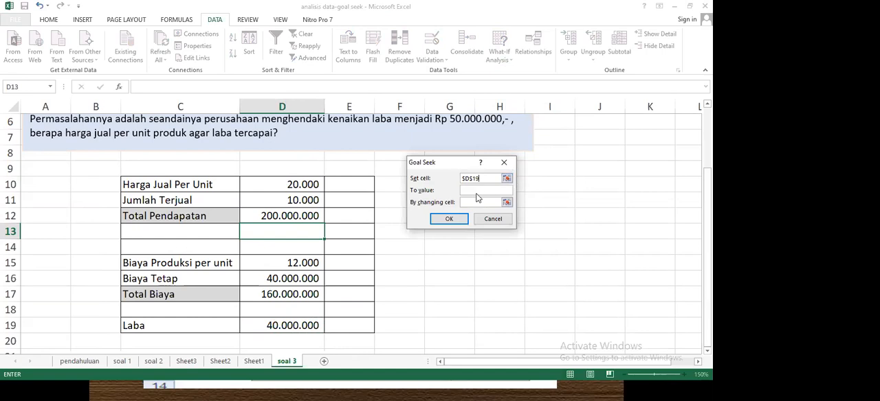
Set the Goal Seek target to 50000000 by changing the Harga Jual Per Unit cell D10, run it and accept the solution.
text(50)
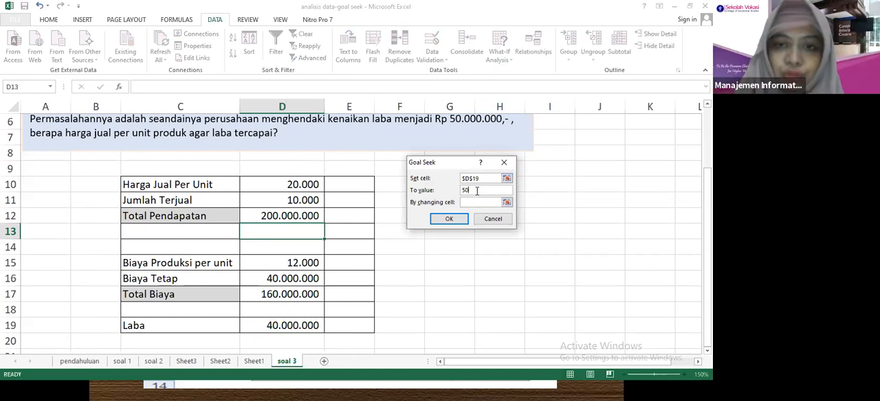
text(000000)
click(470, 201)
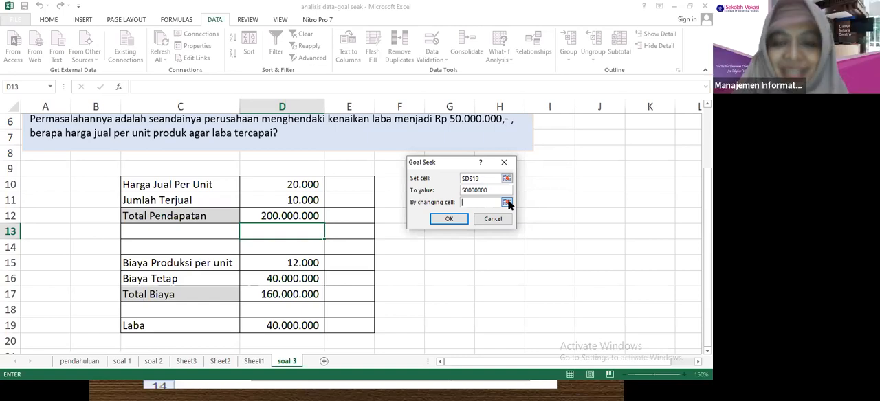
click(506, 202)
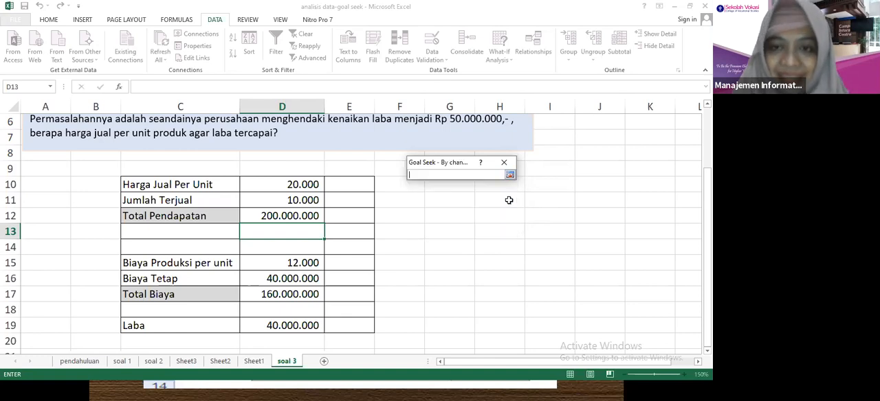
click(274, 182)
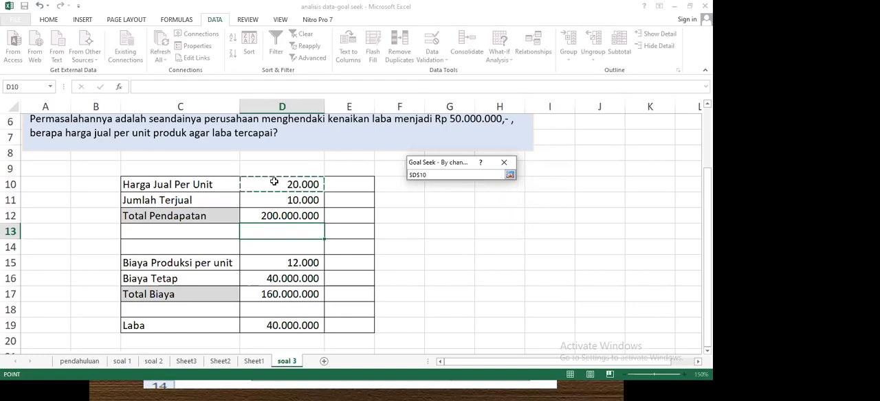
click(511, 175)
click(448, 218)
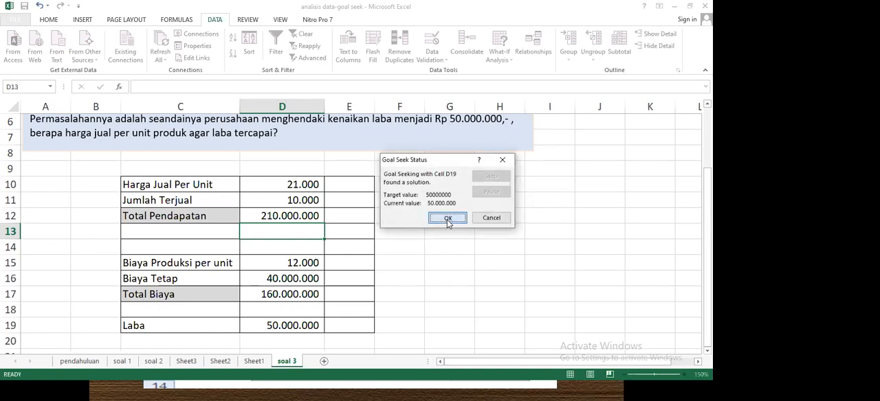
click(446, 219)
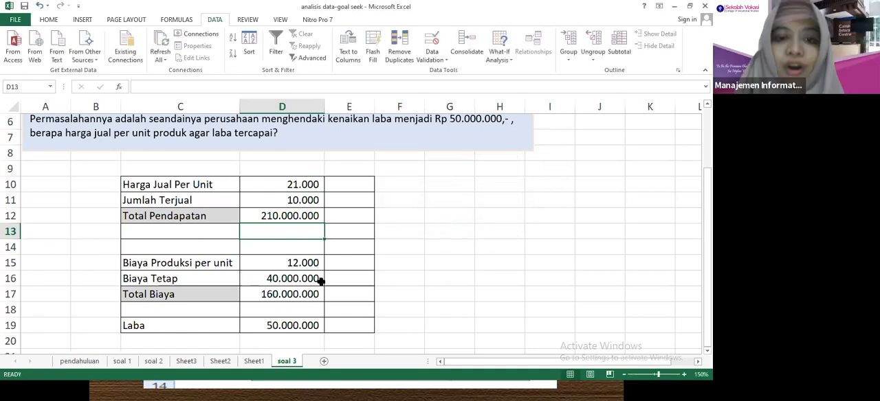
Inspect the Harga Jual Per Unit in D10 and Laba in D19, and bring up the open windows to switch away.
click(281, 184)
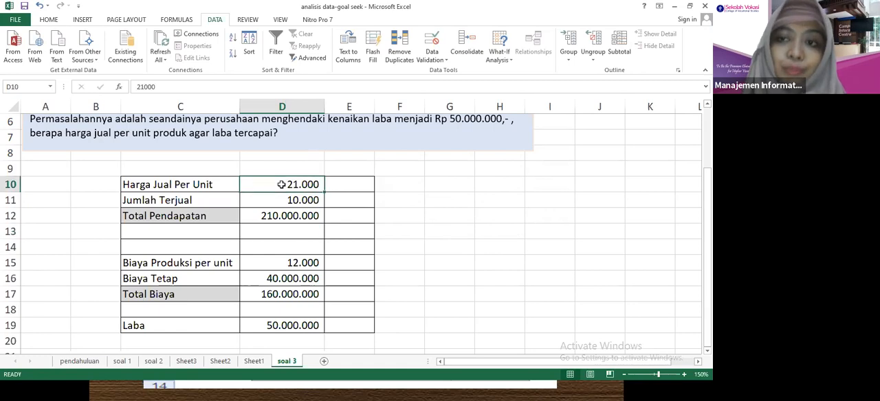
click(296, 325)
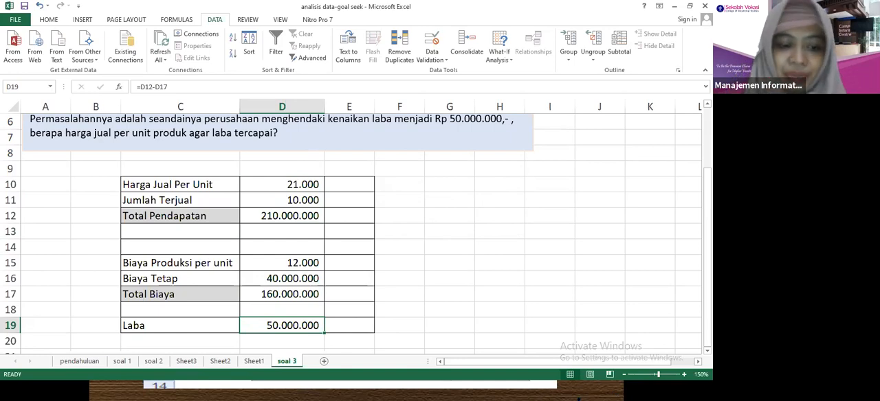
click(660, 251)
key(alt+Tab)
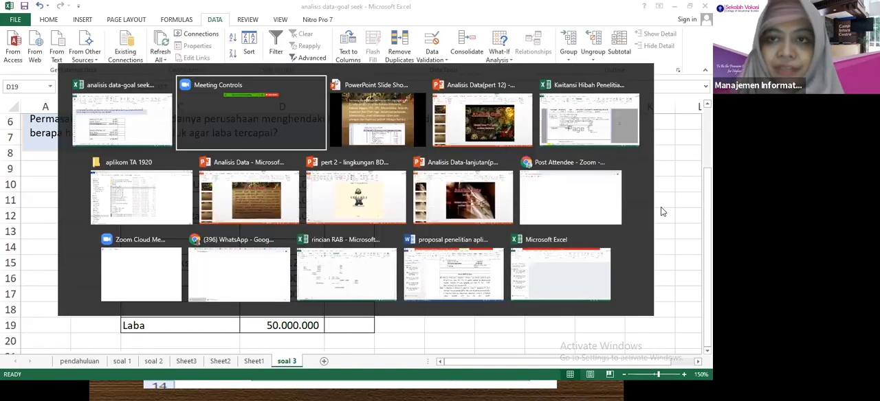